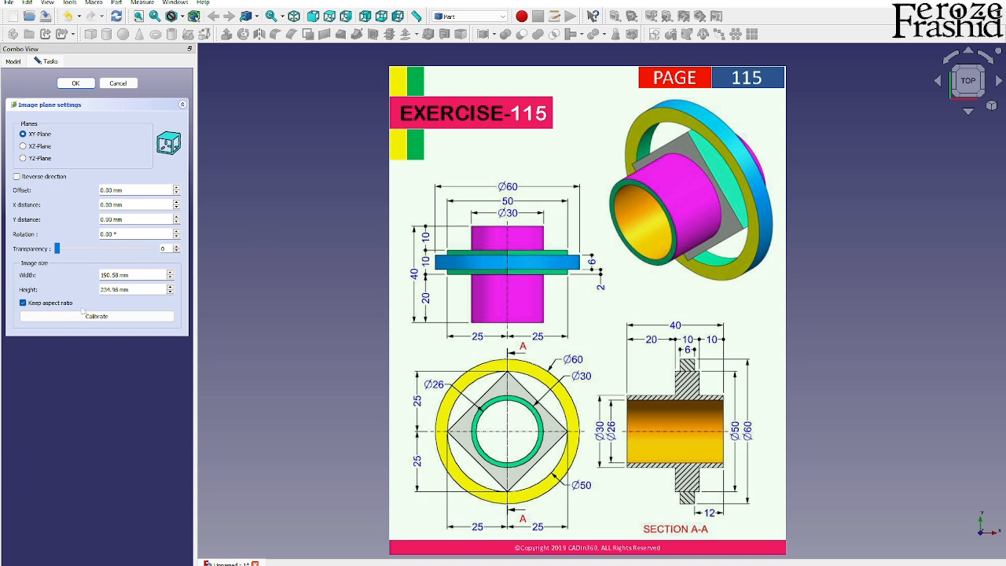
- Calibrate the reference image by measuring across the Ø60 dimension line of the upper view and setting its length to 60 mm
{"action": "left_click", "coordinate": [85, 316]}
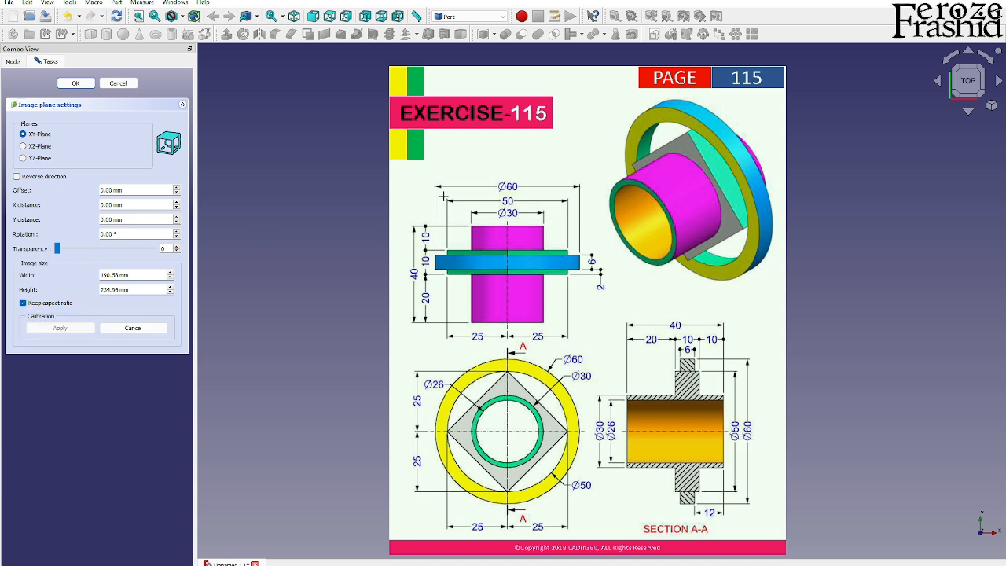
{"action": "scroll", "coordinate": [449, 187], "scroll_direction": "up", "scroll_amount": 5}
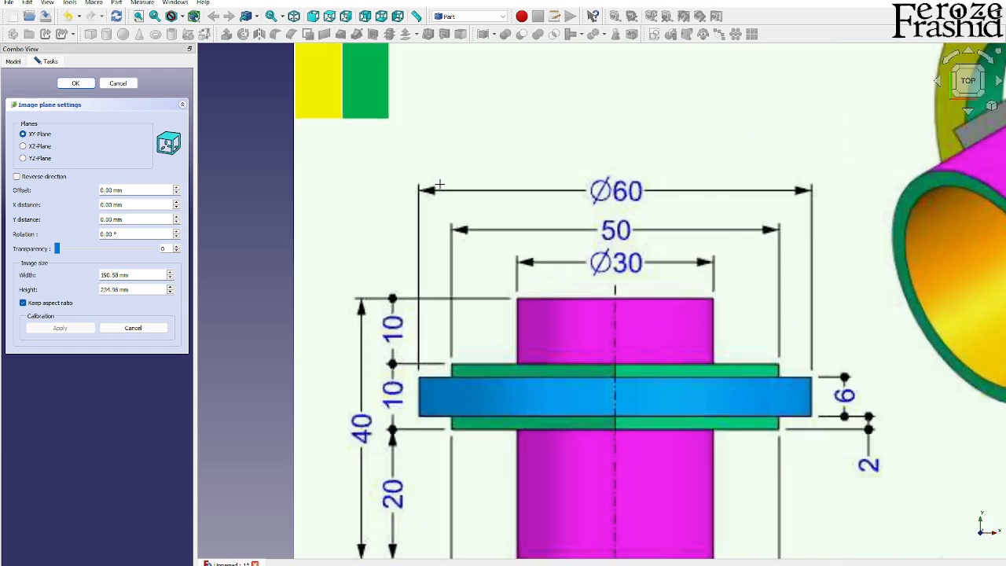
{"action": "left_click", "coordinate": [423, 190]}
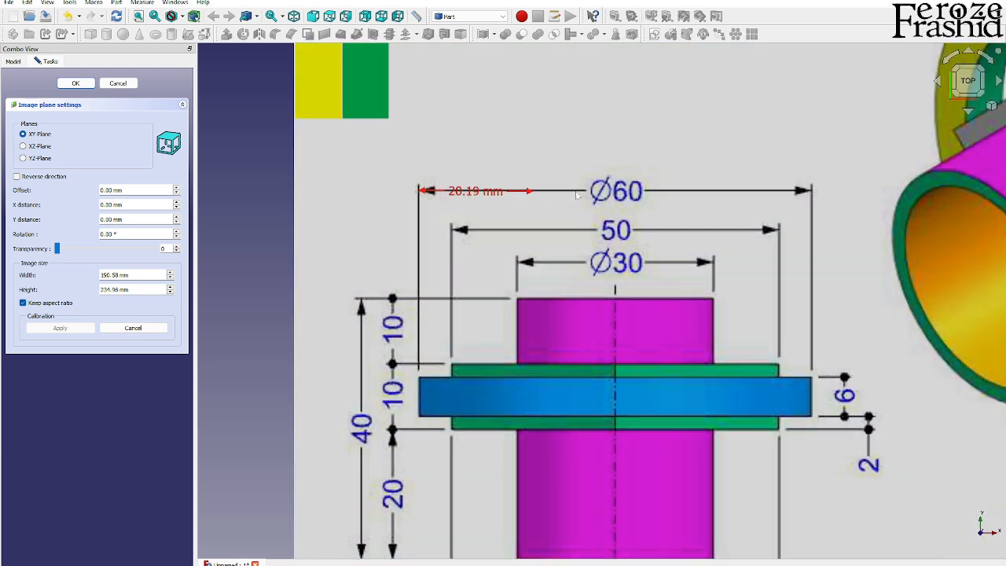
{"action": "left_click", "coordinate": [812, 191]}
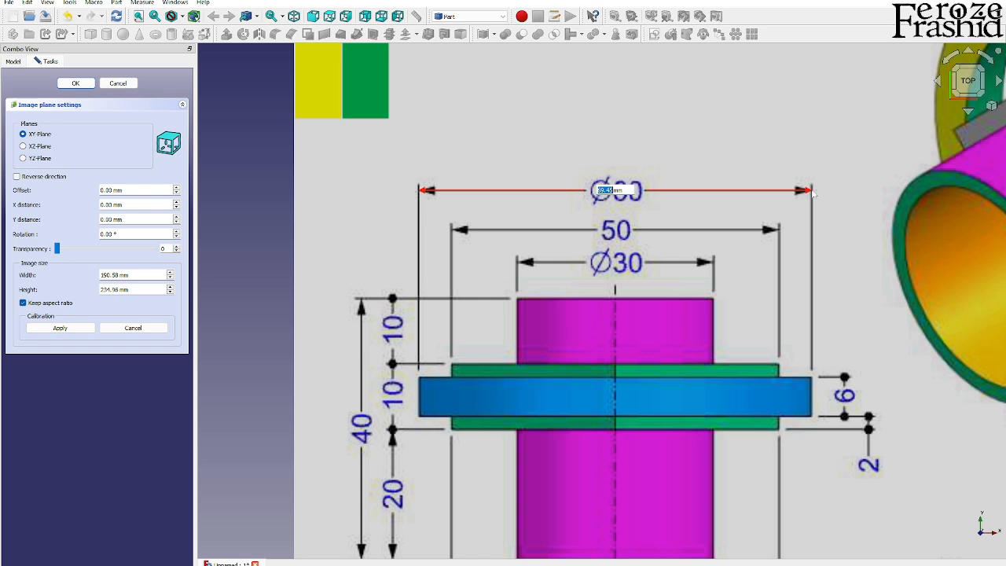
{"action": "type", "text": "60"}
{"action": "key", "text": "Return"}
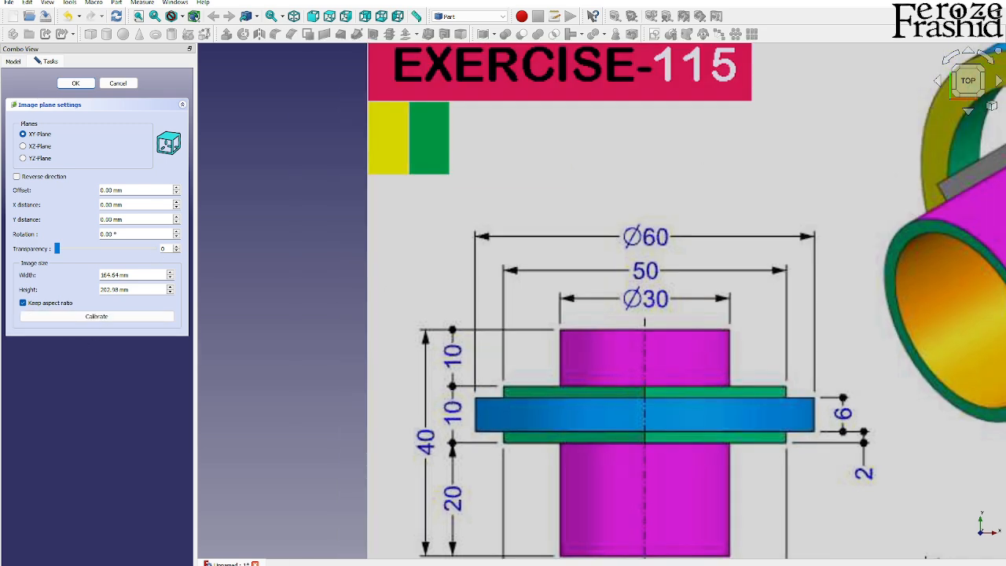
- Set the reference image's transparency to 50 and accept the image plane settings
{"action": "left_click_drag", "start_coordinate": [56, 249], "coordinate": [105, 248]}
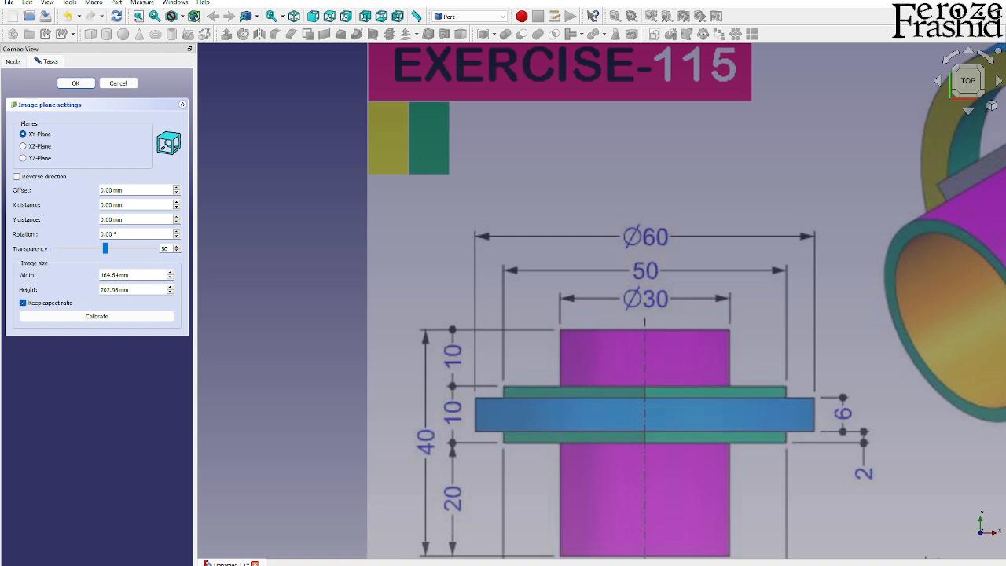
{"action": "left_click", "coordinate": [75, 82]}
{"action": "scroll", "coordinate": [275, 297], "scroll_direction": "down", "scroll_amount": 3}
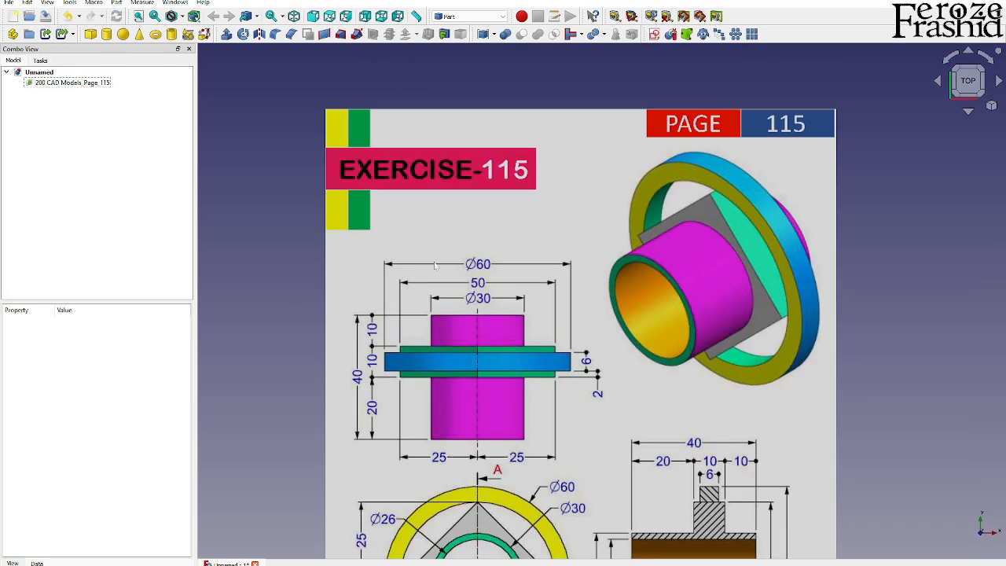
{"action": "scroll", "coordinate": [435, 265], "scroll_direction": "down", "scroll_amount": 2}
{"action": "scroll", "coordinate": [591, 346], "scroll_direction": "down", "scroll_amount": 1}
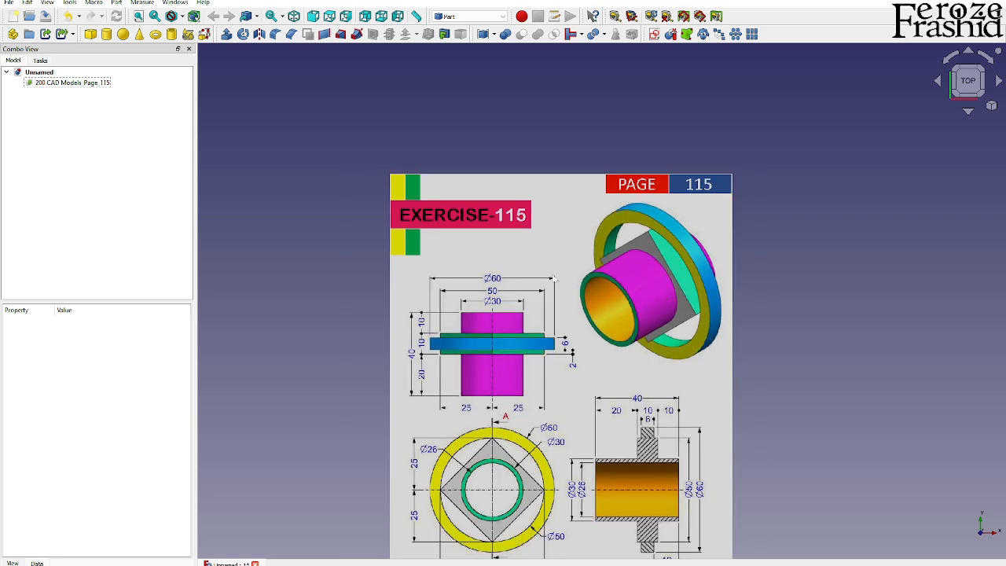
- Reorient the reference image to the XZ-Plane and view it straight from the front
{"action": "double_click", "coordinate": [58, 83]}
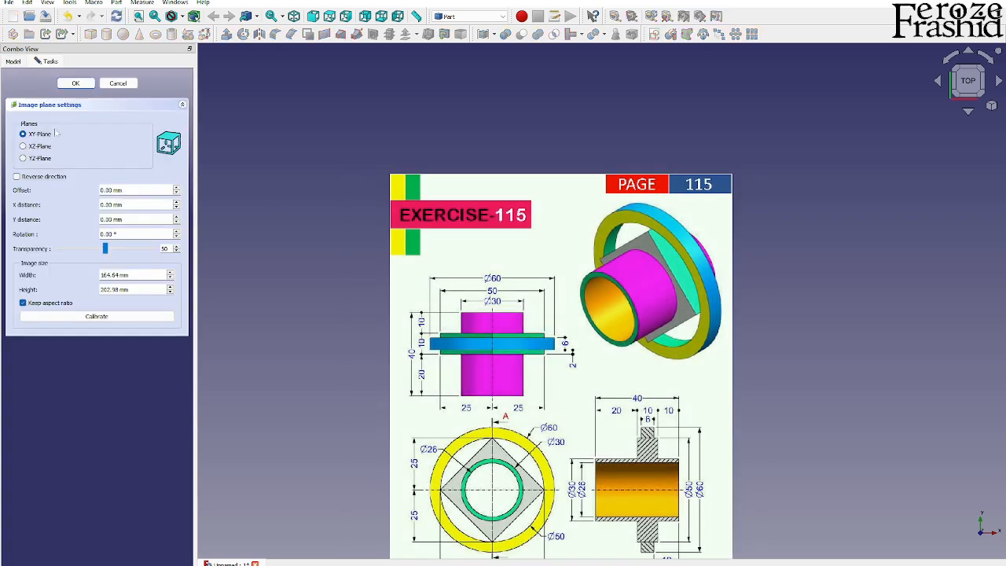
{"action": "left_click", "coordinate": [44, 147]}
{"action": "left_click", "coordinate": [75, 83]}
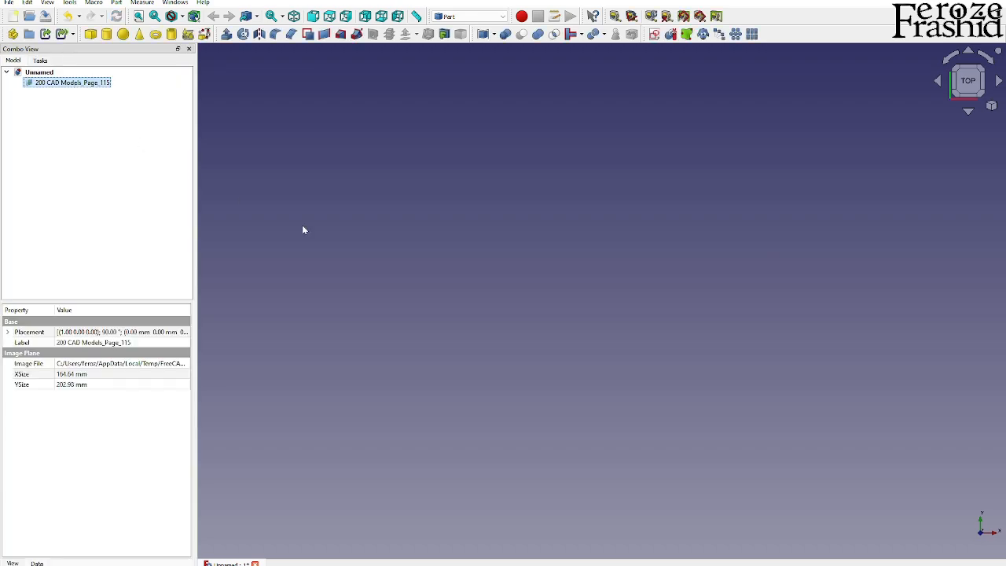
{"action": "middle_click_drag", "start_coordinate": [303, 227], "coordinate": [566, 204]}
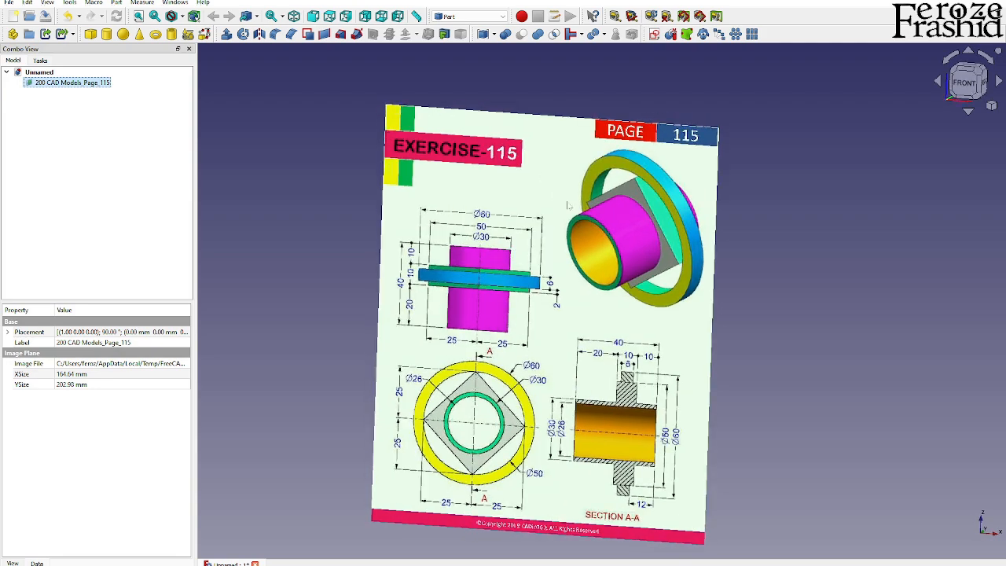
{"action": "middle_click_drag", "start_coordinate": [818, 130], "coordinate": [871, 206]}
{"action": "left_click", "coordinate": [958, 88]}
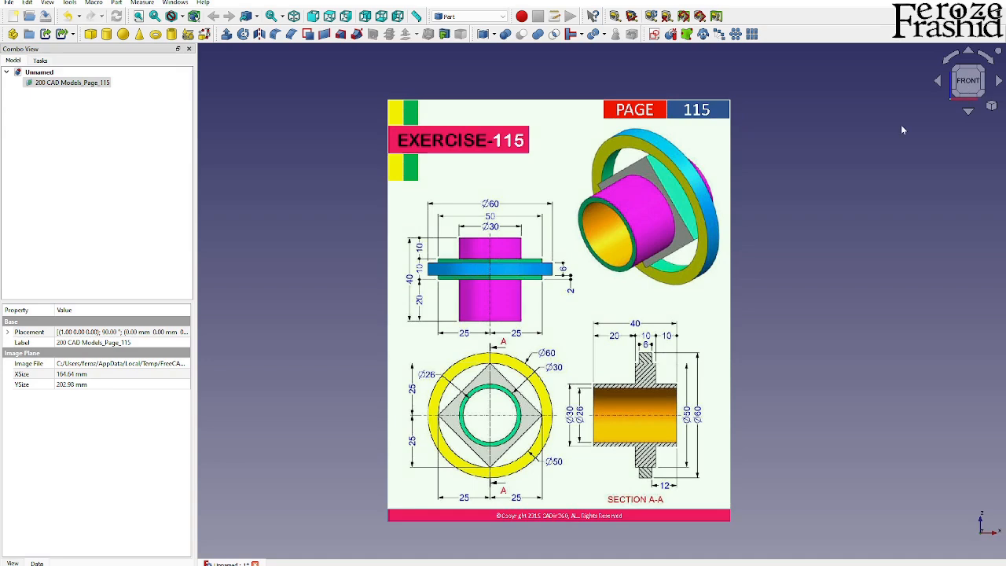
- Transform the reference image upward along Z and 14 mm along X, bringing its circular view closer to the origin
{"action": "scroll", "coordinate": [544, 449], "scroll_direction": "up", "scroll_amount": 3}
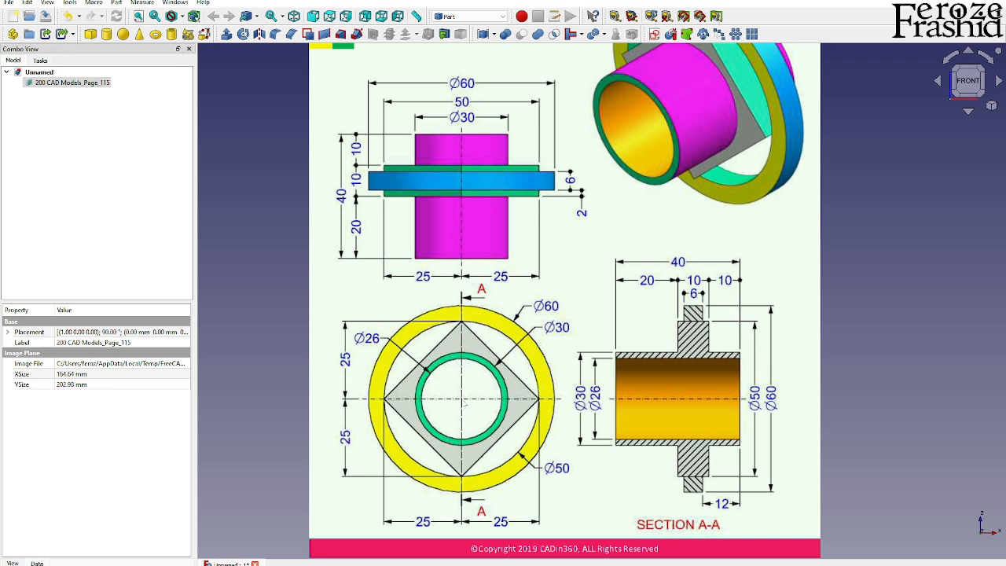
{"action": "left_click", "coordinate": [70, 83]}
{"action": "right_click", "coordinate": [71, 83]}
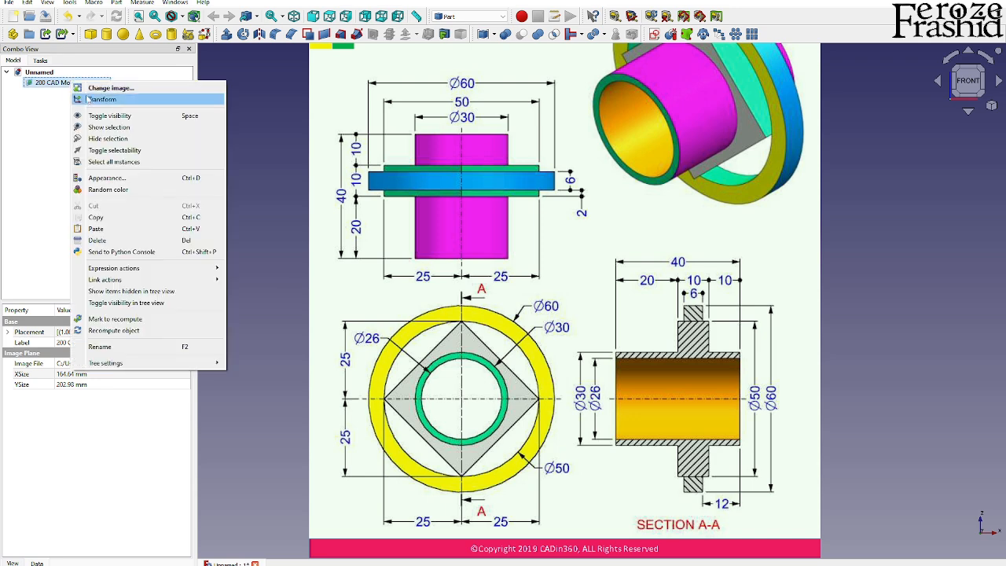
{"action": "left_click", "coordinate": [91, 95]}
{"action": "left_click_drag", "start_coordinate": [565, 157], "coordinate": [564, 107]}
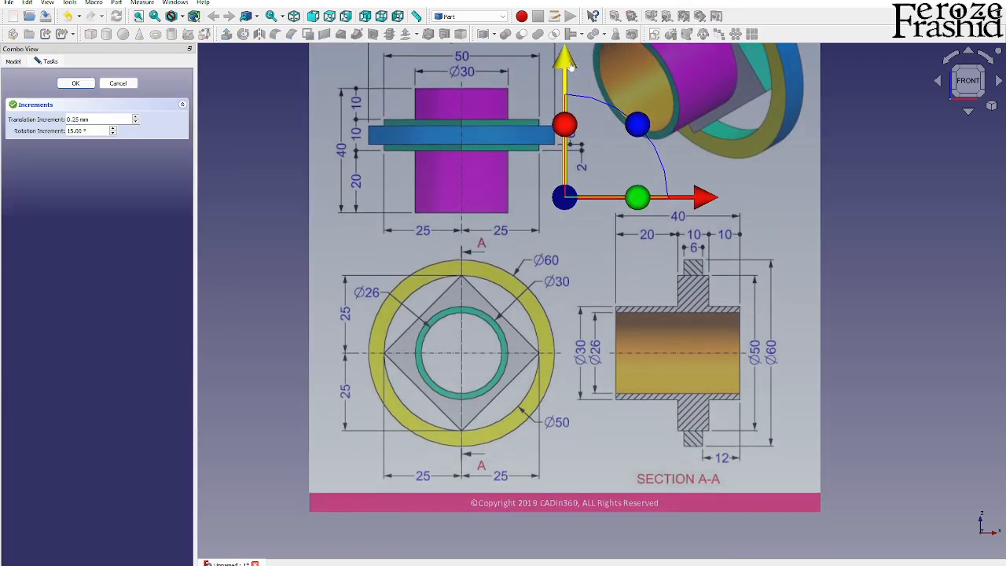
{"action": "left_click_drag", "start_coordinate": [643, 189], "coordinate": [686, 186]}
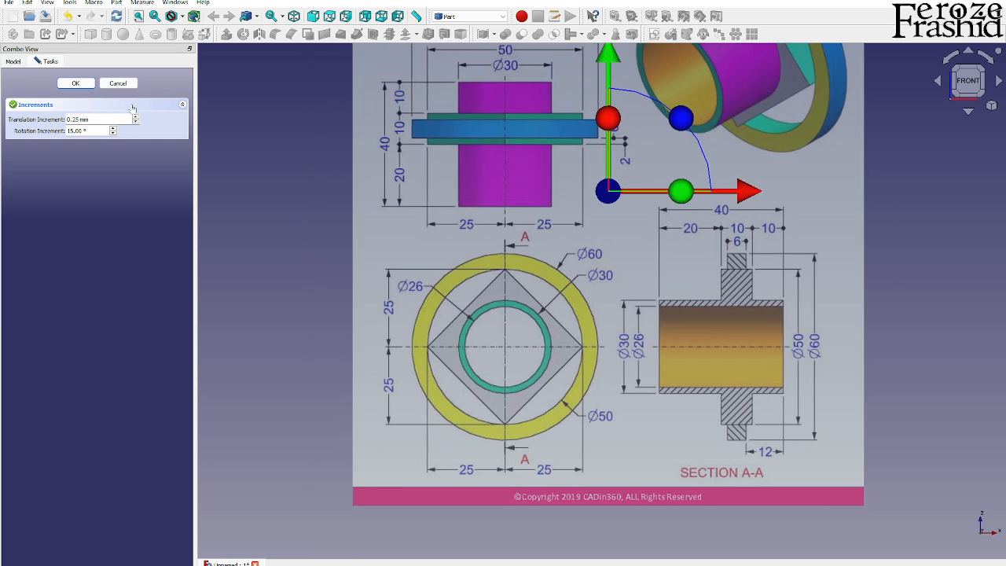
{"action": "left_click", "coordinate": [75, 82]}
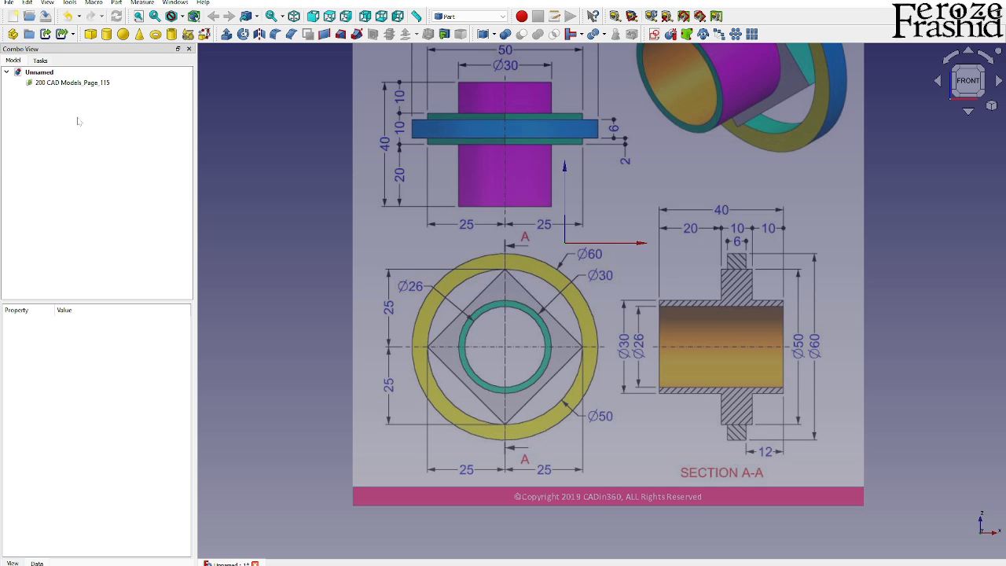
- Transform the reference image further up and along X to 33.25 mm, centring its circular view on the origin
{"action": "left_click", "coordinate": [71, 83]}
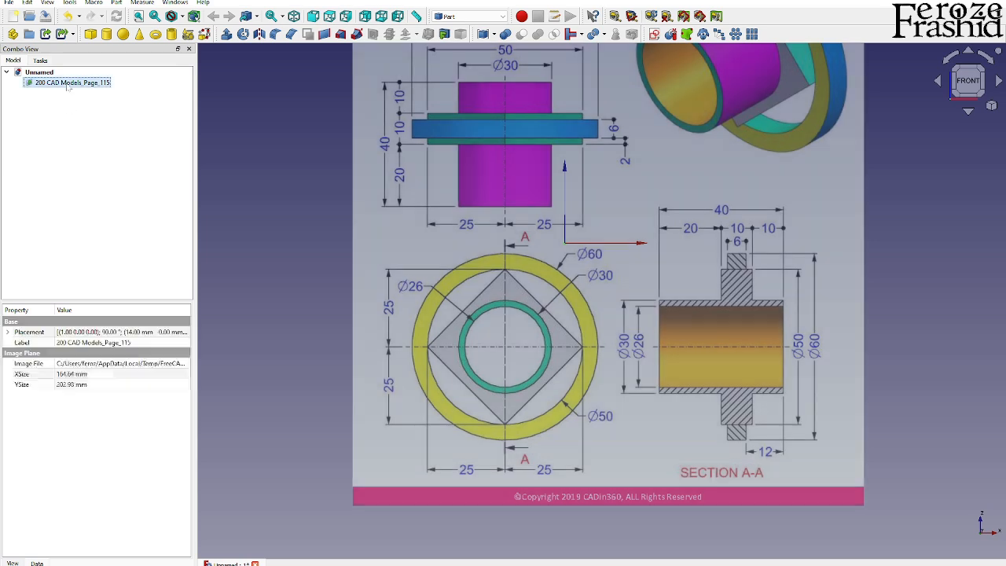
{"action": "right_click", "coordinate": [68, 84]}
{"action": "left_click", "coordinate": [98, 101]}
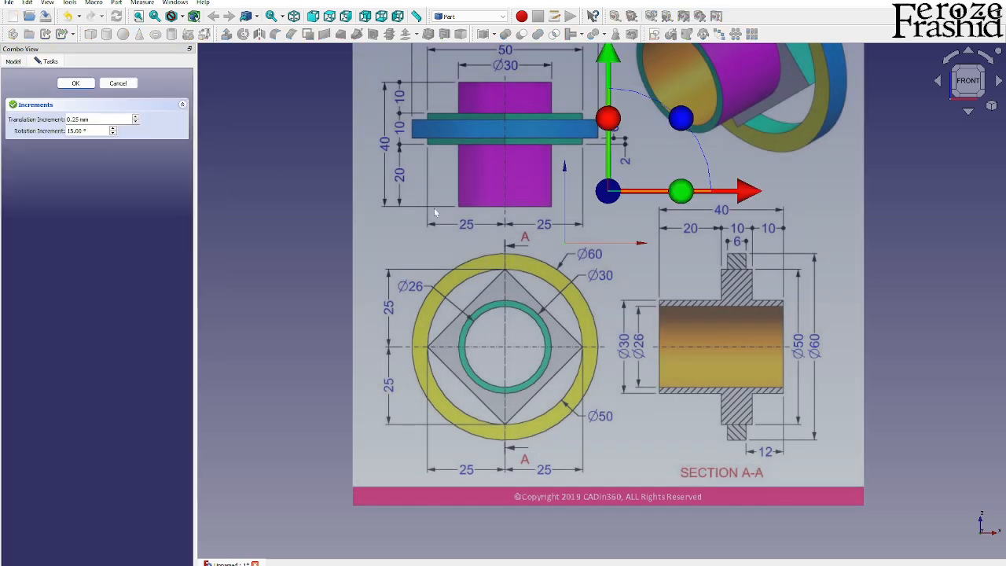
{"action": "scroll", "coordinate": [605, 354], "scroll_direction": "down", "scroll_amount": 3}
{"action": "scroll", "coordinate": [605, 226], "scroll_direction": "up", "scroll_amount": 3}
{"action": "left_click_drag", "start_coordinate": [609, 166], "coordinate": [612, 65]}
{"action": "left_click_drag", "start_coordinate": [748, 192], "coordinate": [807, 190]}
{"action": "left_click", "coordinate": [76, 83]}
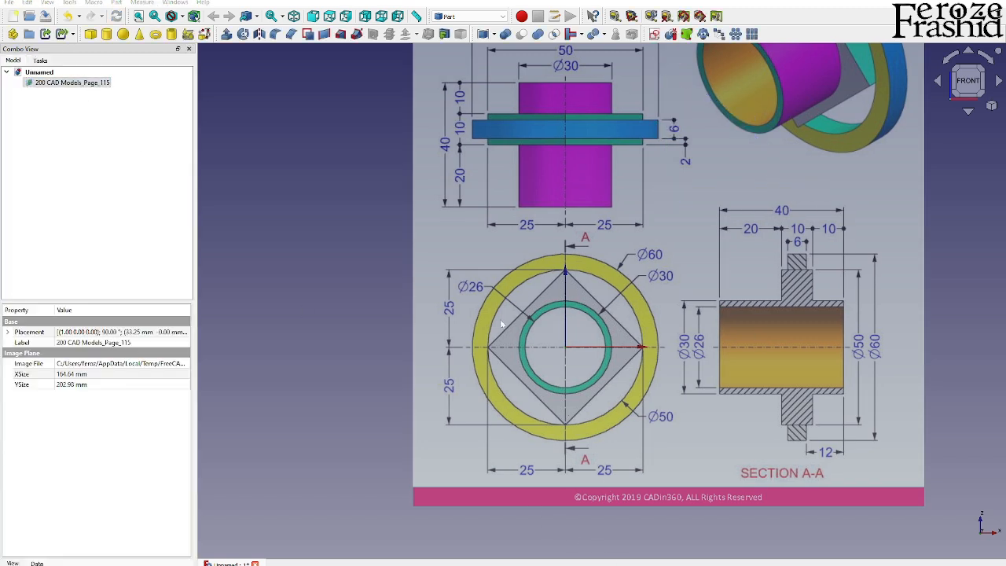
{"action": "left_click", "coordinate": [376, 221]}
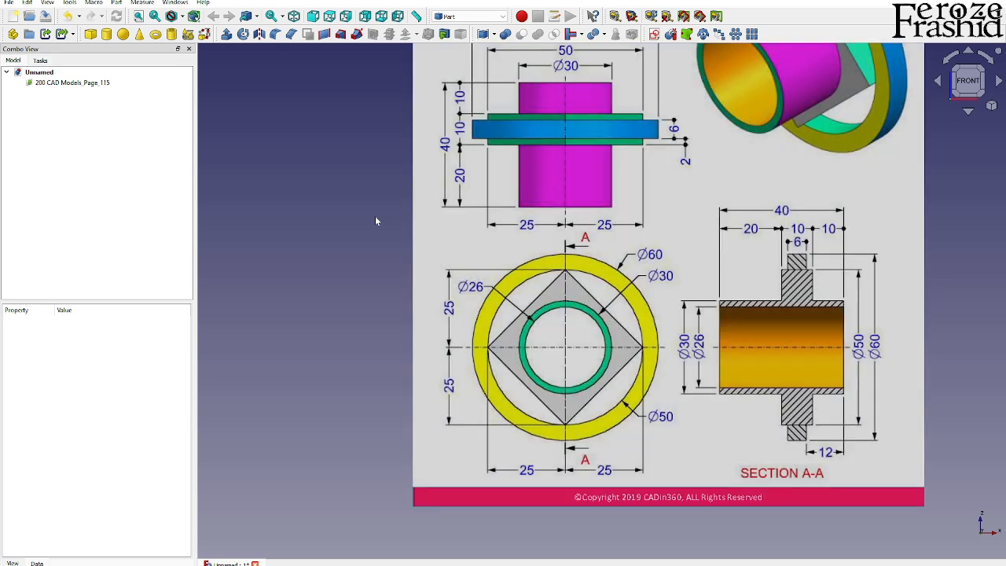
- Create a new sketch on the XZ-Plane with no offset, over the reference image
{"action": "scroll", "coordinate": [440, 436], "scroll_direction": "down", "scroll_amount": 1}
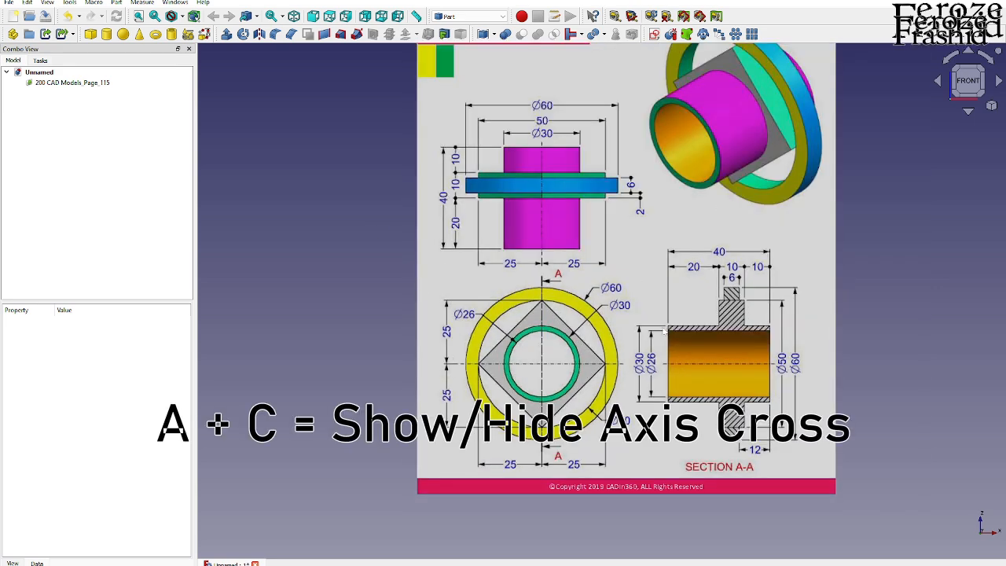
{"action": "scroll", "coordinate": [608, 400], "scroll_direction": "up", "scroll_amount": 1}
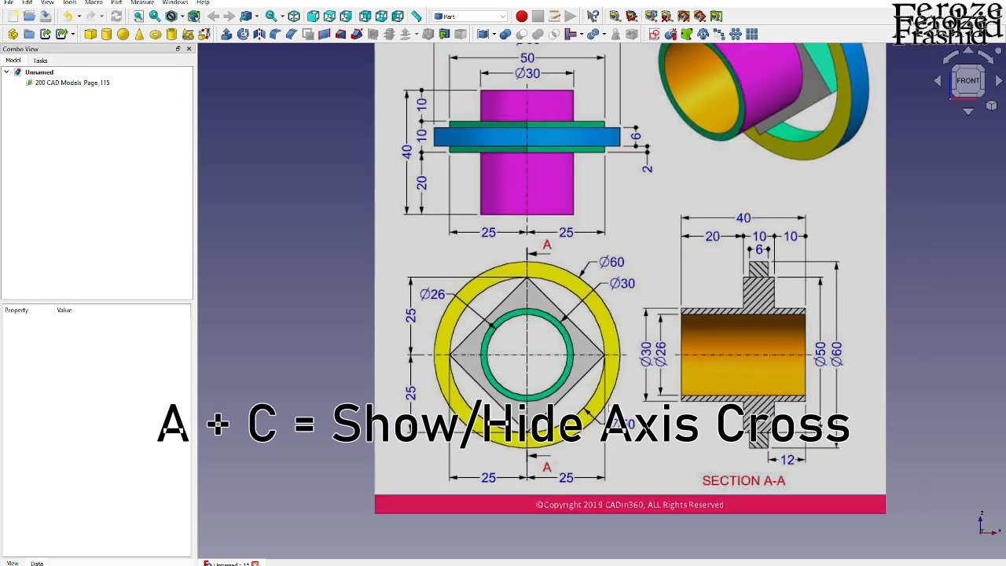
{"action": "scroll", "coordinate": [592, 417], "scroll_direction": "up", "scroll_amount": 1}
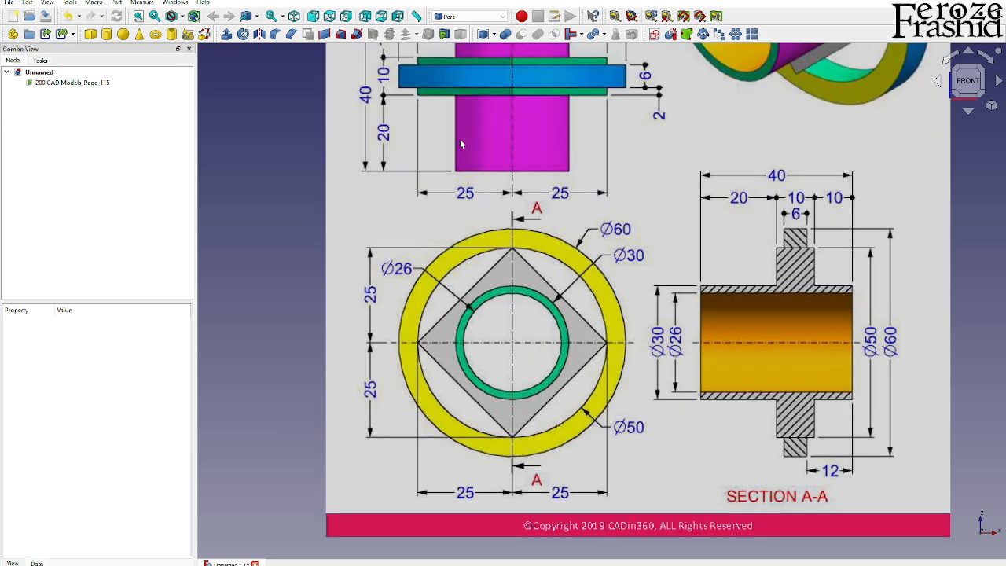
{"action": "left_click", "coordinate": [654, 34]}
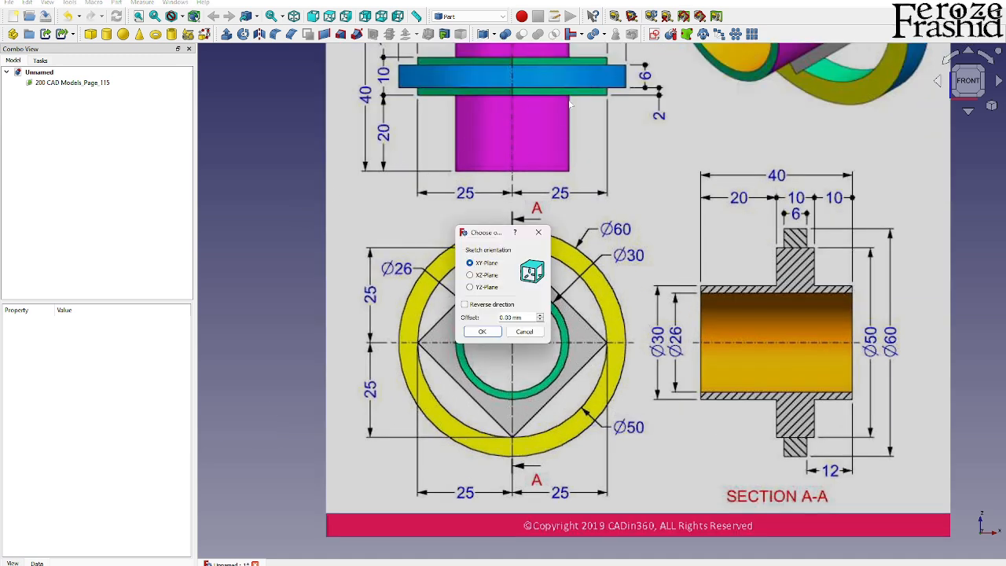
{"action": "left_click", "coordinate": [482, 331]}
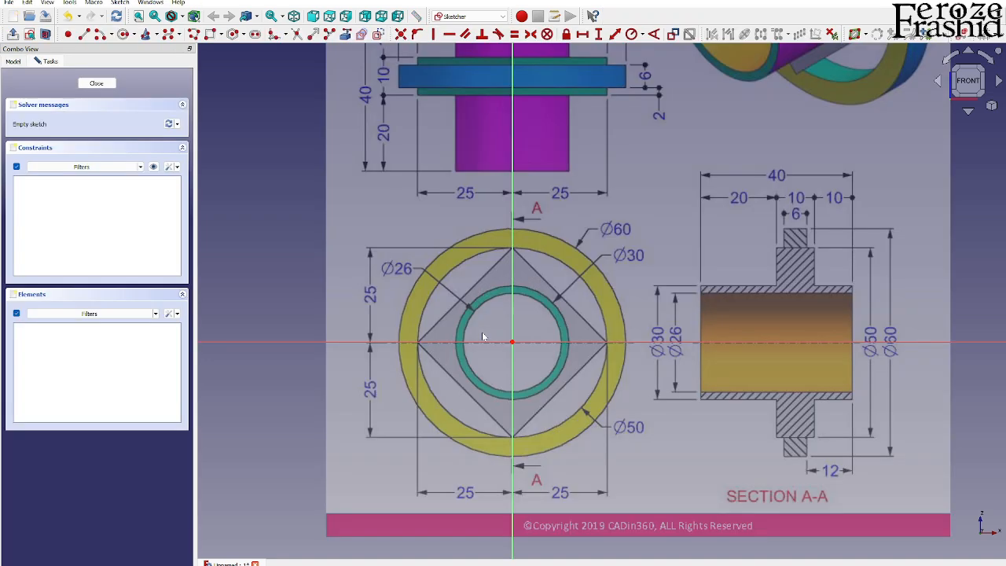
{"action": "scroll", "coordinate": [534, 440], "scroll_direction": "down", "scroll_amount": 1}
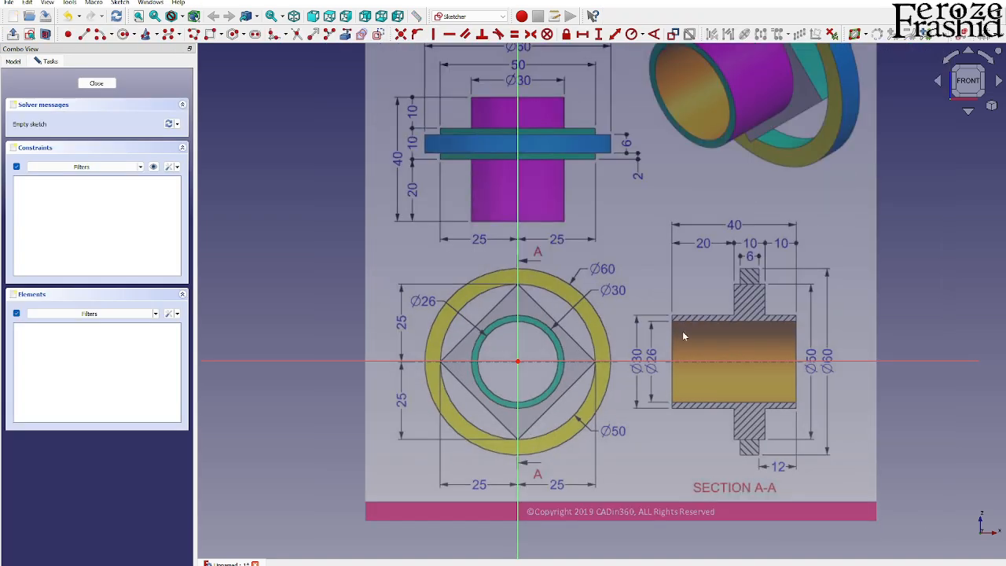
{"action": "scroll", "coordinate": [684, 336], "scroll_direction": "down", "scroll_amount": 2}
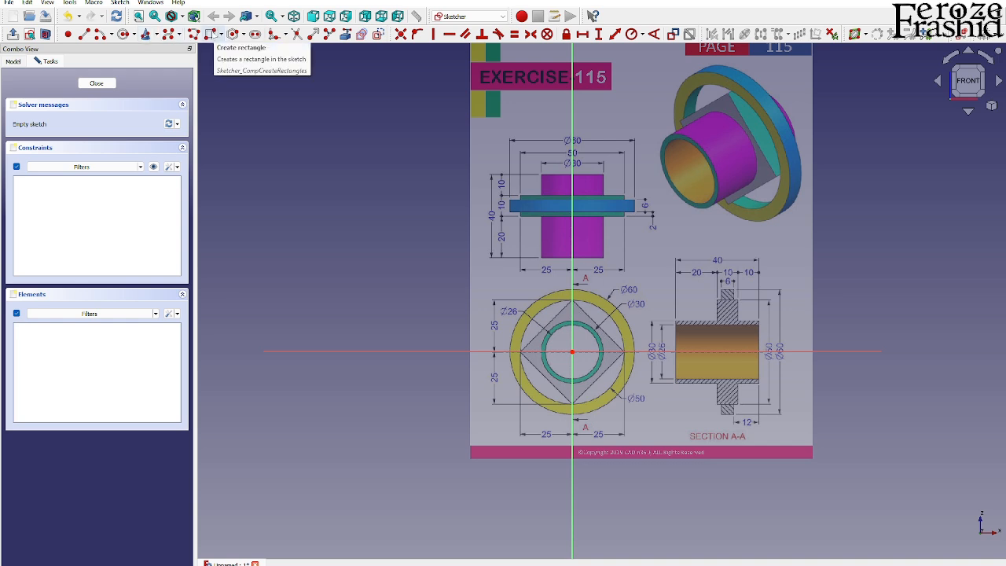
- Sketch two concentric circles centred on the origin, tracing the Ø50 and Ø60 edges of the yellow ring
{"action": "left_click", "coordinate": [123, 34]}
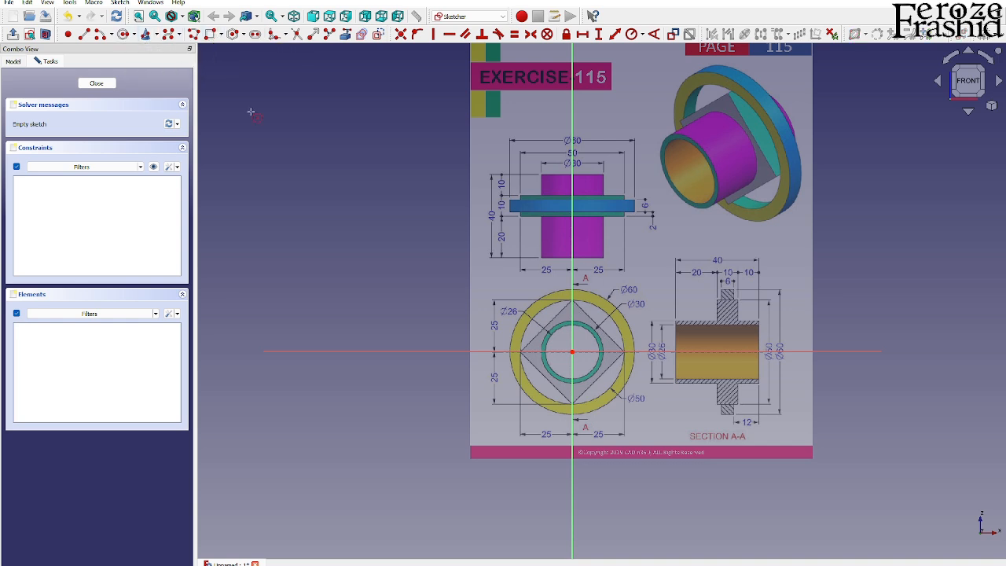
{"action": "left_click", "coordinate": [572, 351]}
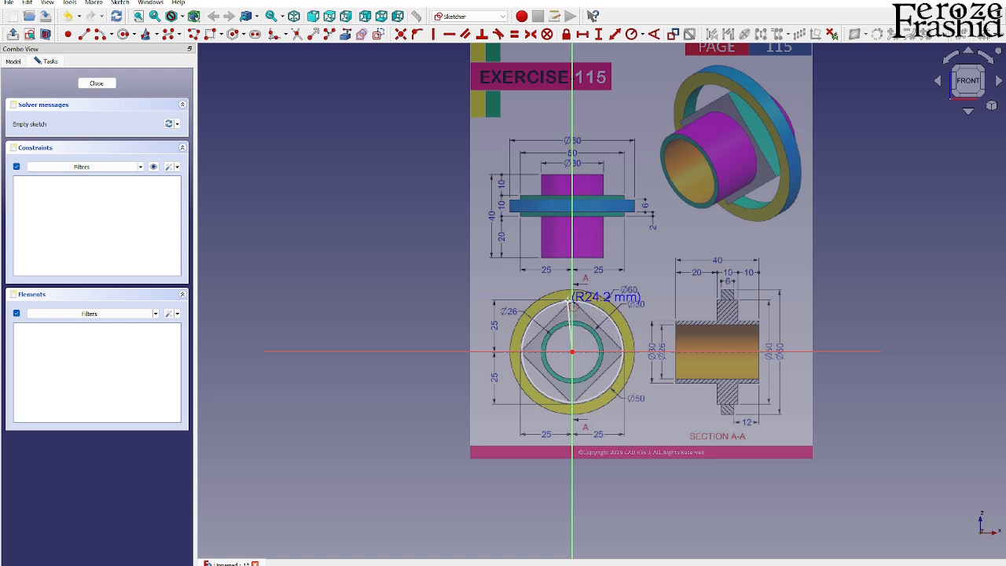
{"action": "left_click", "coordinate": [576, 300]}
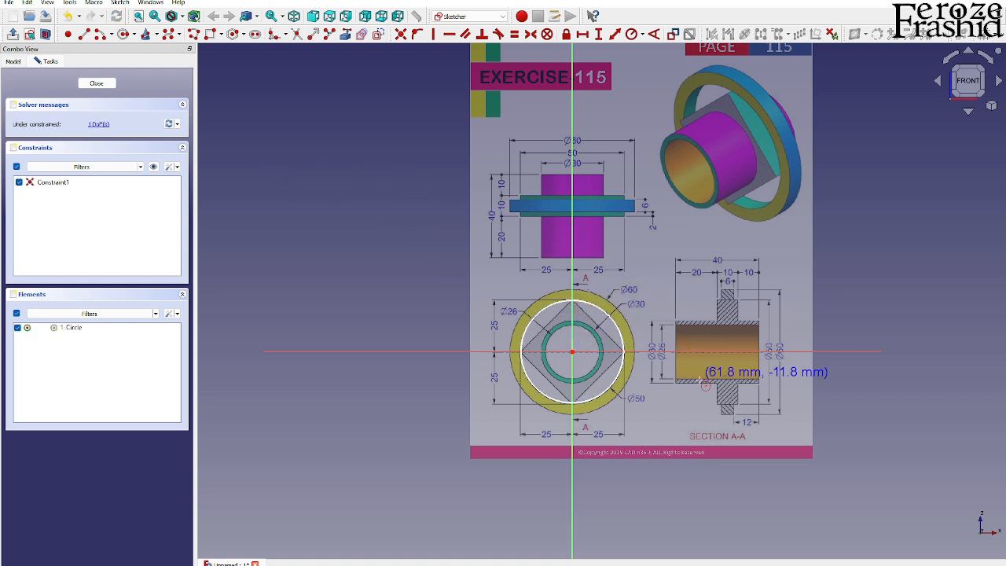
{"action": "left_click", "coordinate": [572, 352]}
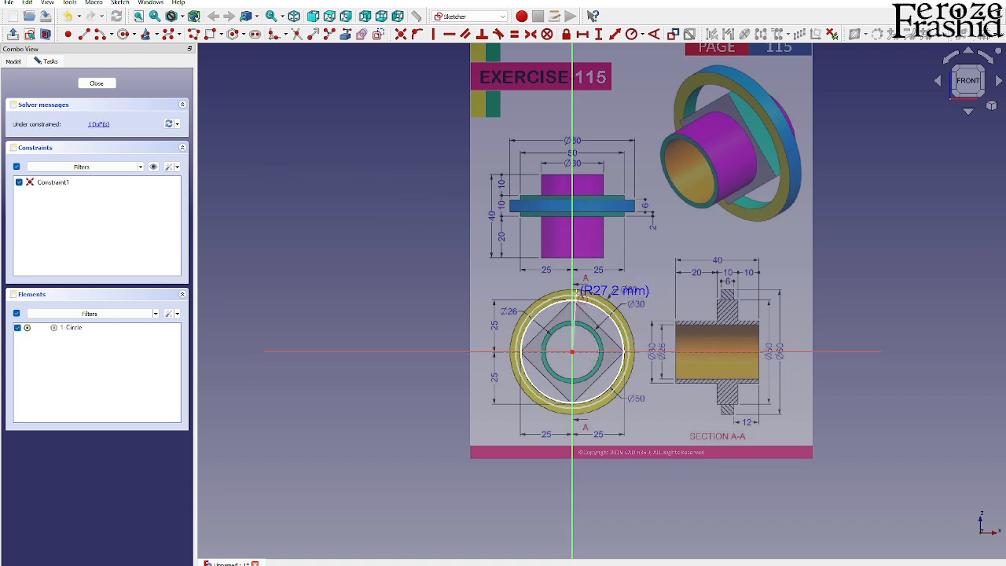
{"action": "left_click", "coordinate": [574, 288]}
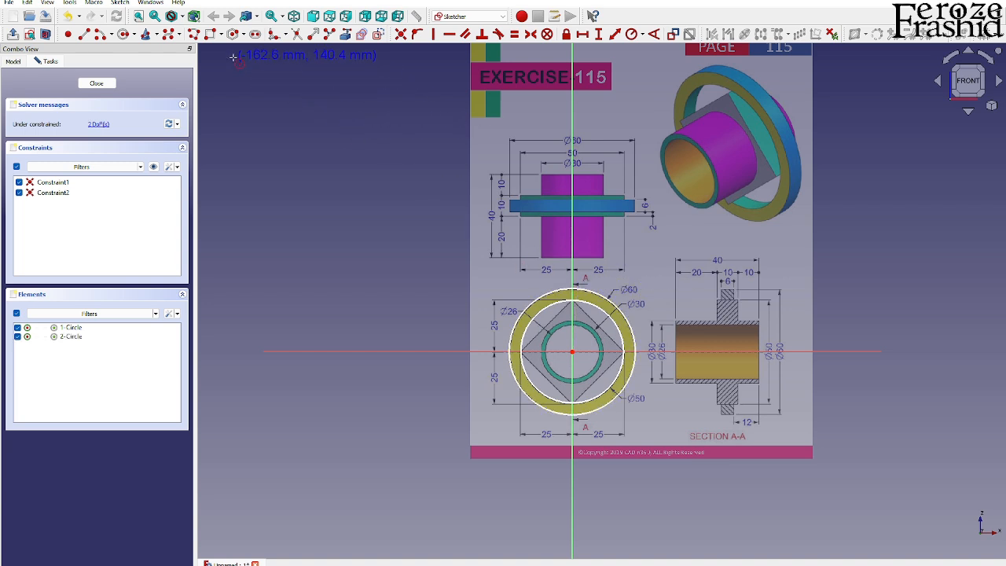
- Sketch a closed four-line diamond with sides about 35 mm, tracing the reference square with all corners on the inner circle
{"action": "left_click", "coordinate": [221, 34]}
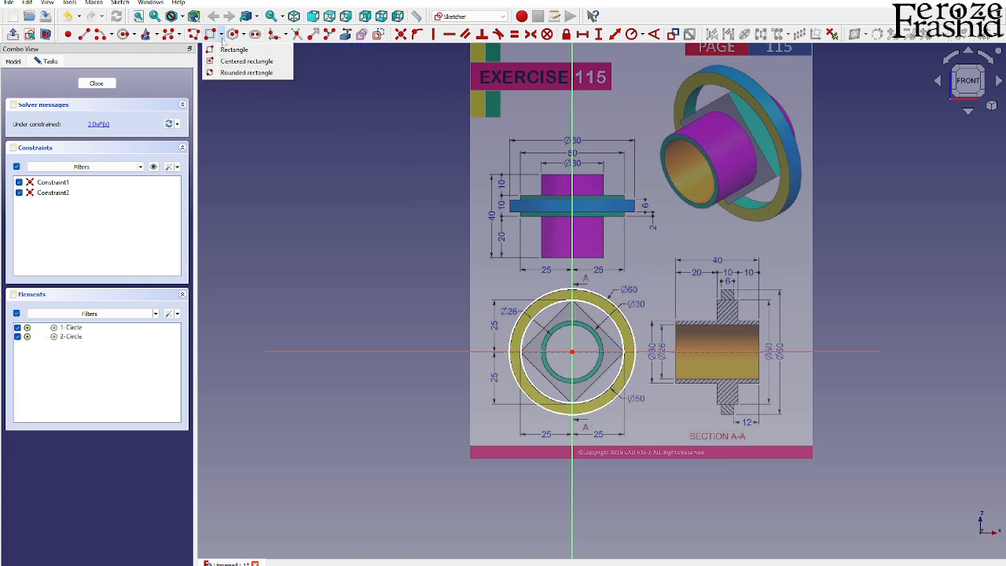
{"action": "left_click", "coordinate": [229, 50]}
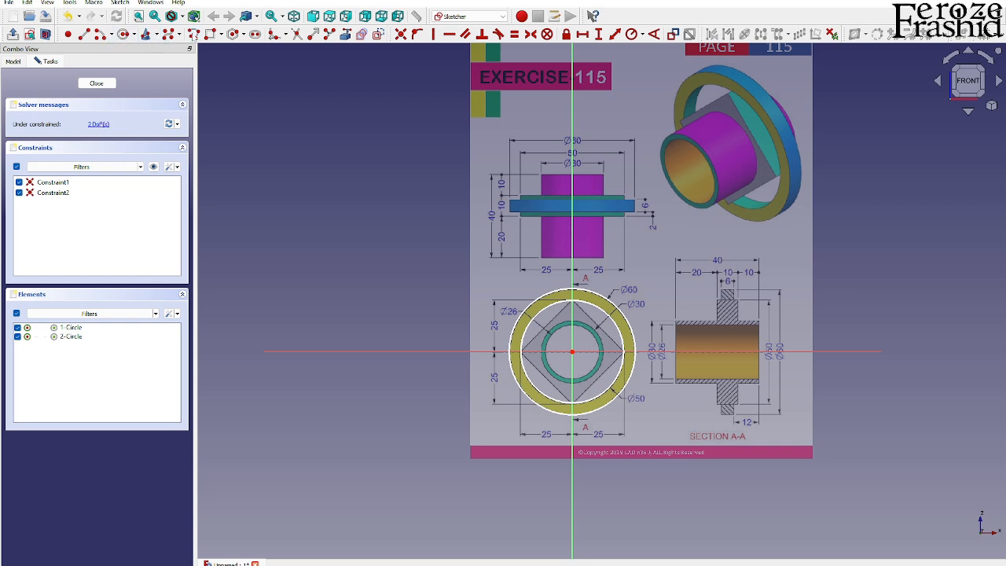
{"action": "left_click", "coordinate": [519, 352]}
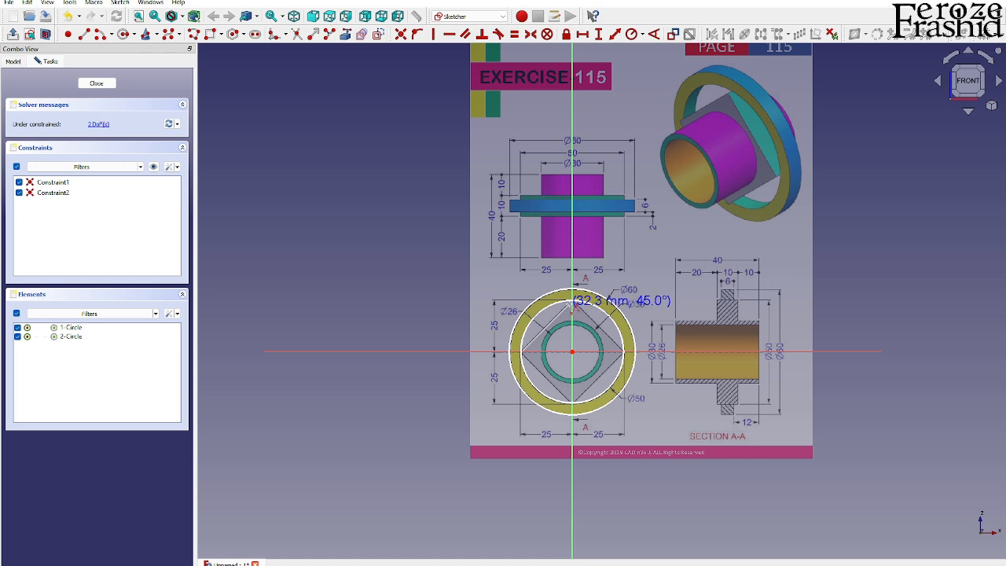
{"action": "left_click", "coordinate": [573, 300]}
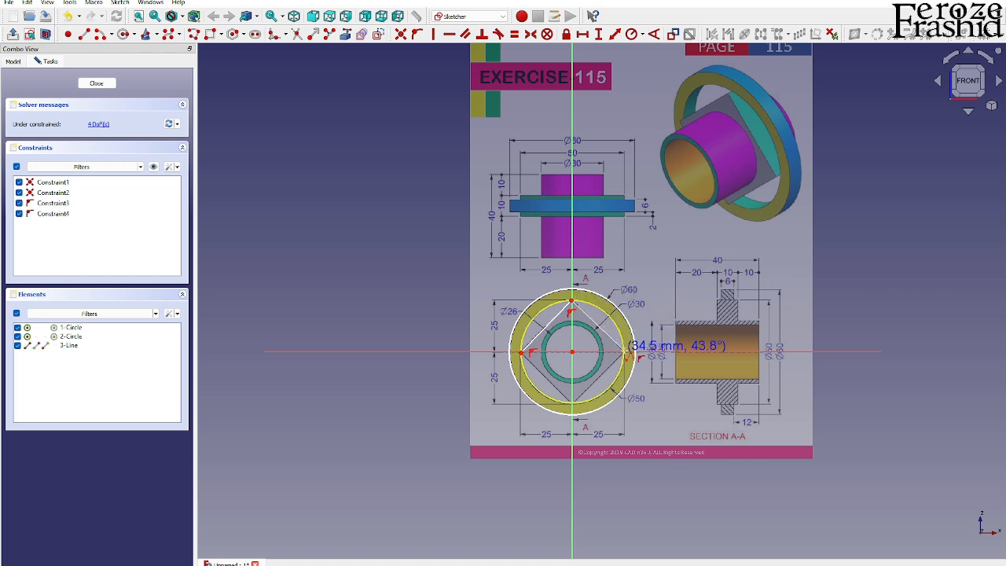
{"action": "left_click", "coordinate": [626, 352]}
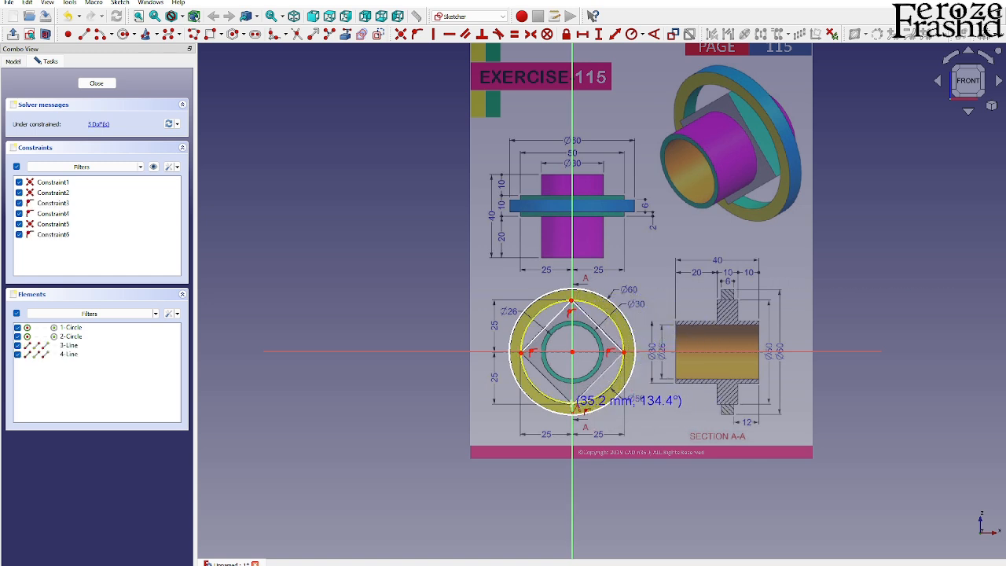
{"action": "left_click", "coordinate": [573, 405]}
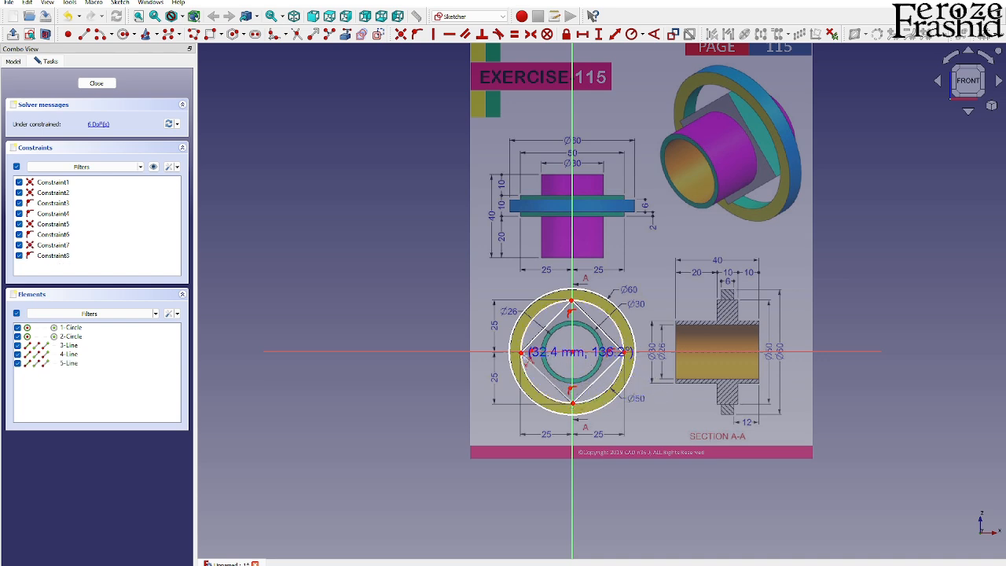
{"action": "left_click", "coordinate": [519, 352]}
{"action": "key", "text": "Escape"}
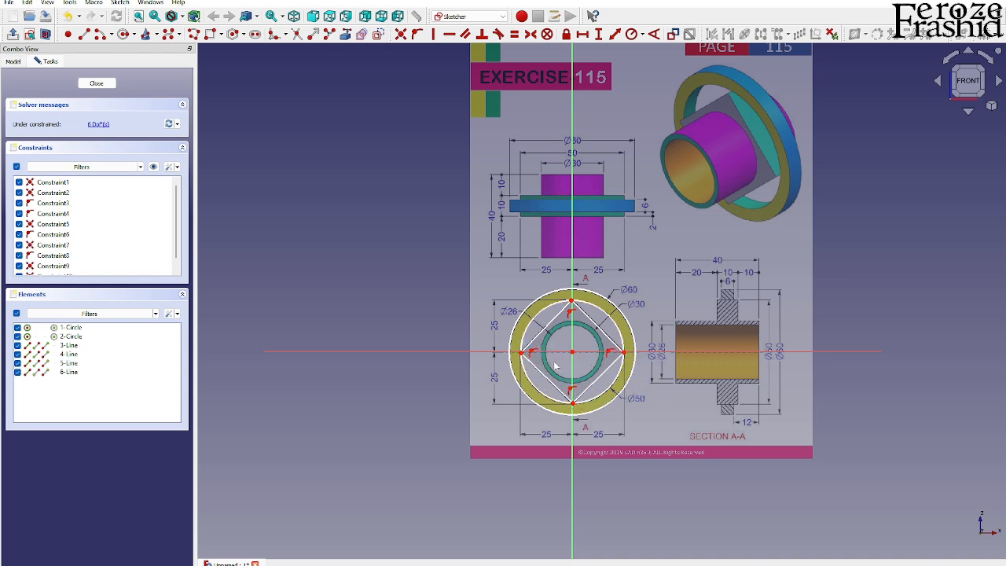
- Test how the diamond moves with the inner circle and constrain that circle's radius to 25 mm
{"action": "scroll", "coordinate": [550, 348], "scroll_direction": "up", "scroll_amount": 5}
{"action": "scroll", "coordinate": [549, 388], "scroll_direction": "down", "scroll_amount": 4}
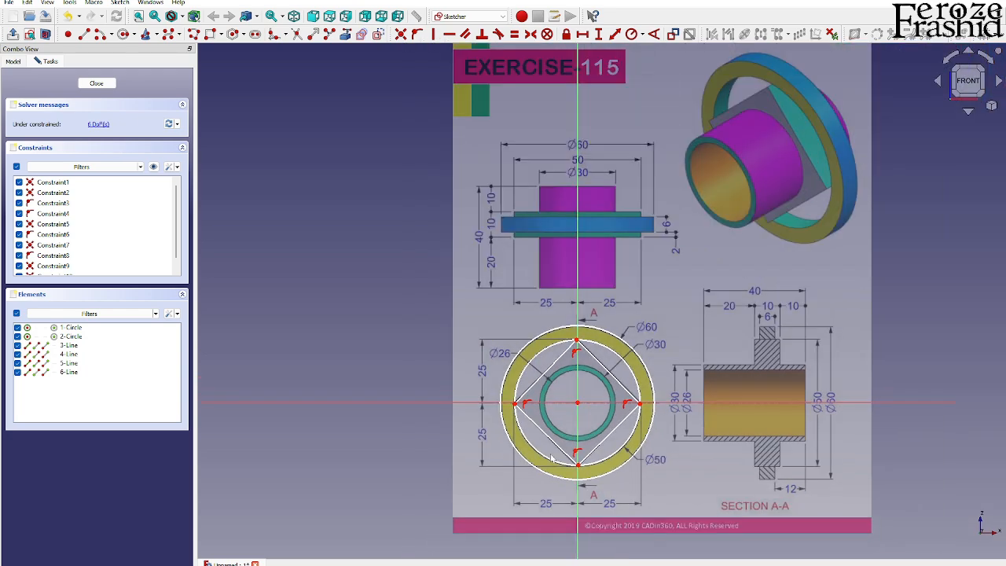
{"action": "scroll", "coordinate": [550, 458], "scroll_direction": "down", "scroll_amount": 2}
{"action": "scroll", "coordinate": [539, 411], "scroll_direction": "up", "scroll_amount": 6}
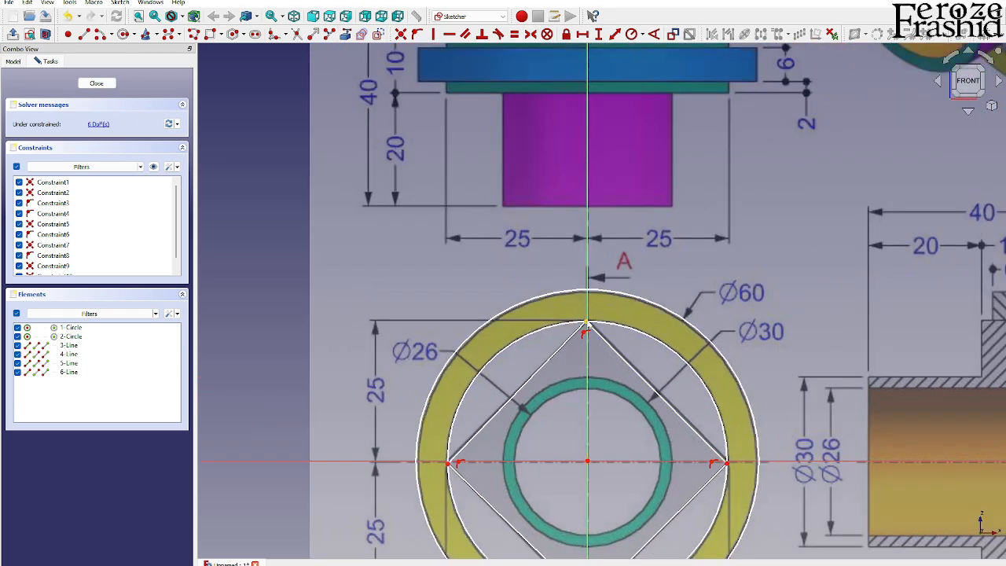
{"action": "left_click_drag", "start_coordinate": [587, 324], "coordinate": [586, 333]}
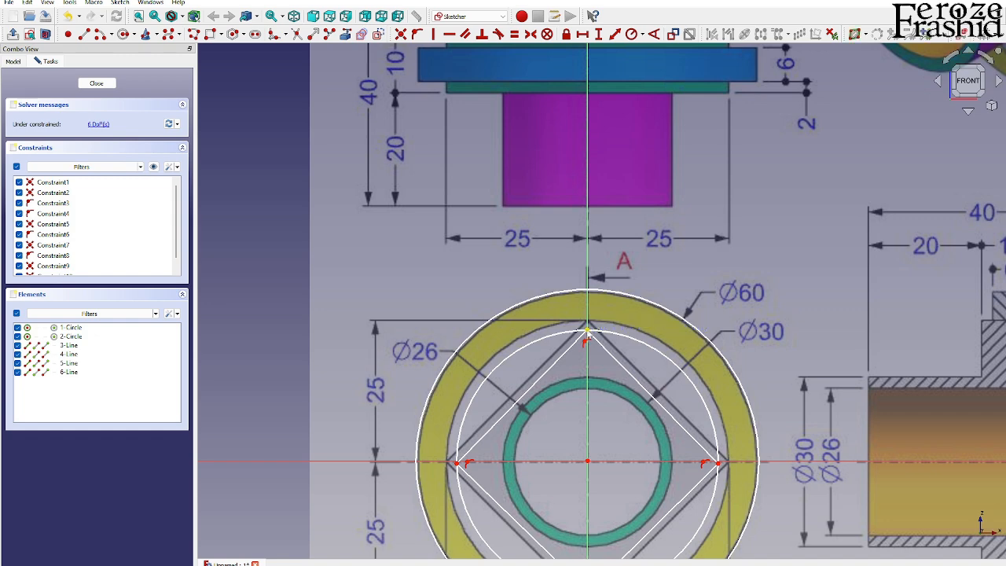
{"action": "left_click", "coordinate": [560, 331]}
{"action": "scroll", "coordinate": [539, 322], "scroll_direction": "down", "scroll_amount": 2}
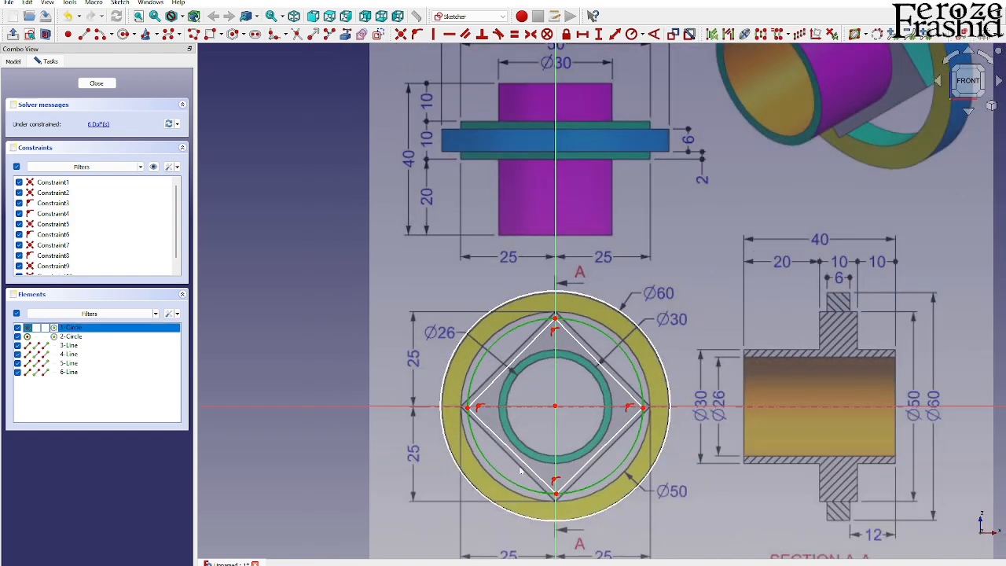
{"action": "left_click", "coordinate": [632, 34]}
{"action": "type", "text": "25mm"}
{"action": "key", "text": "Return"}
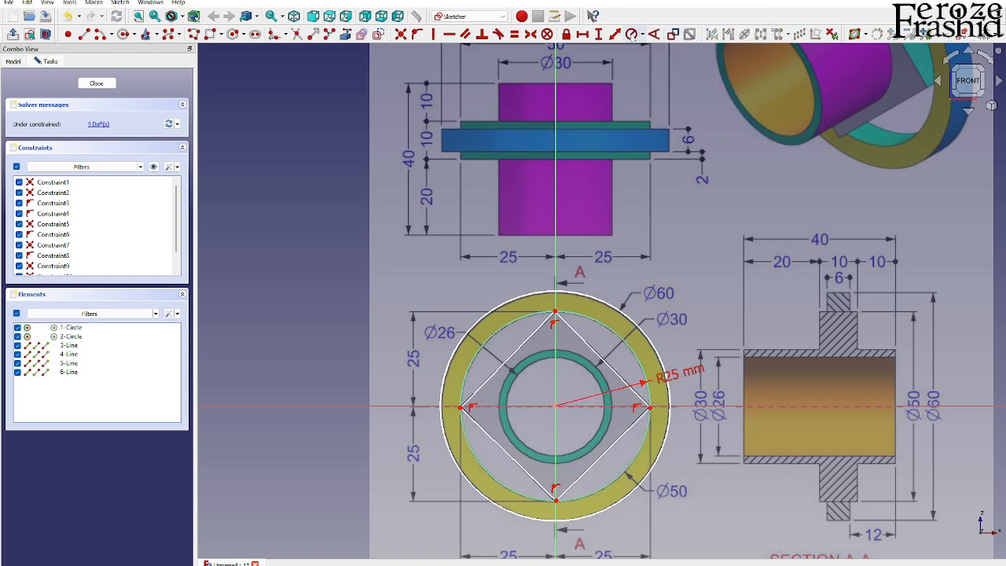
- Constrain the outer circle's radius to 30 mm
{"action": "left_click", "coordinate": [577, 295]}
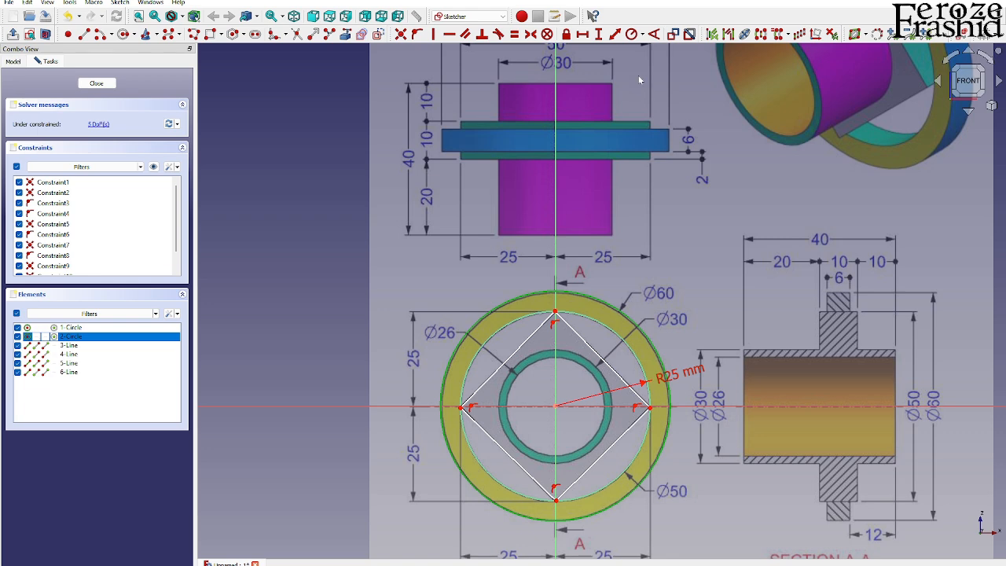
{"action": "left_click", "coordinate": [632, 34]}
{"action": "type", "text": "30"}
{"action": "key", "text": "Return"}
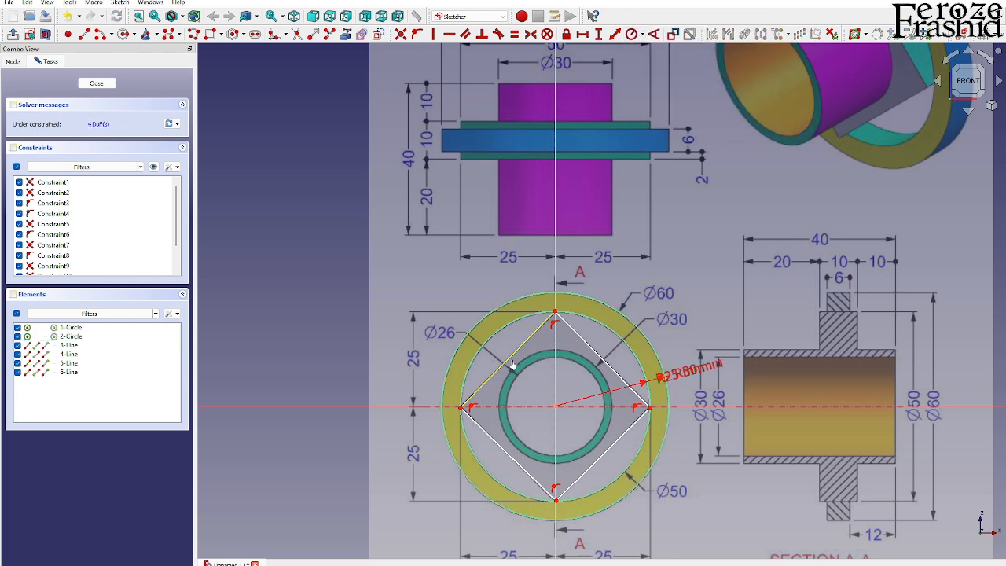
- Constrain the diamond's top corner onto the vertical axis and its right corner onto the horizontal axis
{"action": "left_click_drag", "start_coordinate": [510, 359], "coordinate": [518, 360]}
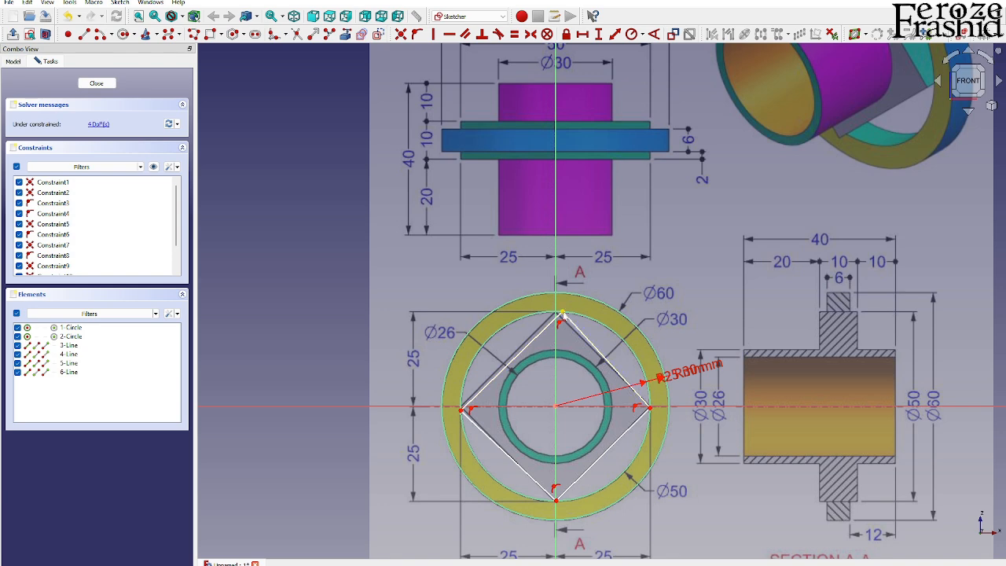
{"action": "left_click", "coordinate": [563, 312]}
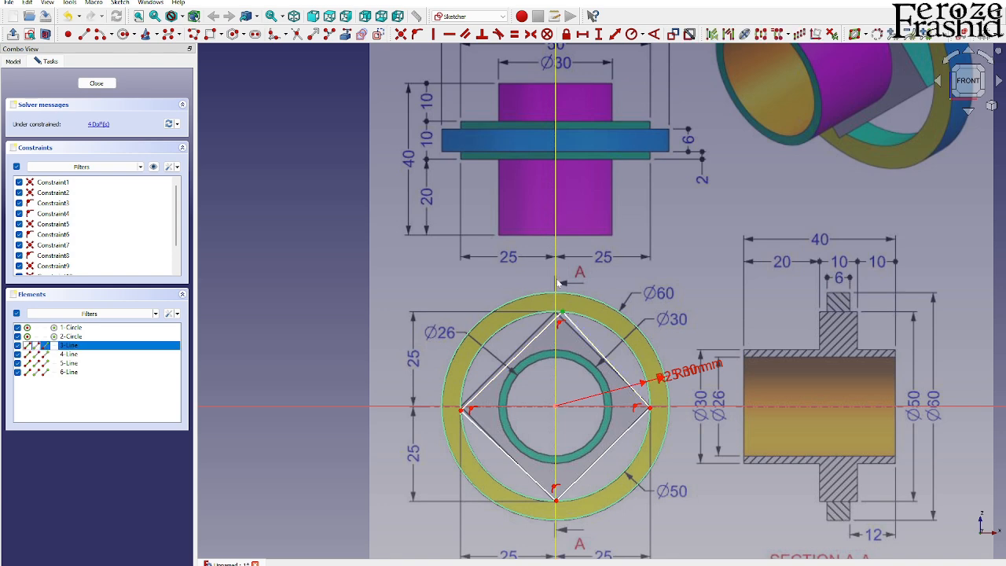
{"action": "left_click", "coordinate": [417, 33]}
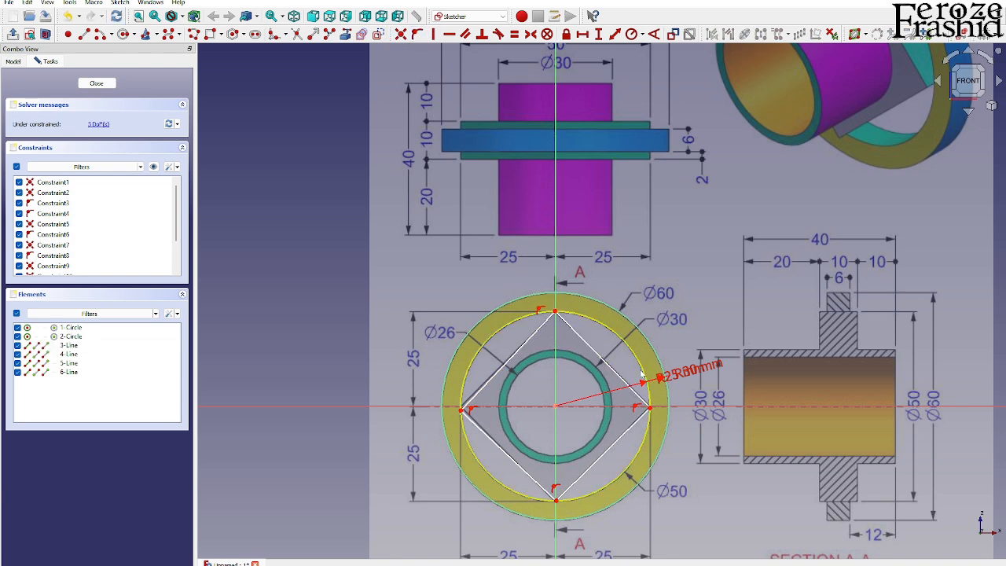
{"action": "left_click", "coordinate": [650, 410]}
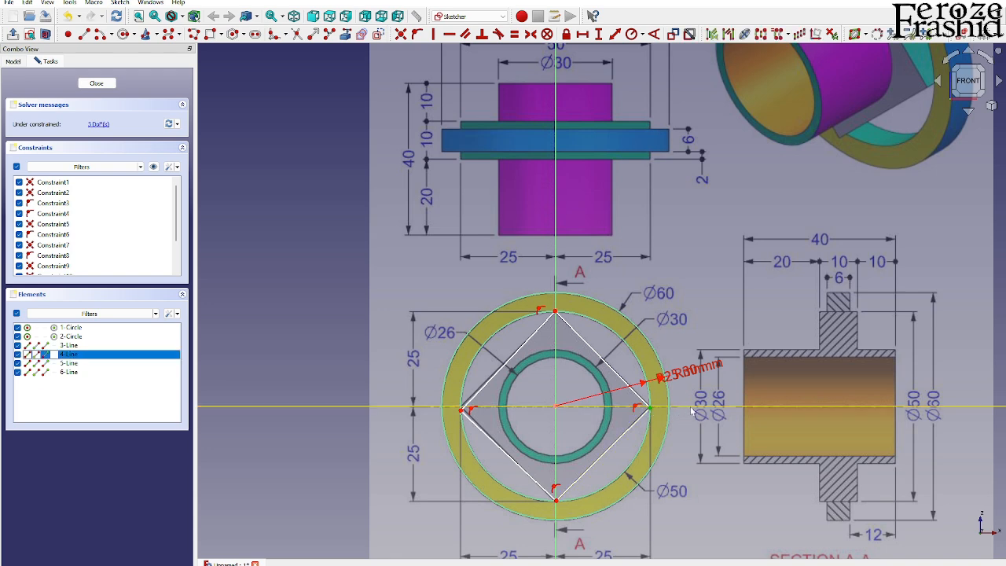
{"action": "left_click", "coordinate": [692, 408]}
{"action": "left_click", "coordinate": [418, 34]}
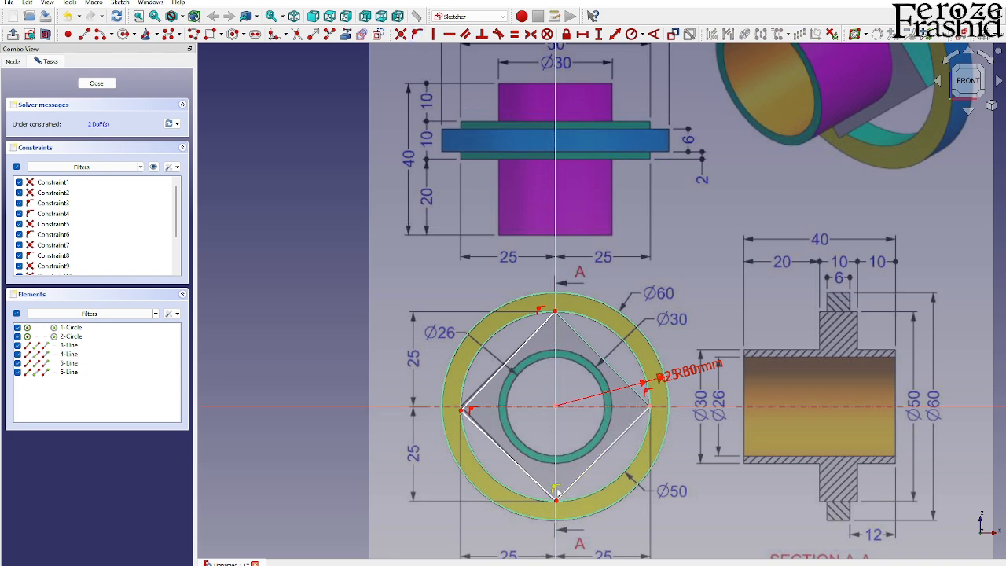
- Constrain the diamond's bottom corner onto the vertical axis and its left corner onto the horizontal axis, and close the sketch
{"action": "left_click", "coordinate": [556, 500]}
{"action": "left_click", "coordinate": [556, 525]}
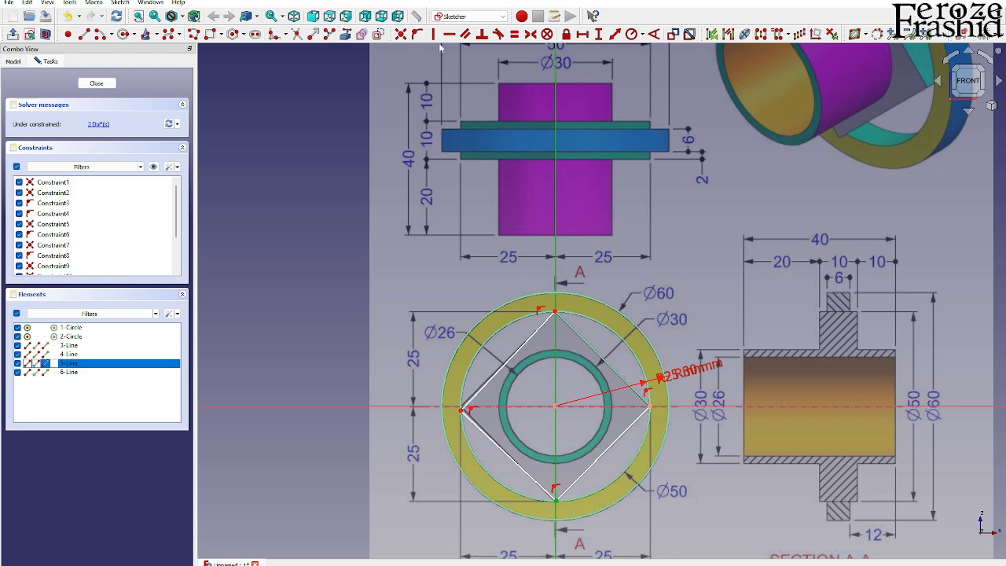
{"action": "left_click", "coordinate": [418, 34]}
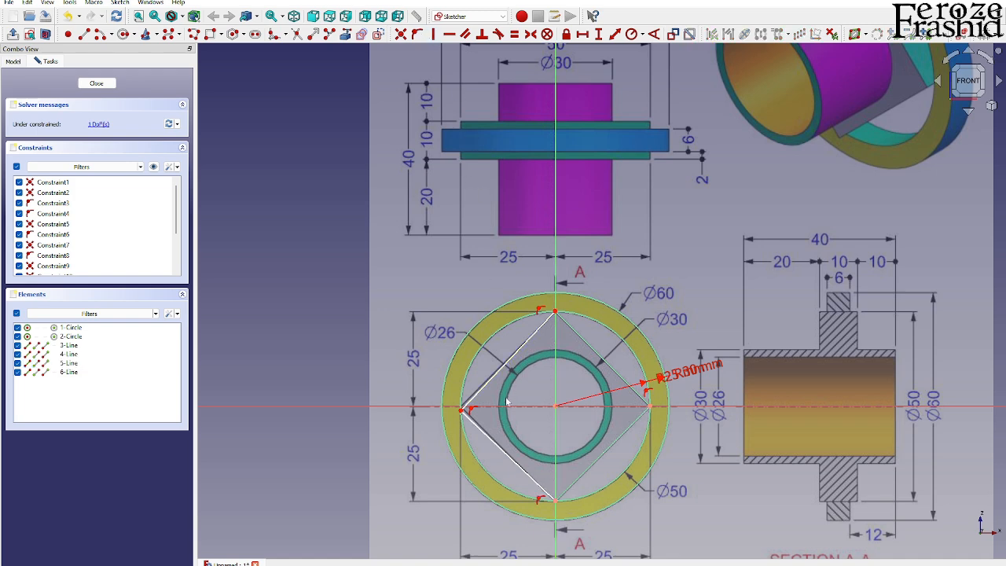
{"action": "left_click", "coordinate": [462, 409]}
{"action": "left_click", "coordinate": [399, 406]}
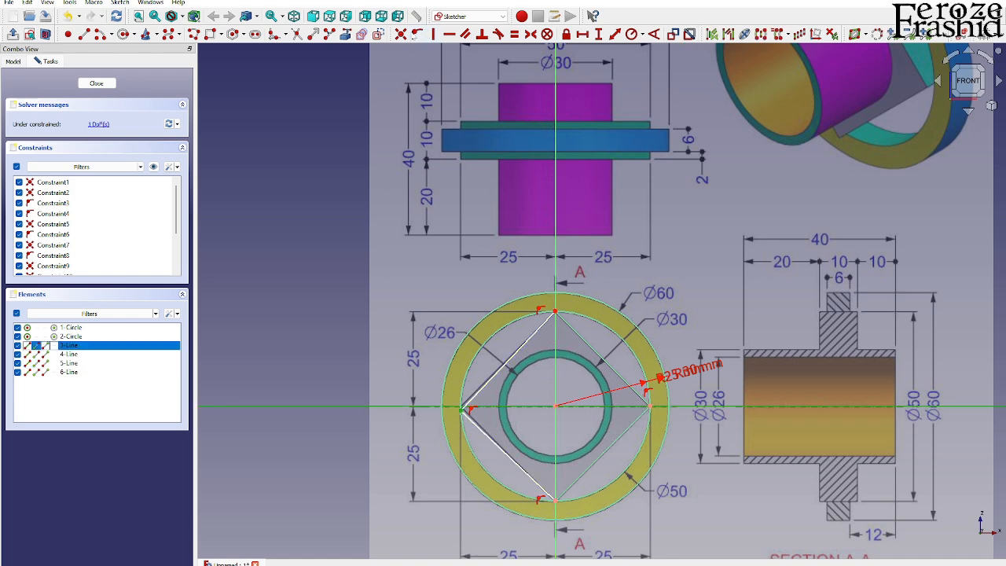
{"action": "left_click", "coordinate": [418, 34]}
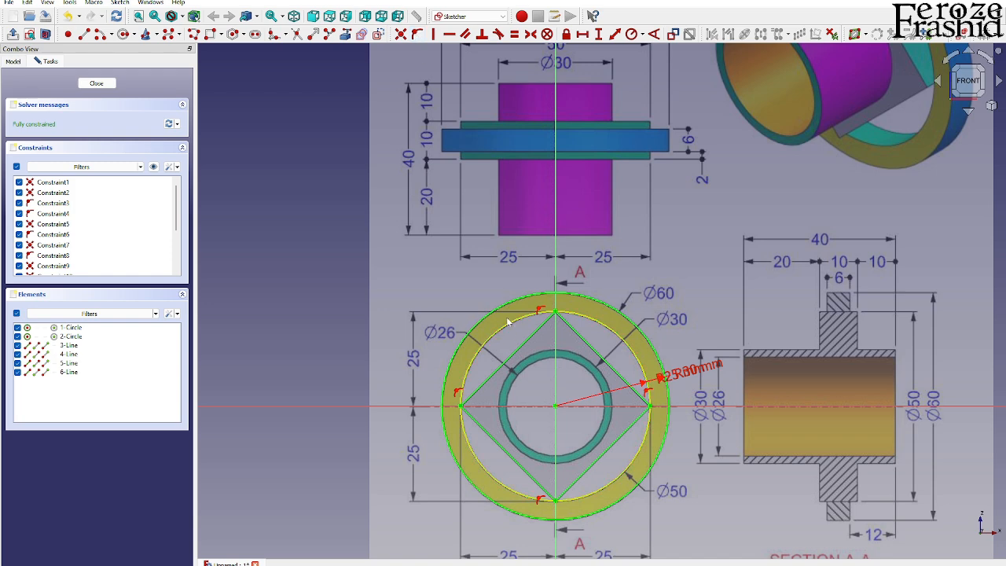
{"action": "left_click", "coordinate": [96, 82]}
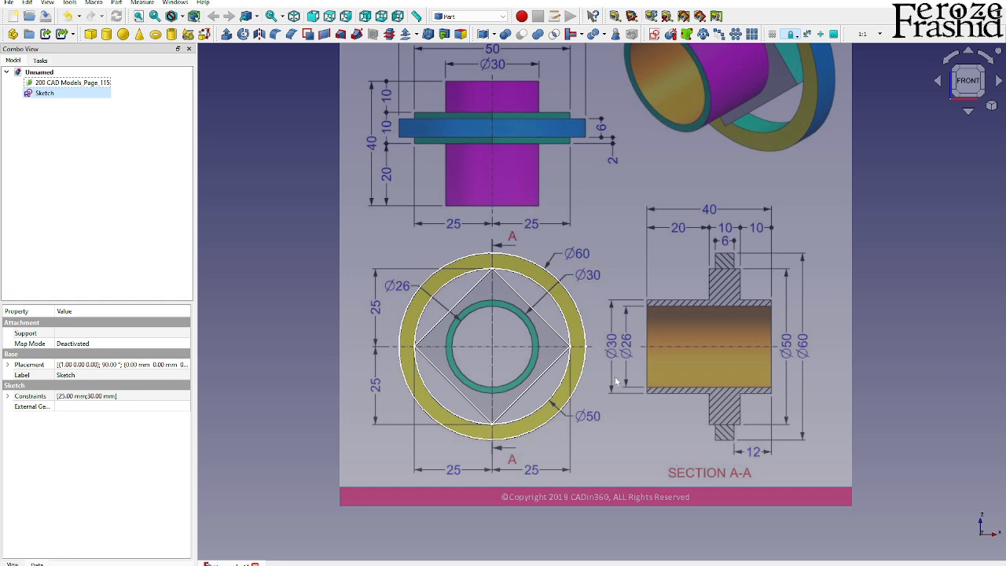
- Extrude the ring and diamond sketch 6 mm symmetrically along its normal as a solid
{"action": "scroll", "coordinate": [635, 422], "scroll_direction": "down", "scroll_amount": 1}
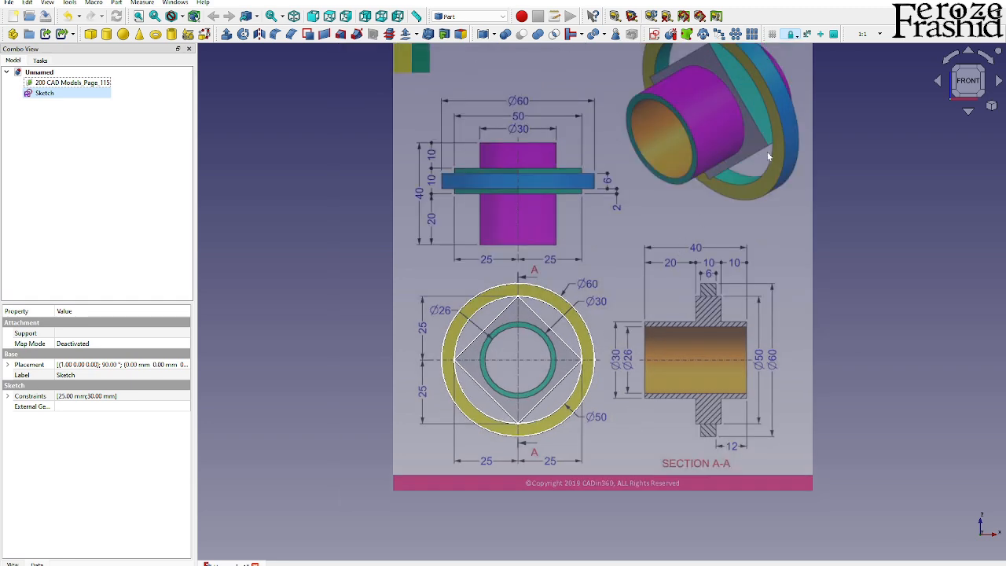
{"action": "middle_click_drag", "start_coordinate": [786, 157], "coordinate": [759, 173]}
{"action": "left_click", "coordinate": [967, 81]}
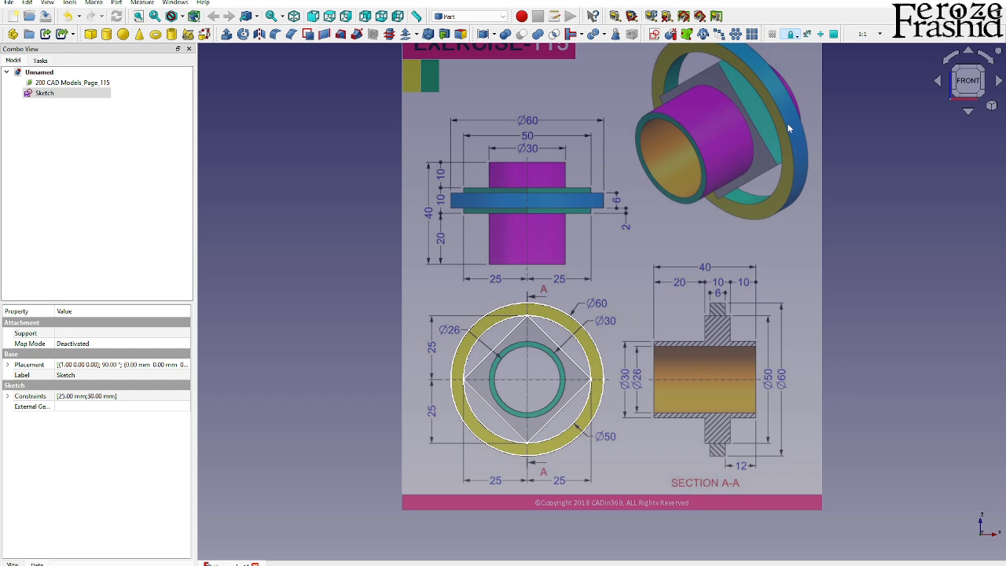
{"action": "left_click", "coordinate": [47, 96]}
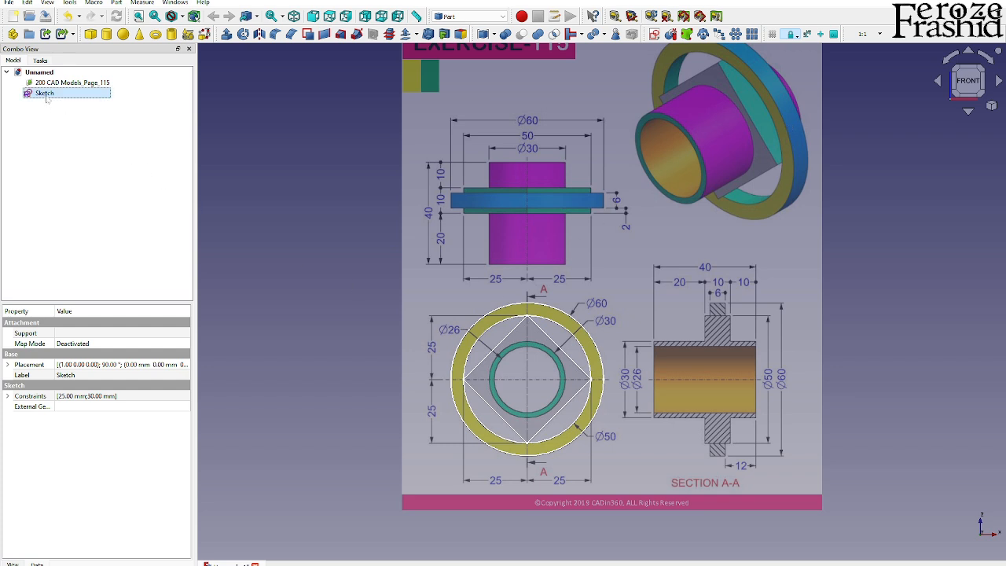
{"action": "left_click", "coordinate": [226, 35]}
{"action": "type", "text": "6"}
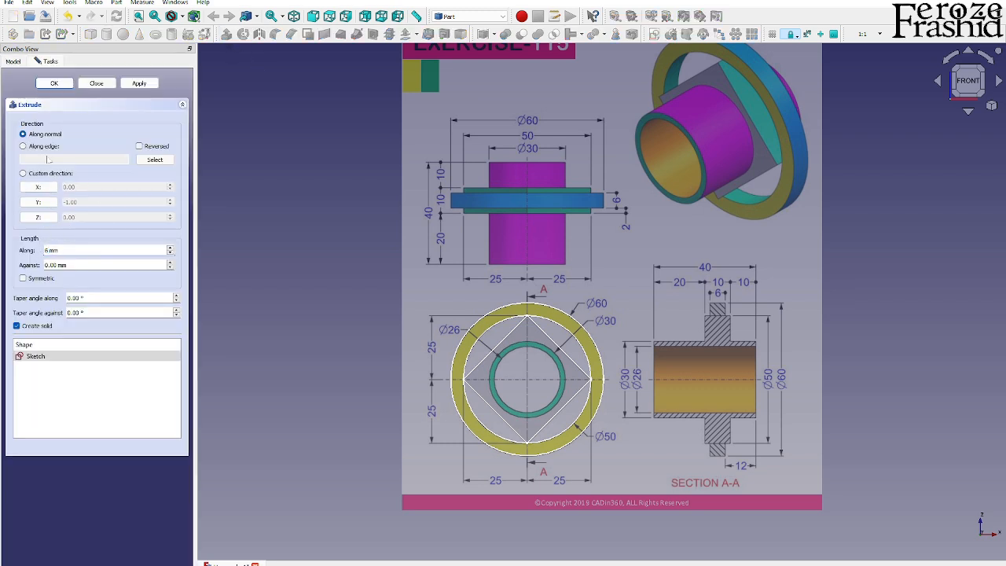
{"action": "left_click", "coordinate": [139, 82]}
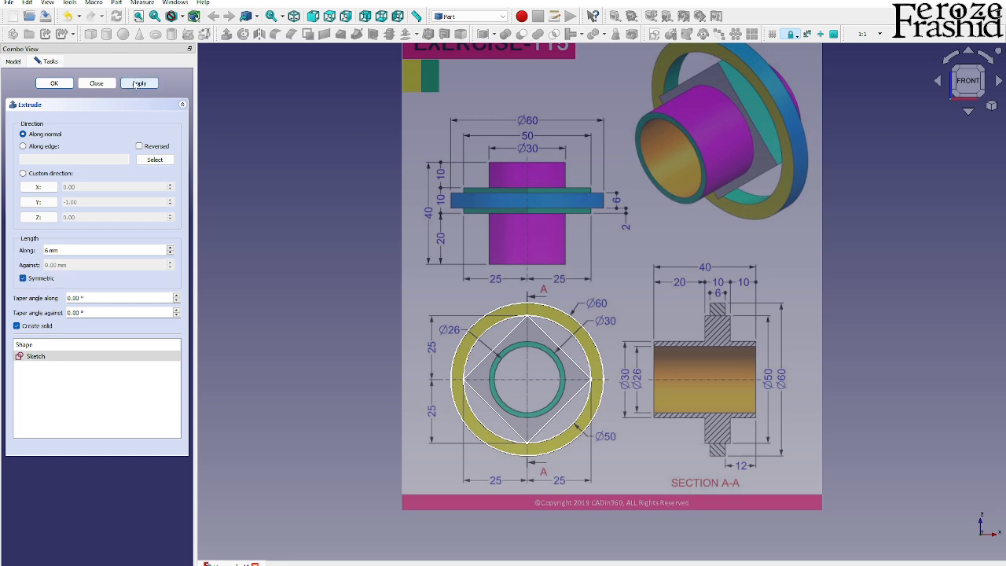
{"action": "left_click", "coordinate": [96, 82]}
{"action": "left_click", "coordinate": [274, 269]}
{"action": "middle_click_drag", "start_coordinate": [562, 395], "coordinate": [555, 372]}
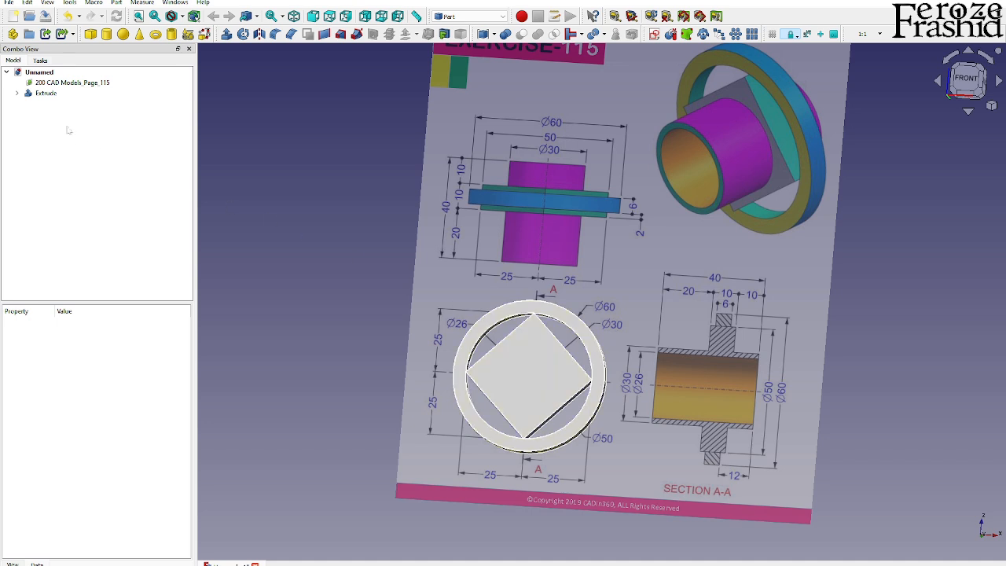
- Duplicate the sketch nested under the extrusion by copying and pasting it
{"action": "left_click", "coordinate": [16, 93]}
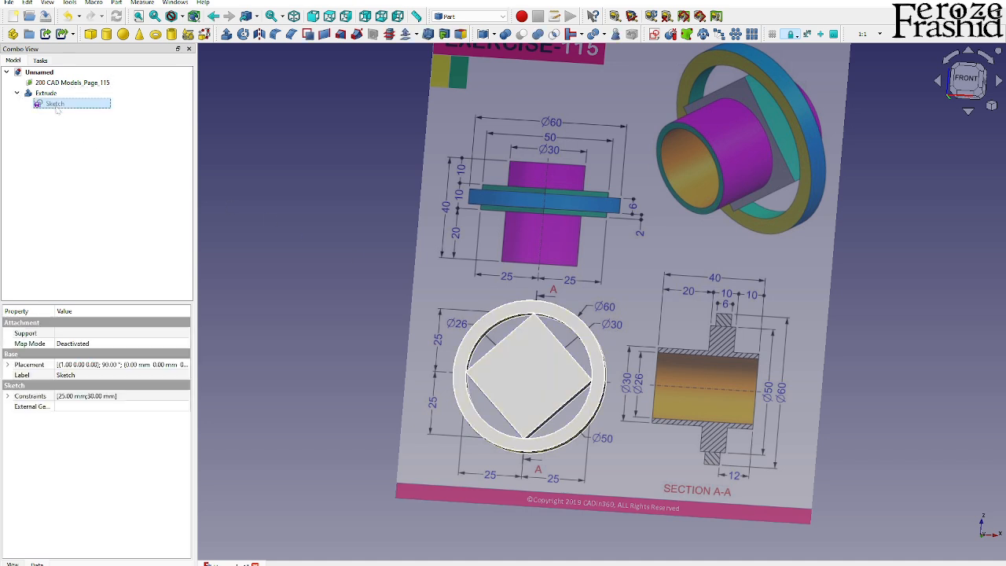
{"action": "key", "text": "ctrl+c"}
{"action": "key", "text": "ctrl+v"}
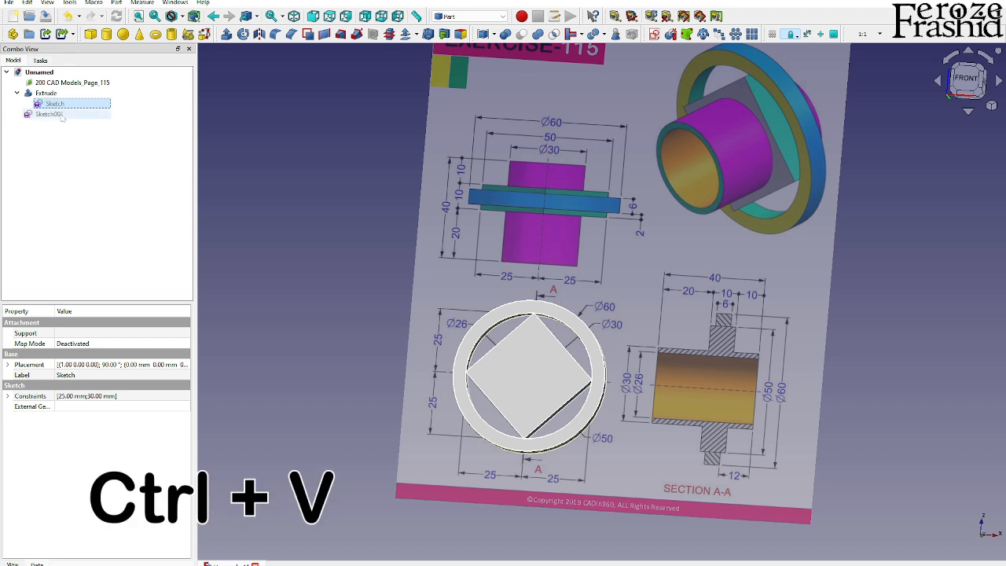
- Open the duplicated sketch and convert its 25 mm and 30 mm radius circles to construction geometry
{"action": "left_click", "coordinate": [55, 116]}
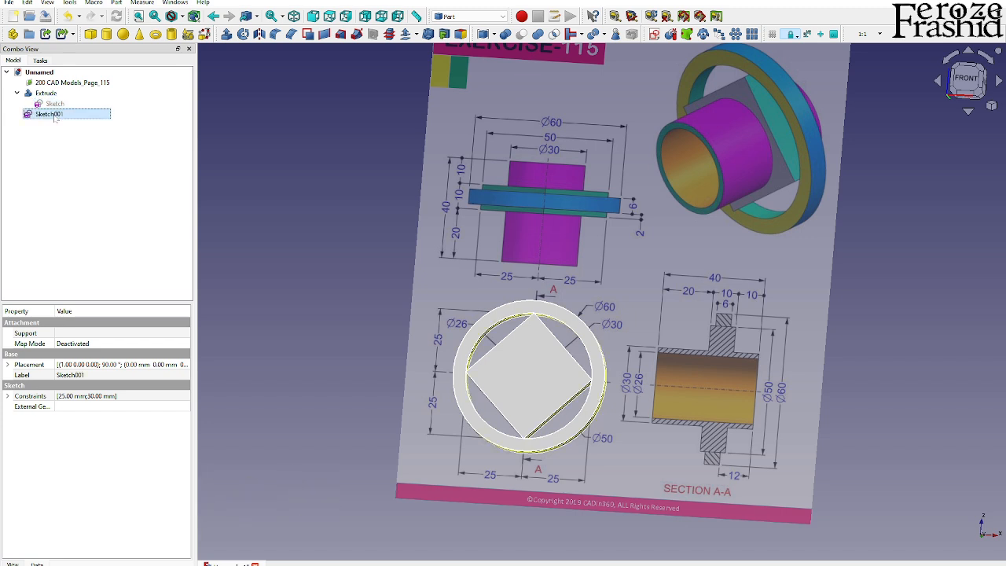
{"action": "double_click", "coordinate": [55, 116]}
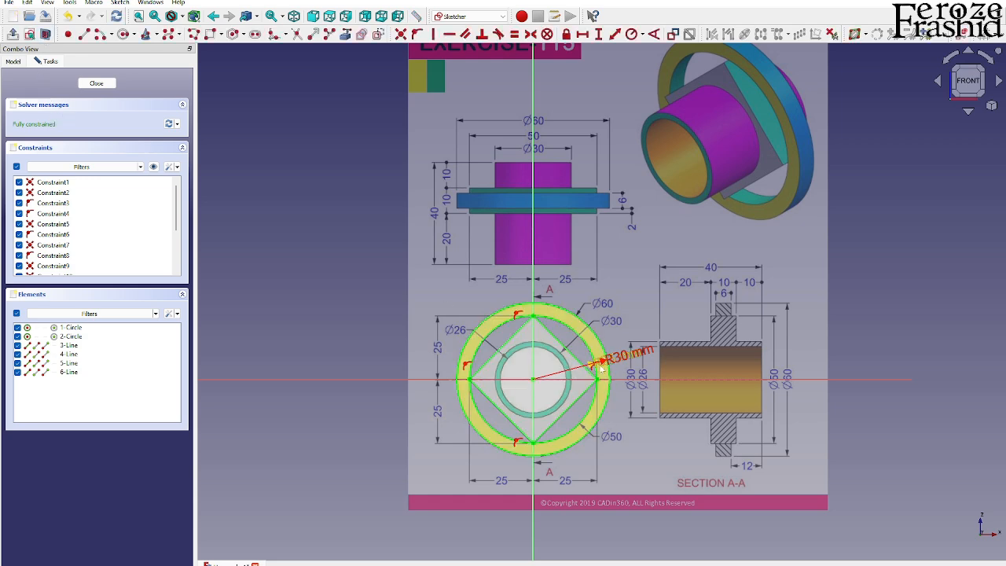
{"action": "scroll", "coordinate": [543, 297], "scroll_direction": "up", "scroll_amount": 3}
{"action": "left_click", "coordinate": [541, 297]}
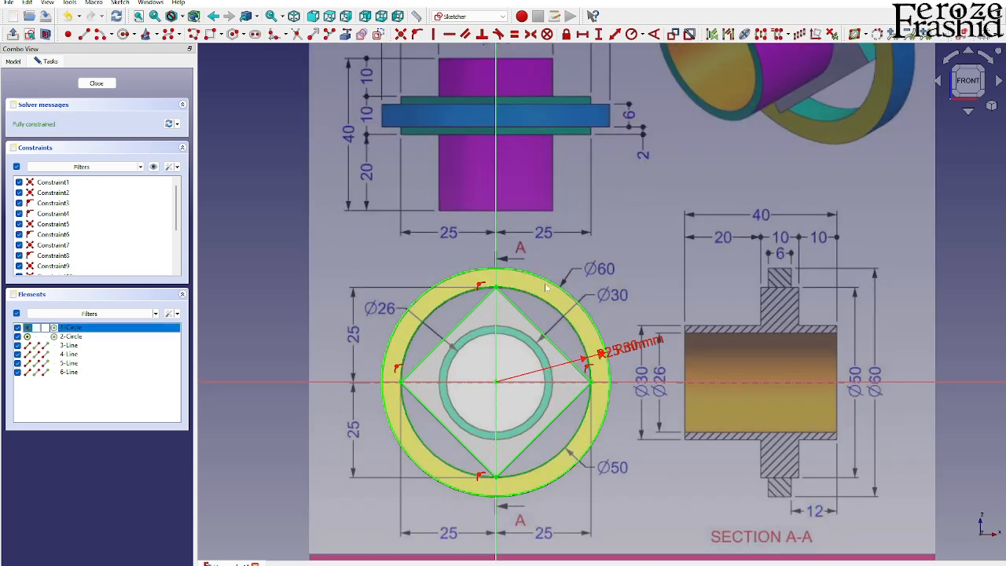
{"action": "left_click", "coordinate": [534, 279]}
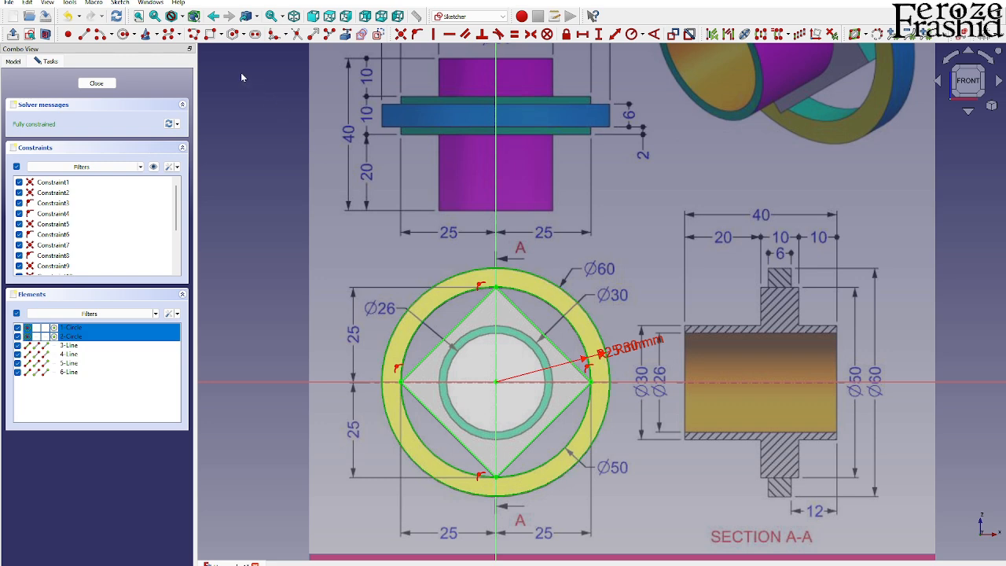
{"action": "left_click", "coordinate": [379, 35]}
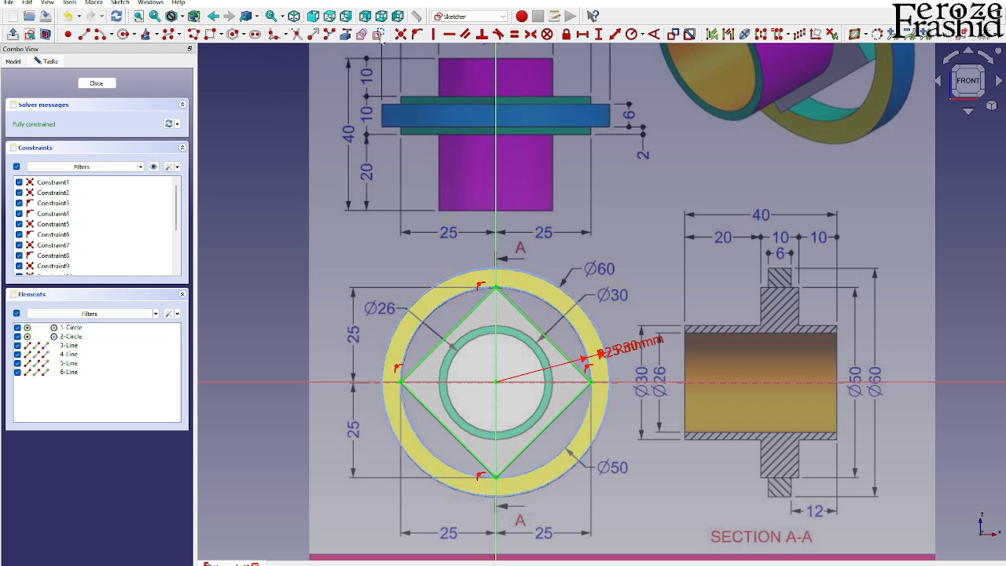
- Delete the outer 30 mm radius circle from the duplicated sketch and close the sketch
{"action": "left_click", "coordinate": [421, 303]}
{"action": "key", "text": "Delete"}
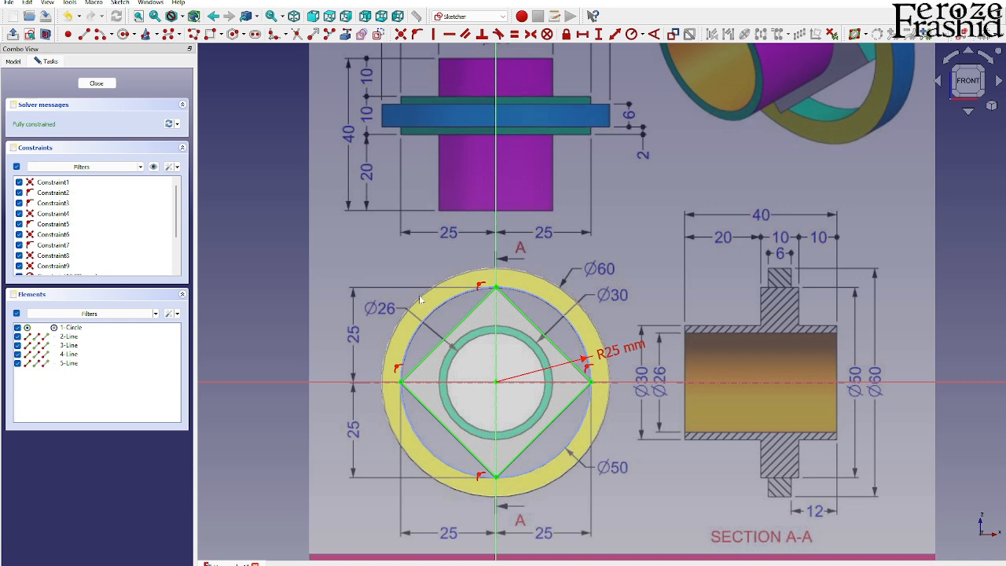
{"action": "left_click", "coordinate": [97, 84]}
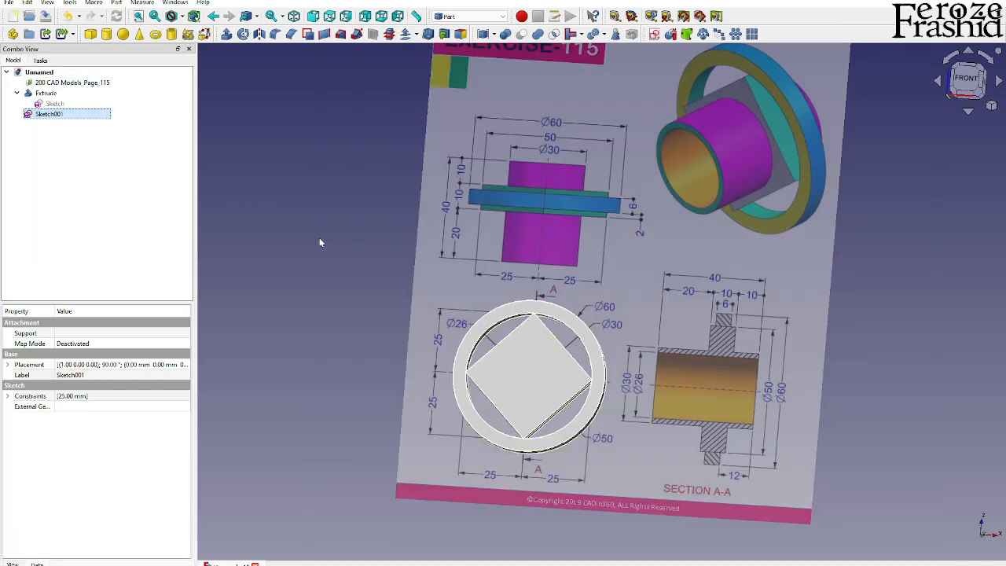
- Extrude the duplicated diamond sketch 10 mm symmetrically along its normal as a solid
{"action": "left_click", "coordinate": [227, 35]}
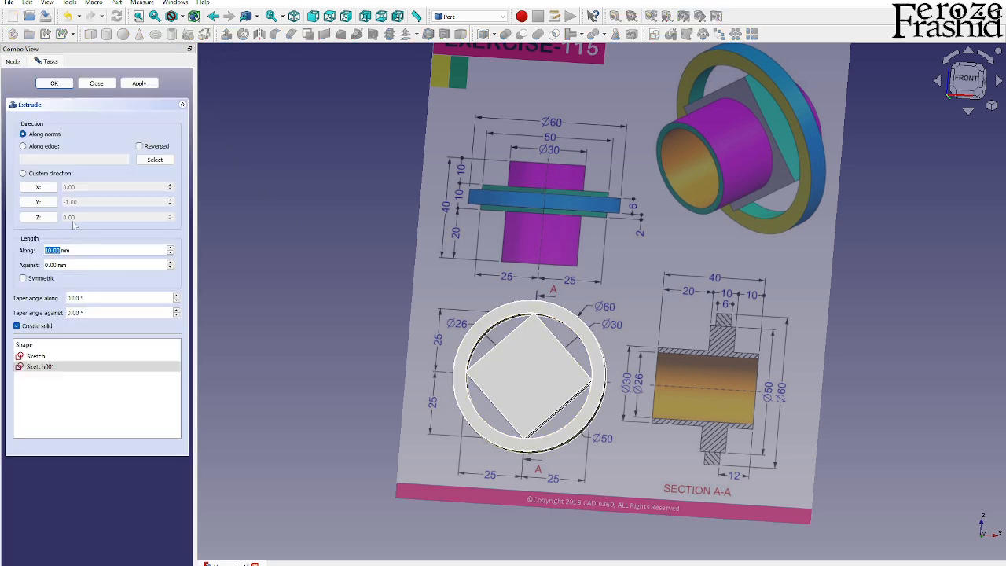
{"action": "type", "text": "6"}
{"action": "left_click", "coordinate": [139, 84]}
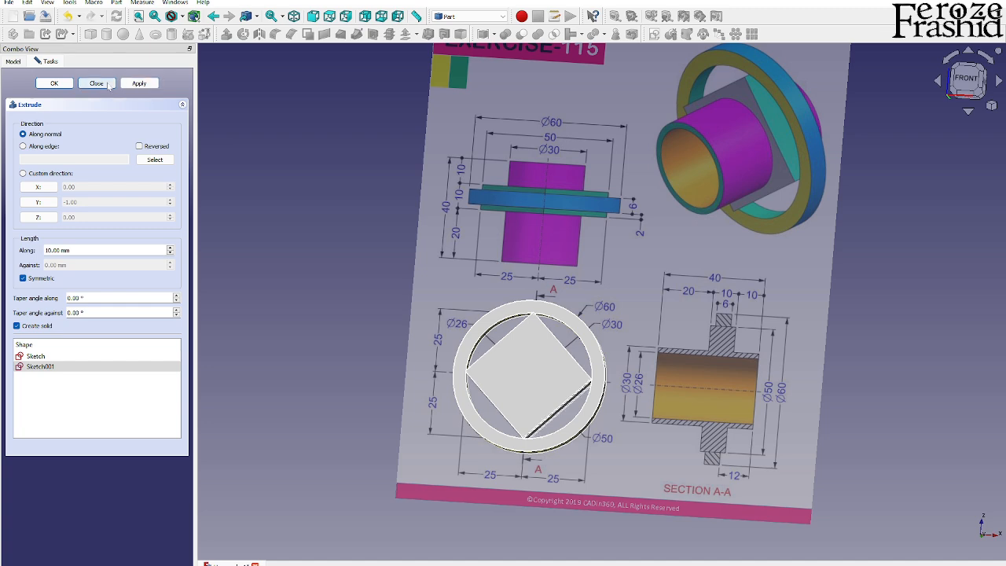
{"action": "left_click", "coordinate": [95, 83]}
{"action": "left_click", "coordinate": [348, 226]}
{"action": "mouse_move", "coordinate": [636, 303]}
{"action": "middle_mouse_down"}
{"action": "mouse_move", "coordinate": [480, 241]}
{"action": "mouse_move", "coordinate": [456, 299]}
{"action": "mouse_move", "coordinate": [492, 370]}
{"action": "mouse_move", "coordinate": [511, 384]}
{"action": "mouse_move", "coordinate": [526, 373]}
{"action": "mouse_move", "coordinate": [575, 236]}
{"action": "mouse_move", "coordinate": [585, 242]}
{"action": "middle_mouse_up"}
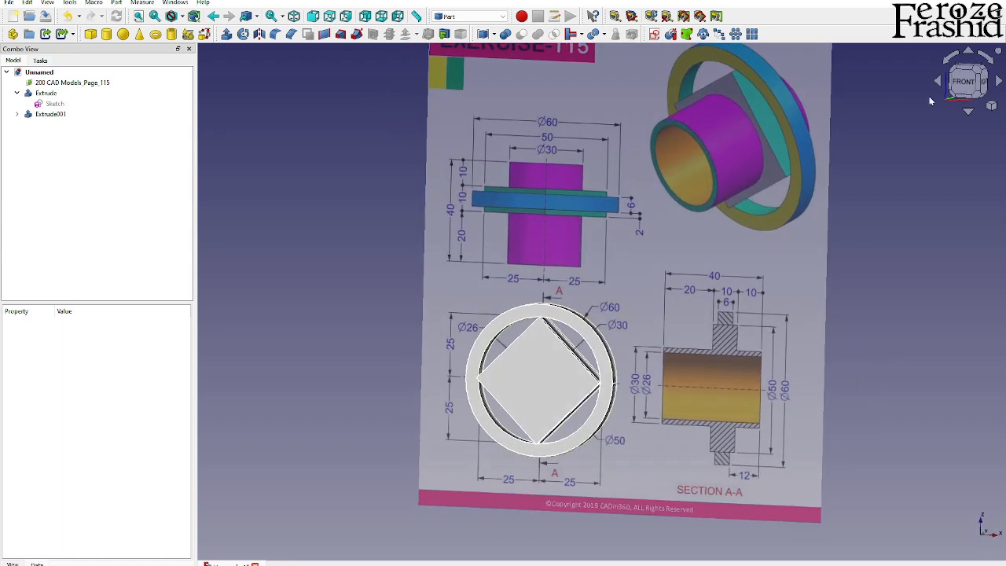
- Open the original sketch, convert the diamond's four lines to construction geometry and close the sketch
{"action": "double_click", "coordinate": [54, 104]}
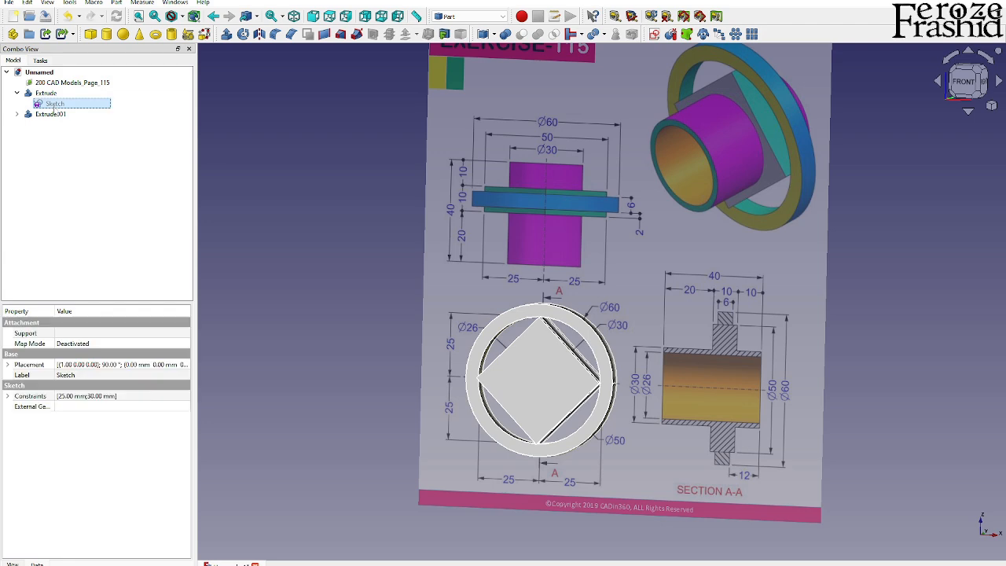
{"action": "scroll", "coordinate": [574, 380], "scroll_direction": "up", "scroll_amount": 2}
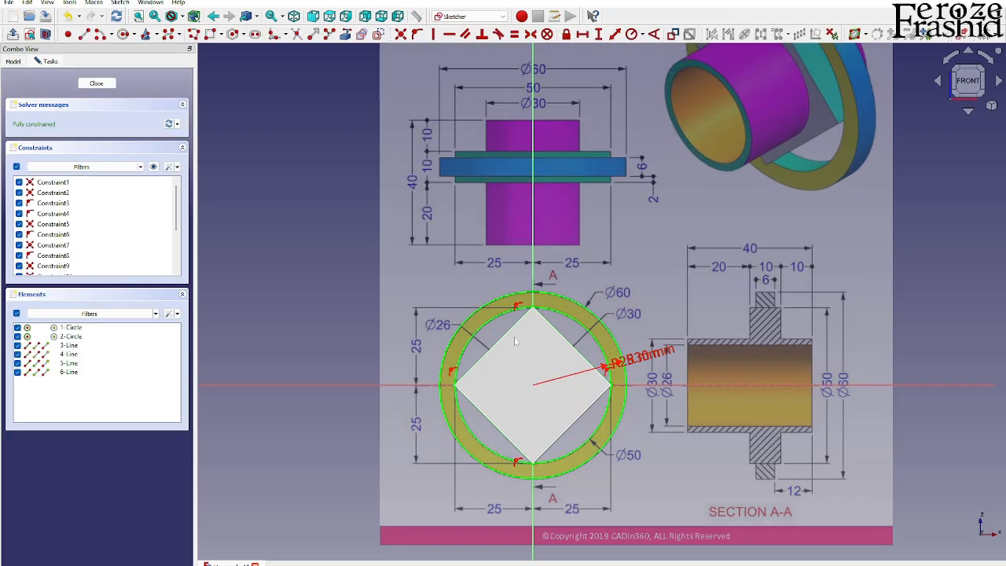
{"action": "left_click", "coordinate": [495, 346]}
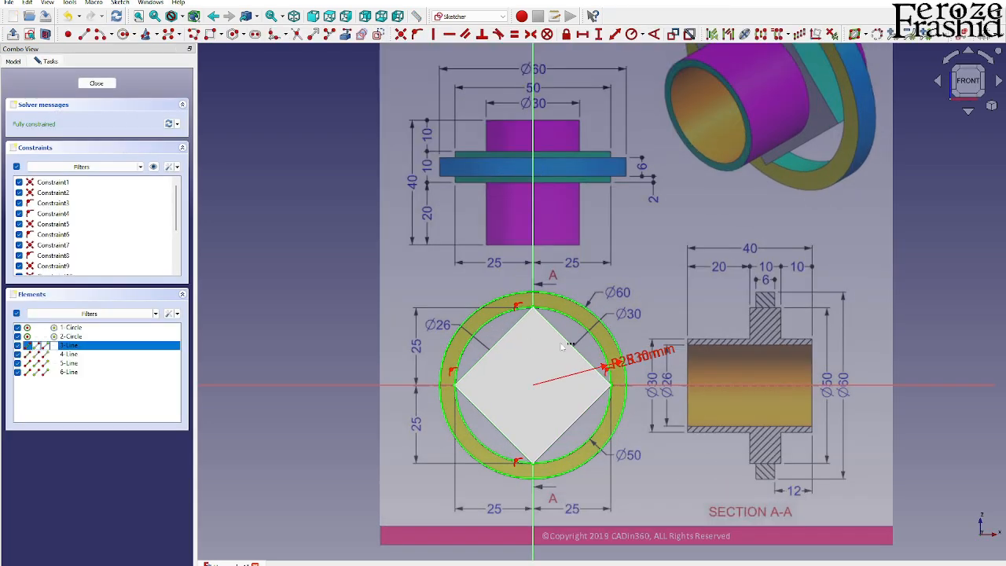
{"action": "left_click", "coordinate": [581, 358]}
{"action": "left_click", "coordinate": [579, 413]}
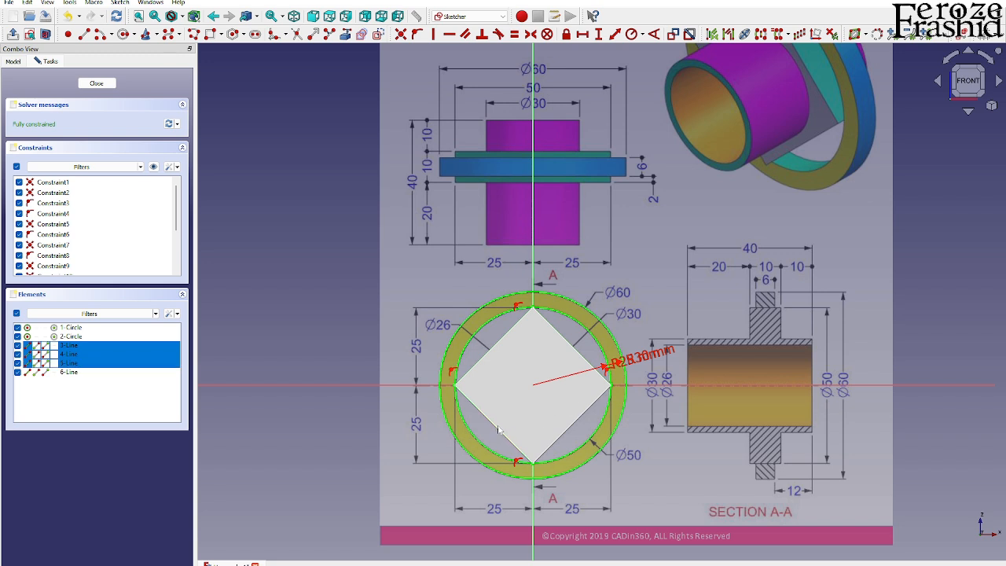
{"action": "left_click", "coordinate": [491, 419]}
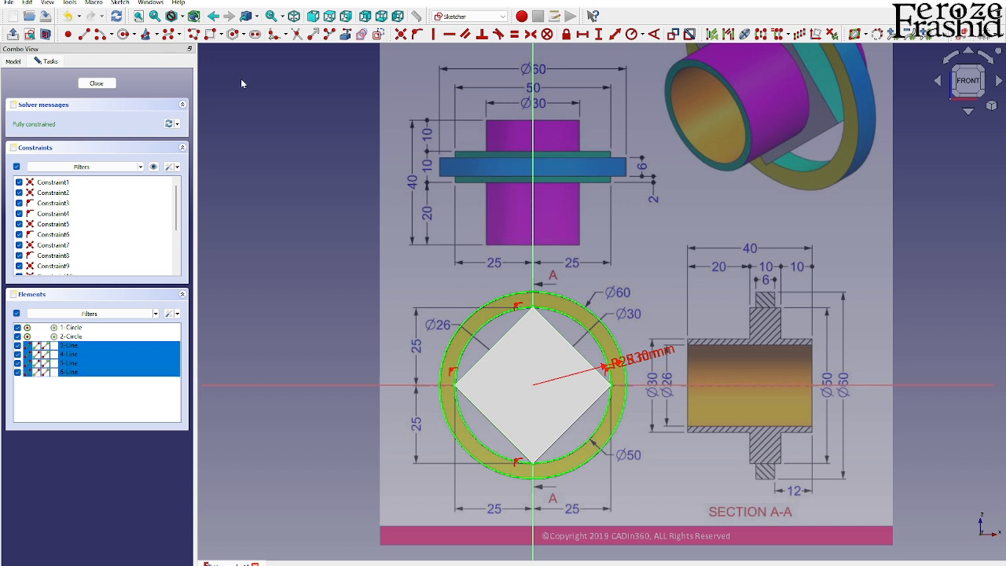
{"action": "left_click", "coordinate": [378, 34]}
{"action": "left_click", "coordinate": [106, 82]}
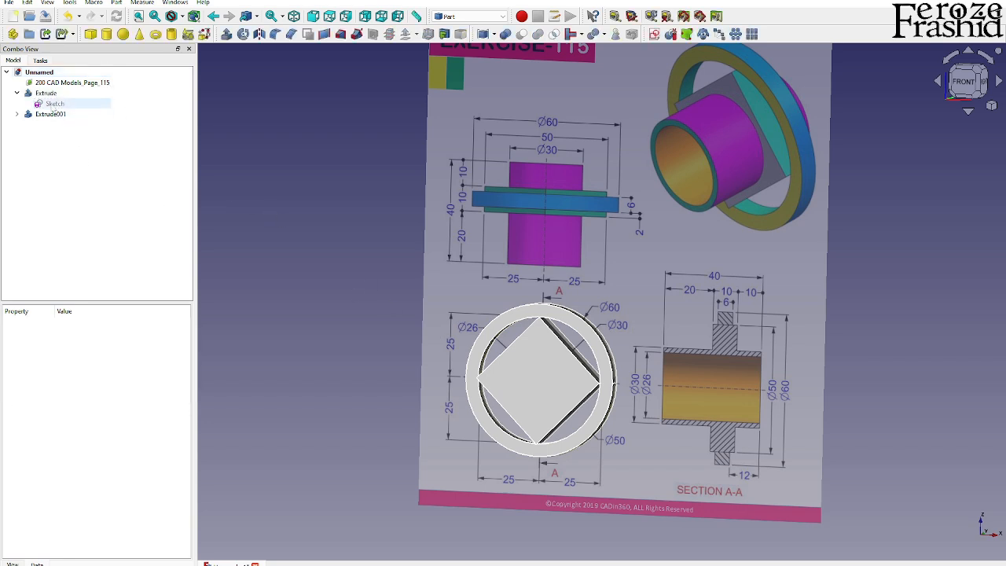
- Toggle the diamond extrusion's visibility to check the ring on its own
{"action": "left_click", "coordinate": [45, 93]}
{"action": "left_click", "coordinate": [52, 114]}
{"action": "left_click", "coordinate": [57, 123]}
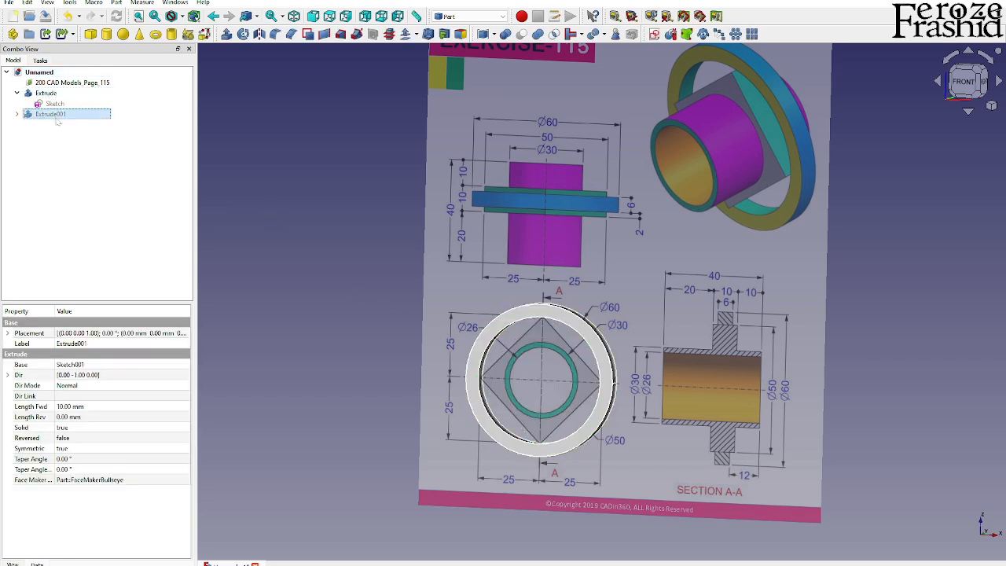
{"action": "left_click", "coordinate": [52, 114]}
- Rename the ring extrusion as CircularBend
{"action": "left_click", "coordinate": [52, 93]}
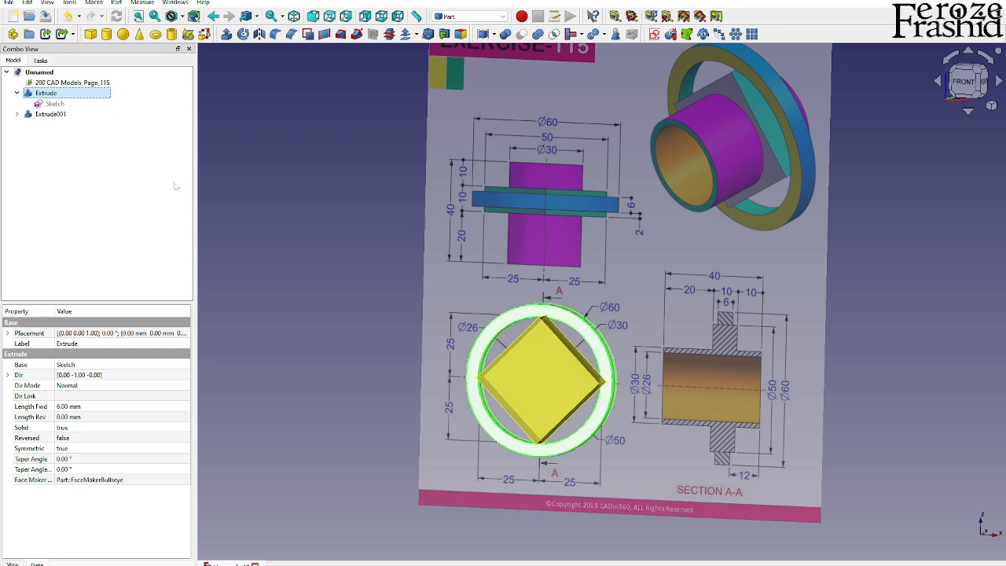
{"action": "left_click", "coordinate": [104, 137]}
{"action": "left_click", "coordinate": [106, 93]}
{"action": "left_click", "coordinate": [106, 92]}
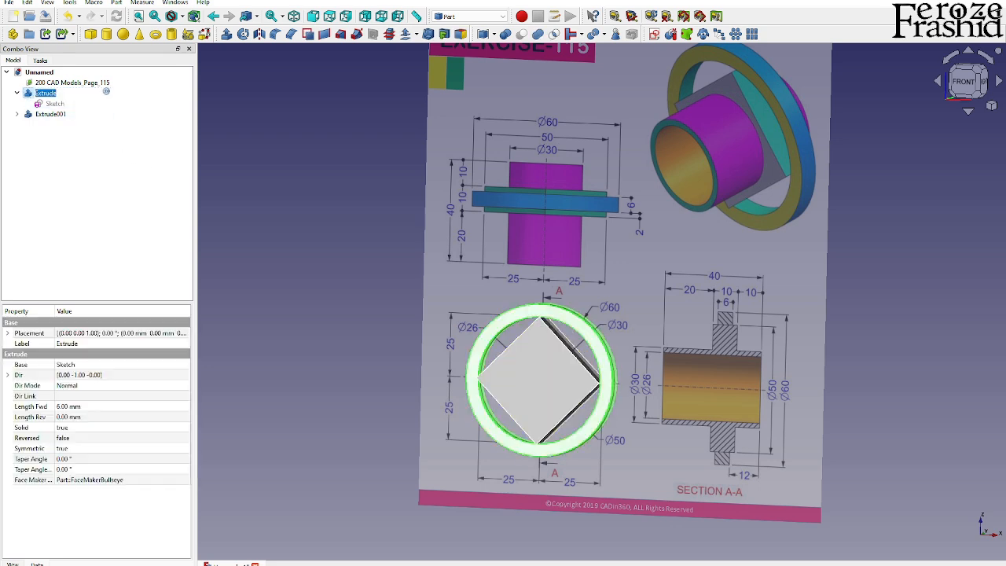
{"action": "type", "text": "CircularBend"}
{"action": "key", "text": "Return"}
- Rename the diamond extrusion as RotatedRectangle
{"action": "left_click", "coordinate": [106, 114]}
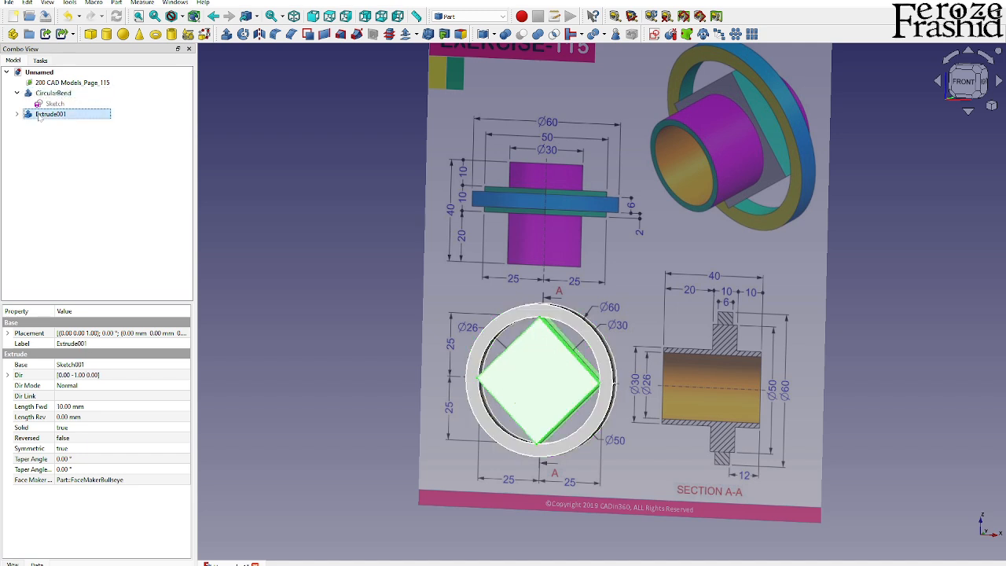
{"action": "left_click", "coordinate": [106, 113]}
{"action": "type", "text": "Rectangle"}
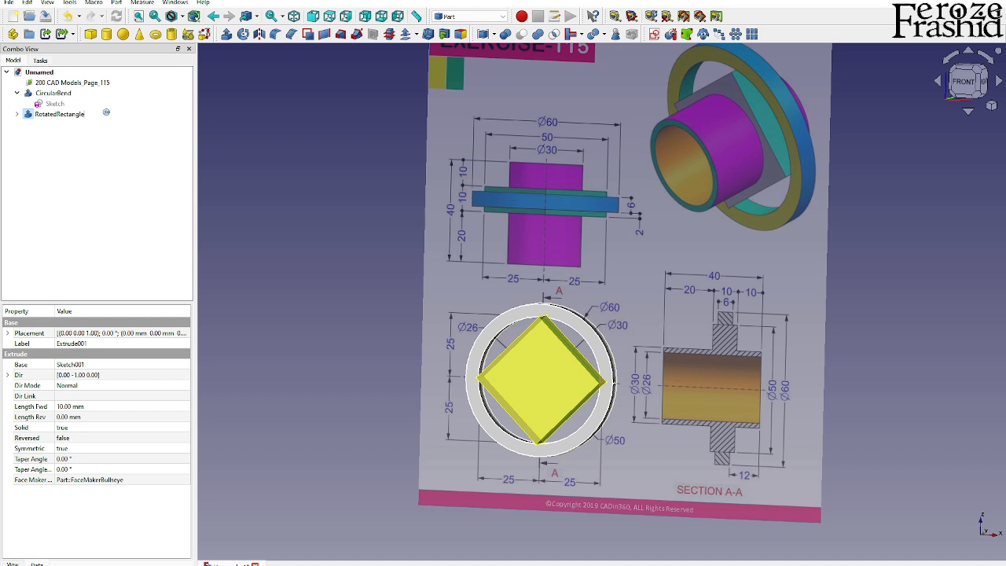
{"action": "left_click", "coordinate": [41, 116]}
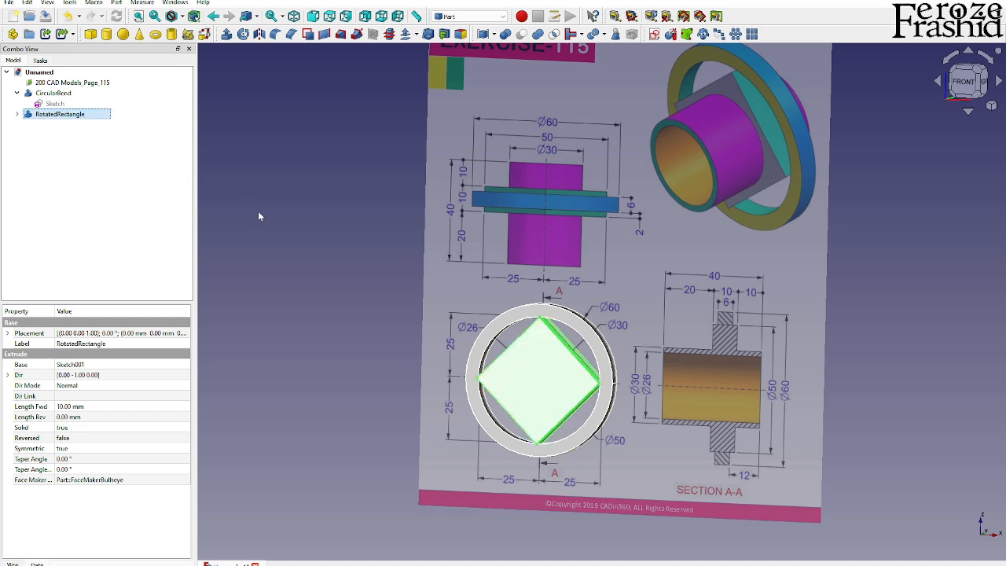
{"action": "left_click", "coordinate": [311, 224]}
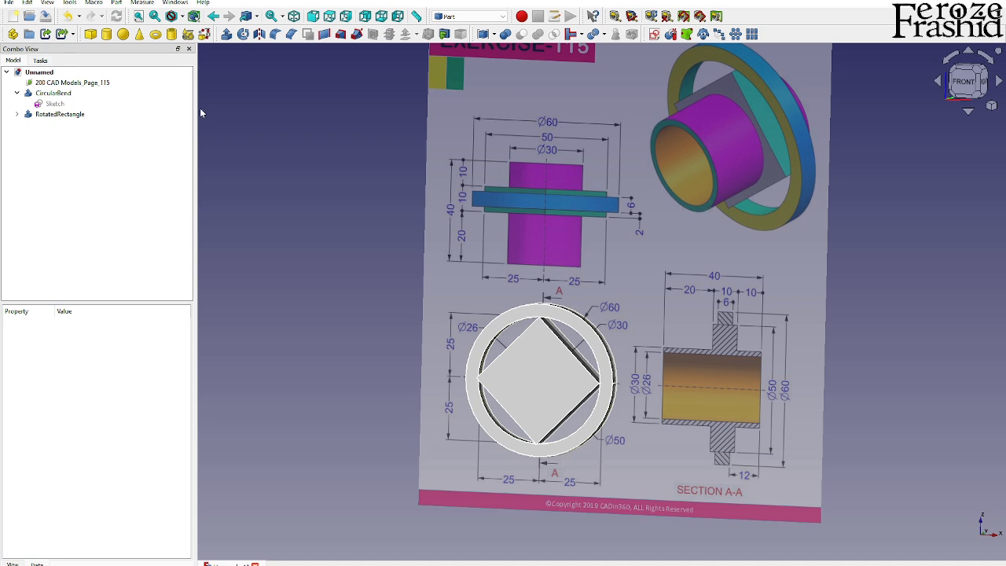
- Create a tube with a 15 mm outer radius, 13 mm inner radius and 40 mm height
{"action": "left_click", "coordinate": [171, 34]}
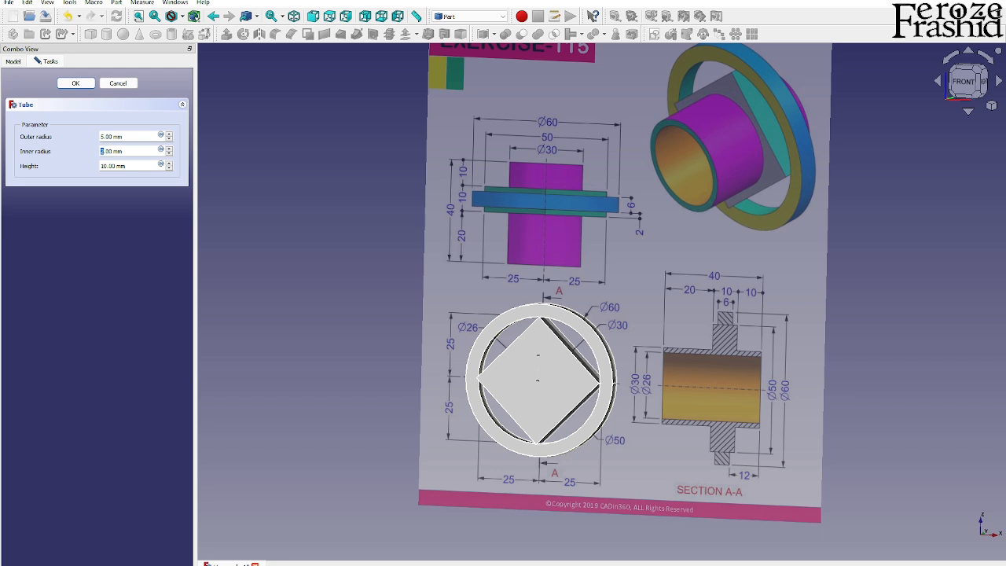
{"action": "type", "text": "13"}
{"action": "key", "text": "shift+Tab"}
{"action": "key", "text": "Tab"}
{"action": "key", "text": "Tab"}
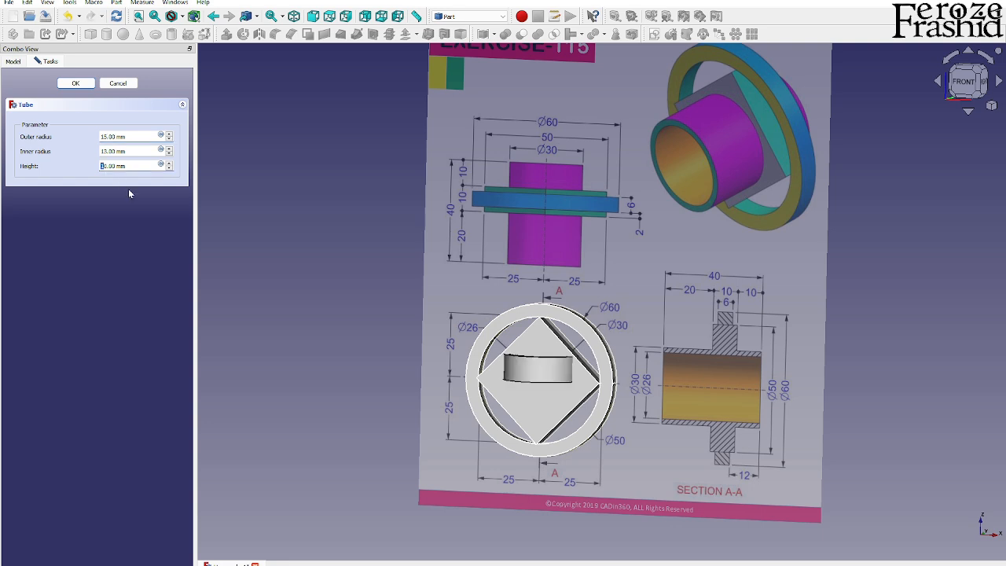
{"action": "type", "text": "4"}
{"action": "key", "text": "Return"}
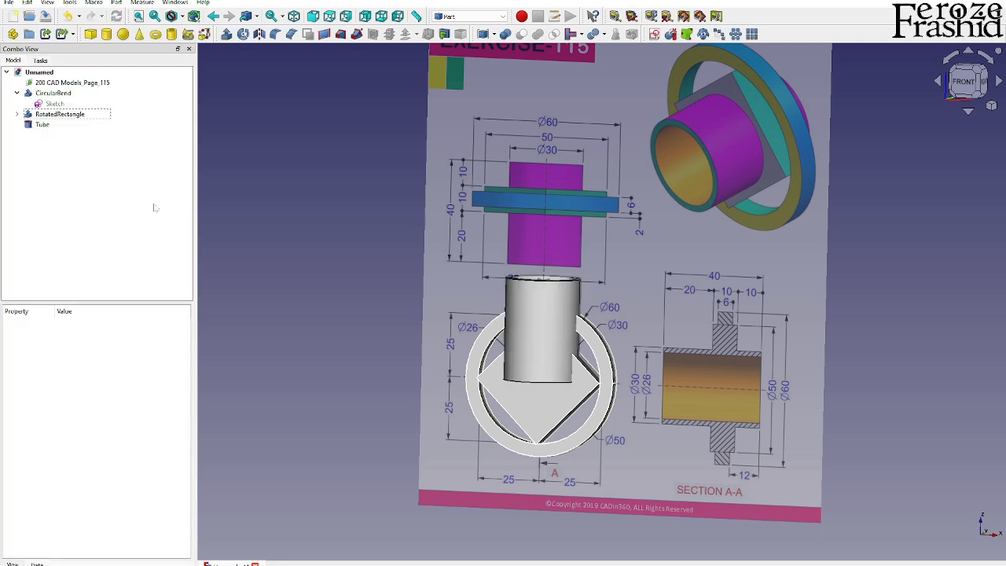
- Transform the tube by rotating it 90° about the X axis so it projects forward from the square plate
{"action": "left_click", "coordinate": [41, 125]}
{"action": "right_click", "coordinate": [48, 123]}
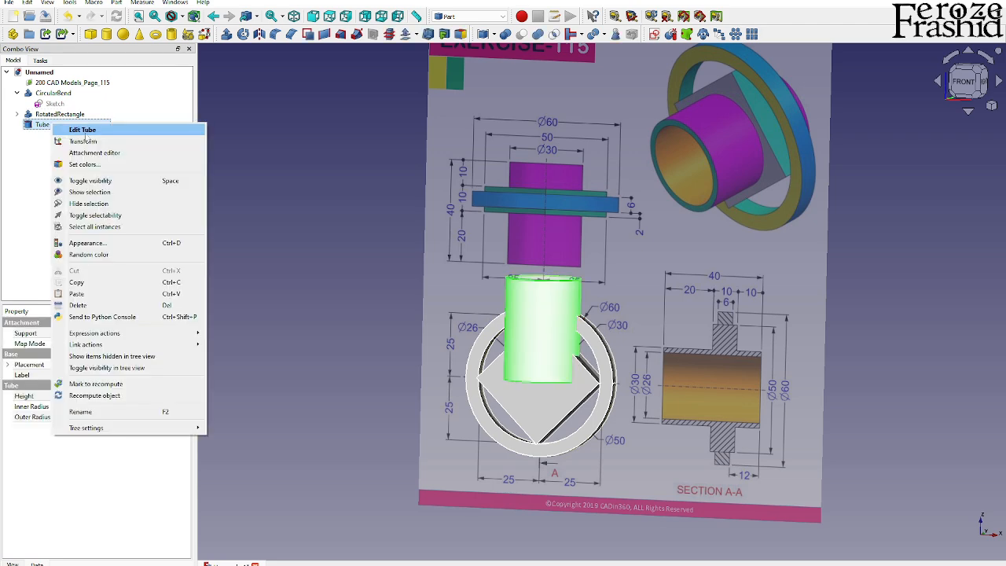
{"action": "left_click", "coordinate": [89, 142]}
{"action": "middle_click_drag", "start_coordinate": [656, 299], "coordinate": [498, 370]}
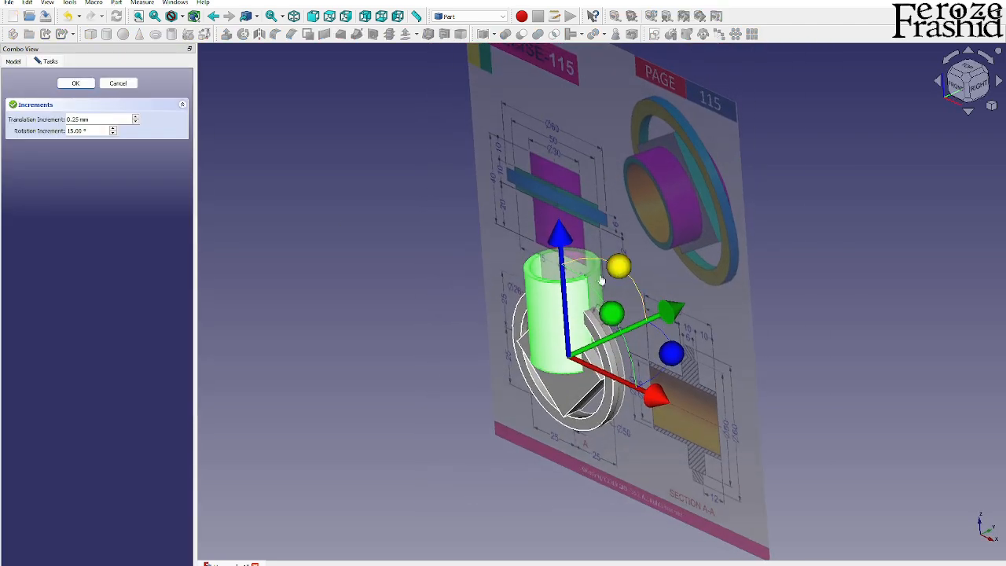
{"action": "left_click_drag", "start_coordinate": [619, 269], "coordinate": [536, 314]}
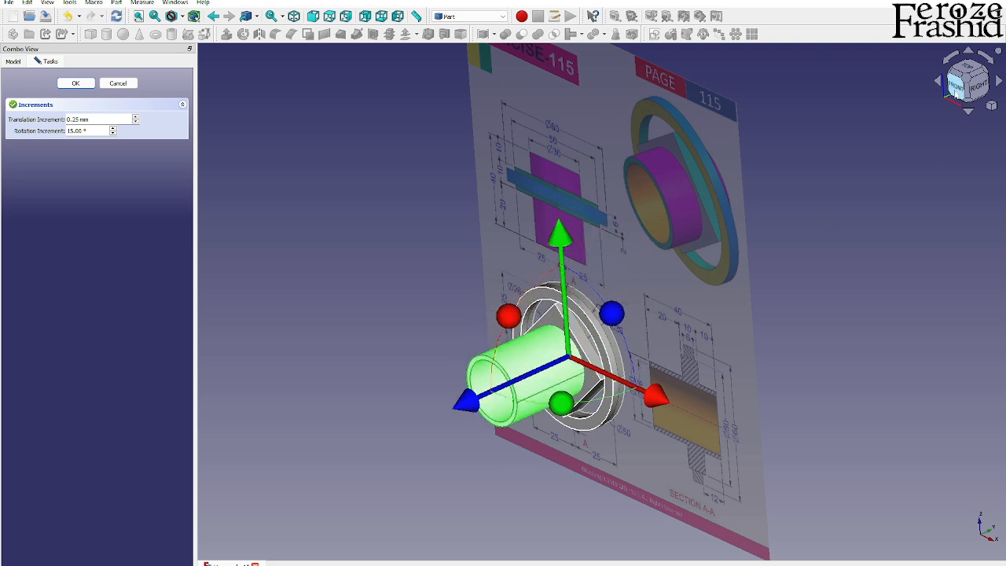
{"action": "left_click", "coordinate": [954, 85]}
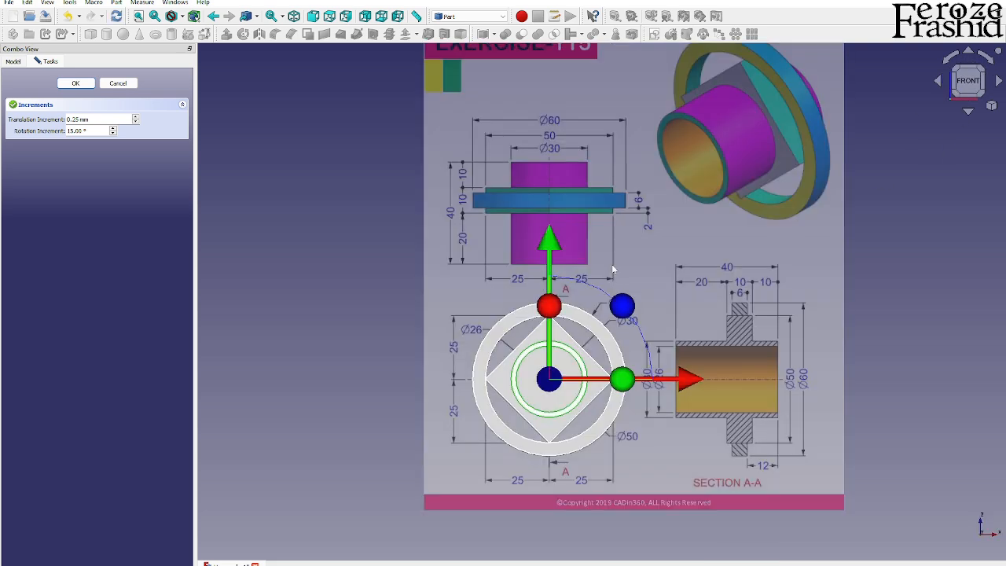
{"action": "mouse_move", "coordinate": [648, 242]}
{"action": "middle_mouse_down"}
{"action": "mouse_move", "coordinate": [578, 255]}
{"action": "mouse_move", "coordinate": [596, 324]}
{"action": "middle_mouse_up"}
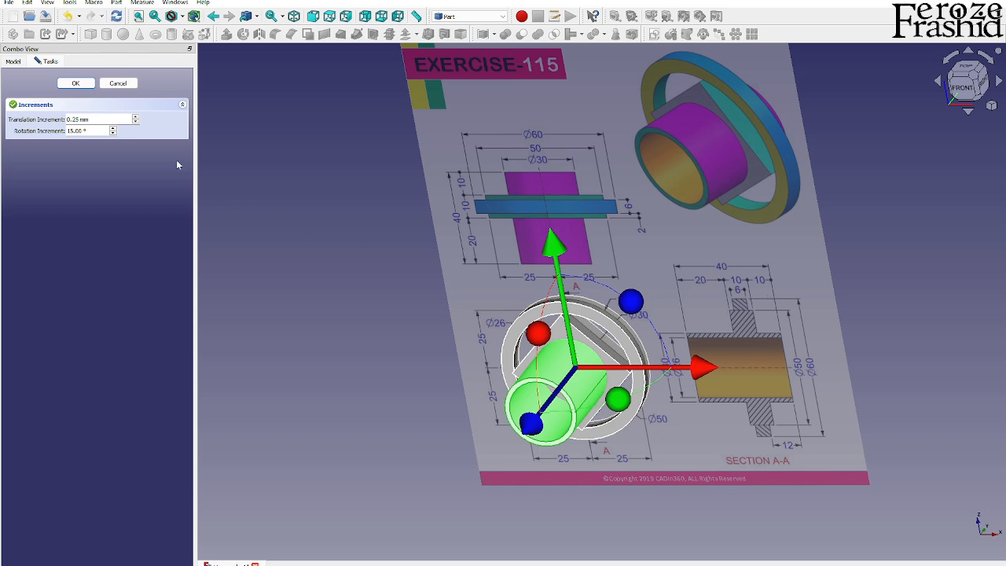
{"action": "left_click", "coordinate": [78, 86]}
- Try positioning the tube at Y = -15 mm through its placement values
{"action": "mouse_move", "coordinate": [770, 396]}
{"action": "middle_mouse_down"}
{"action": "mouse_move", "coordinate": [665, 418]}
{"action": "mouse_move", "coordinate": [589, 417]}
{"action": "mouse_move", "coordinate": [560, 402]}
{"action": "mouse_move", "coordinate": [757, 382]}
{"action": "middle_mouse_up"}
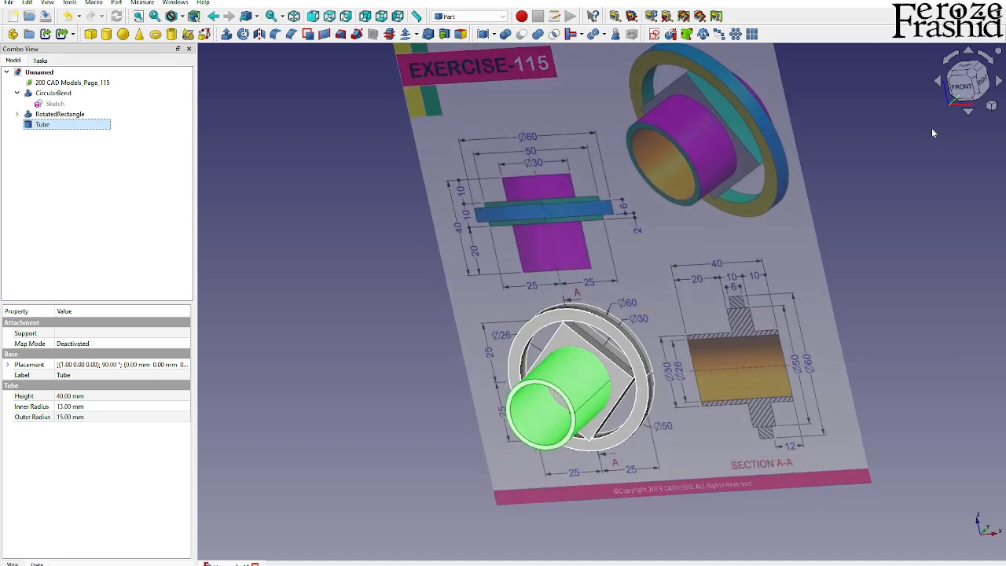
{"action": "left_click", "coordinate": [961, 85]}
{"action": "scroll", "coordinate": [728, 408], "scroll_direction": "up", "scroll_amount": 4}
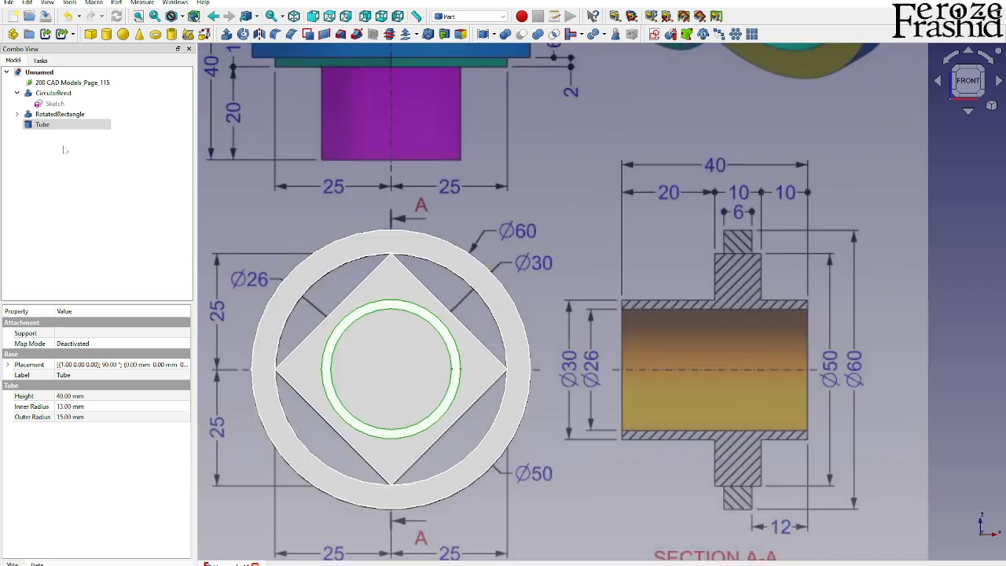
{"action": "middle_click_drag", "start_coordinate": [586, 217], "coordinate": [463, 256]}
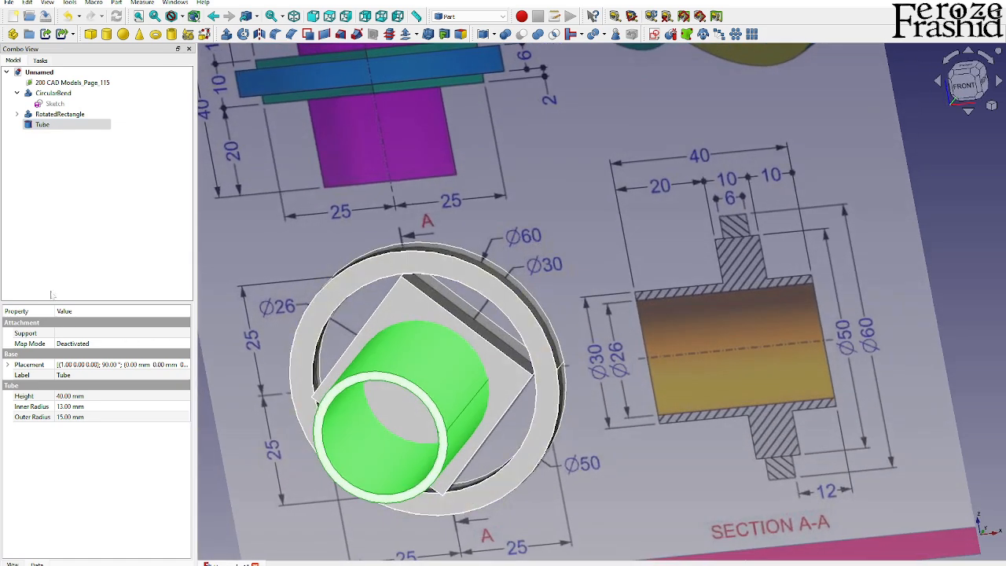
{"action": "left_click", "coordinate": [43, 124]}
{"action": "left_click", "coordinate": [7, 364]}
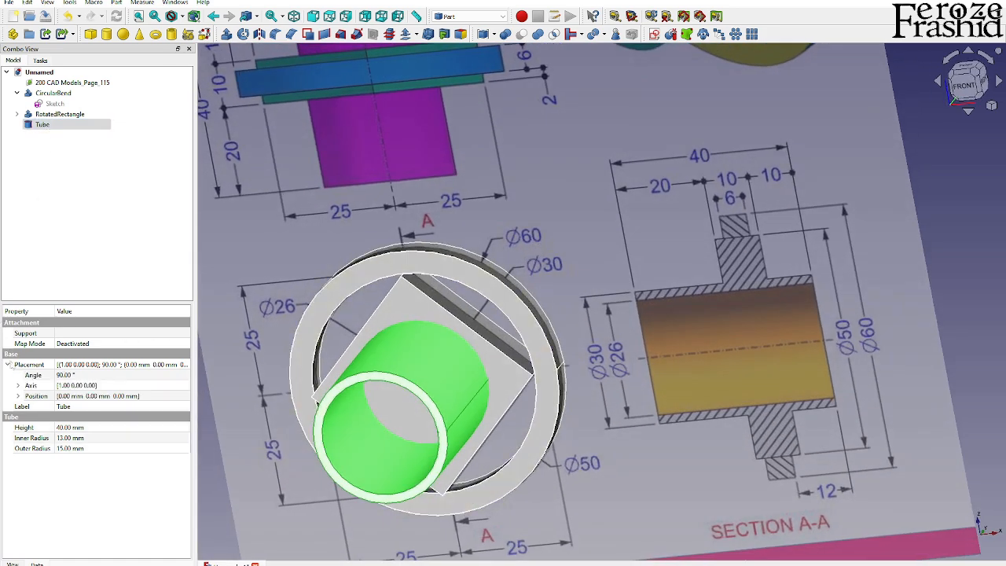
{"action": "left_click", "coordinate": [18, 396]}
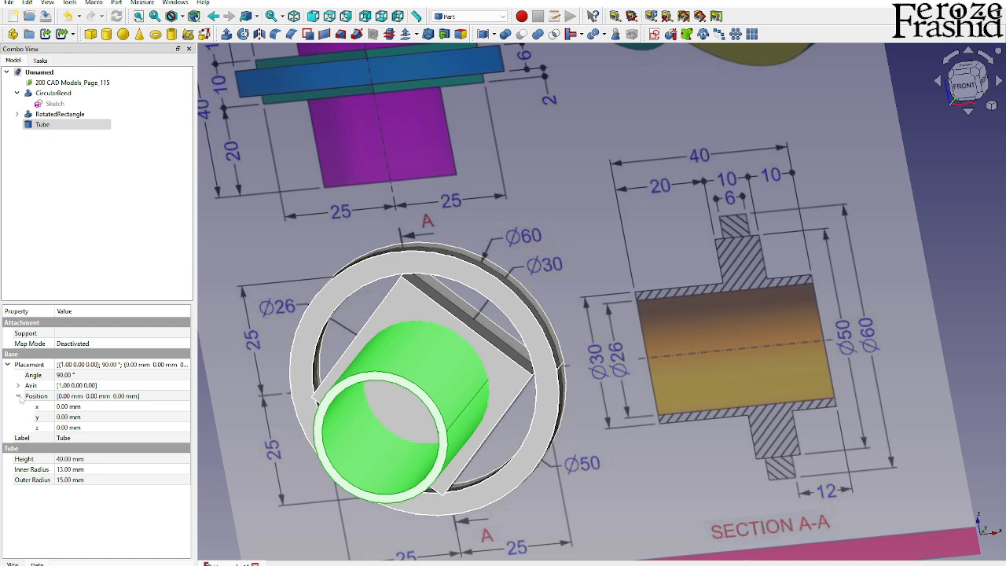
{"action": "left_click", "coordinate": [68, 420]}
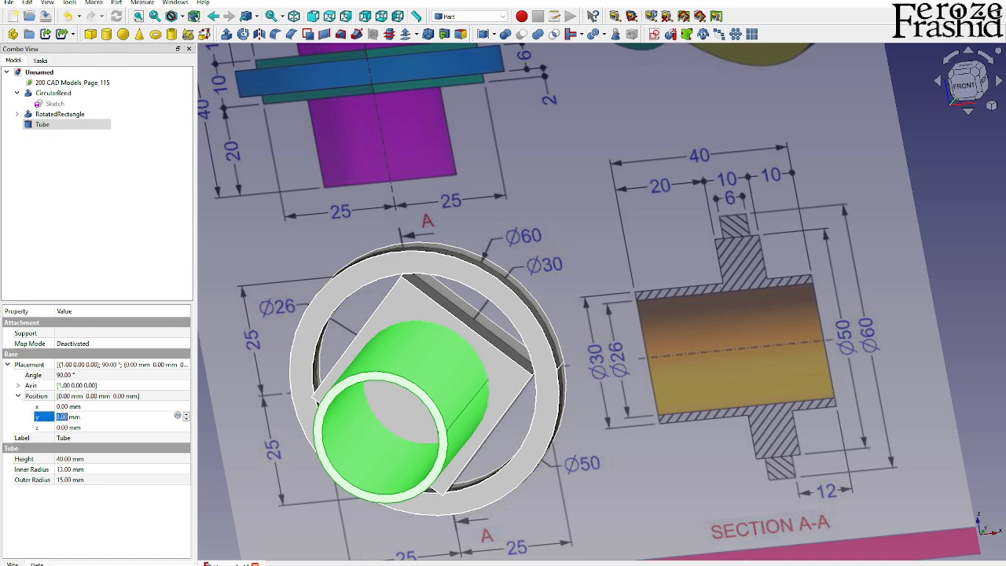
{"action": "type", "text": "-1"}
{"action": "type", "text": "5"}
{"action": "key", "text": "Return"}
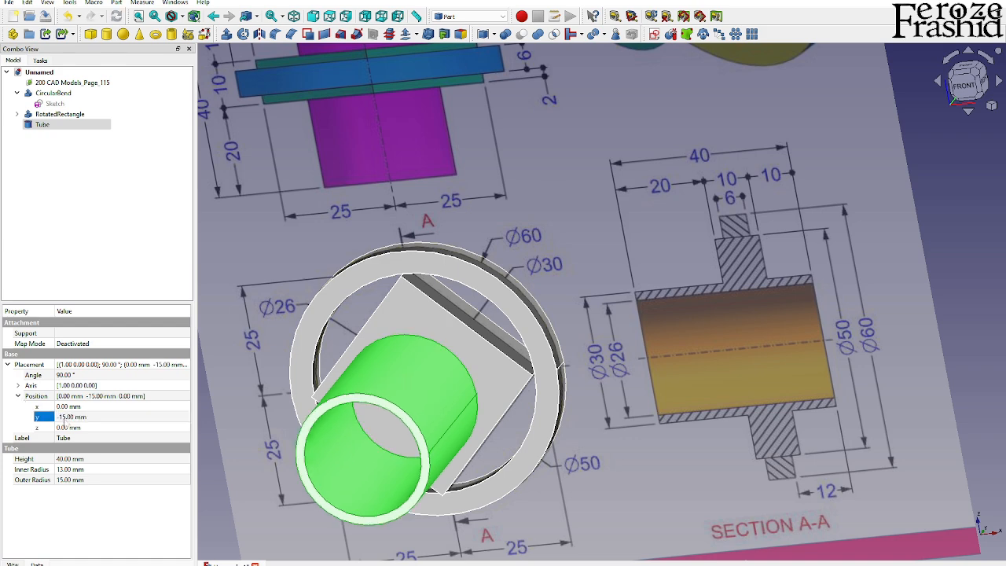
- Set the tube's Y position to 15 mm so it passes through the plate and ring
{"action": "middle_click_drag", "start_coordinate": [689, 344], "coordinate": [555, 398]}
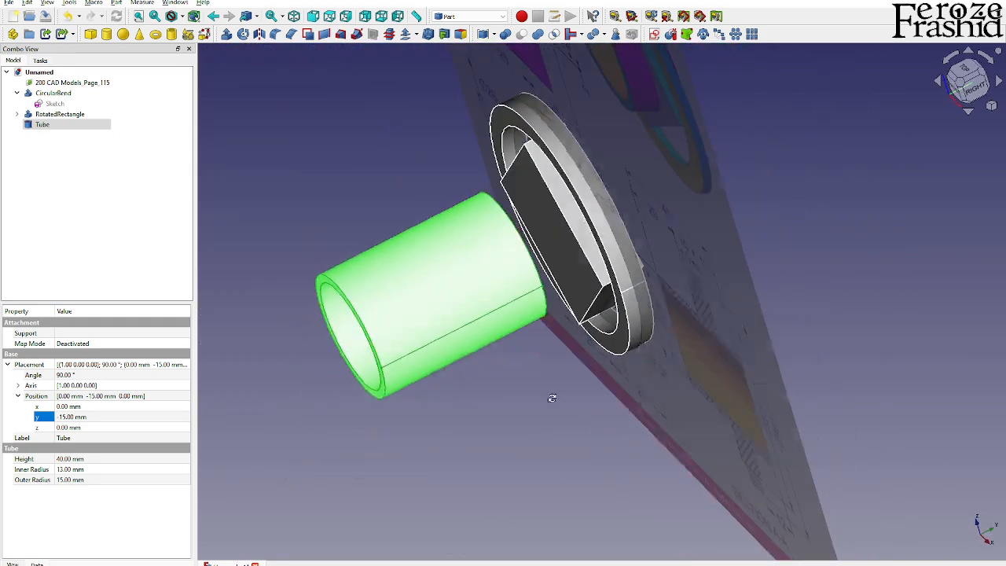
{"action": "left_click", "coordinate": [85, 416]}
{"action": "type", "text": "15"}
{"action": "key", "text": "Return"}
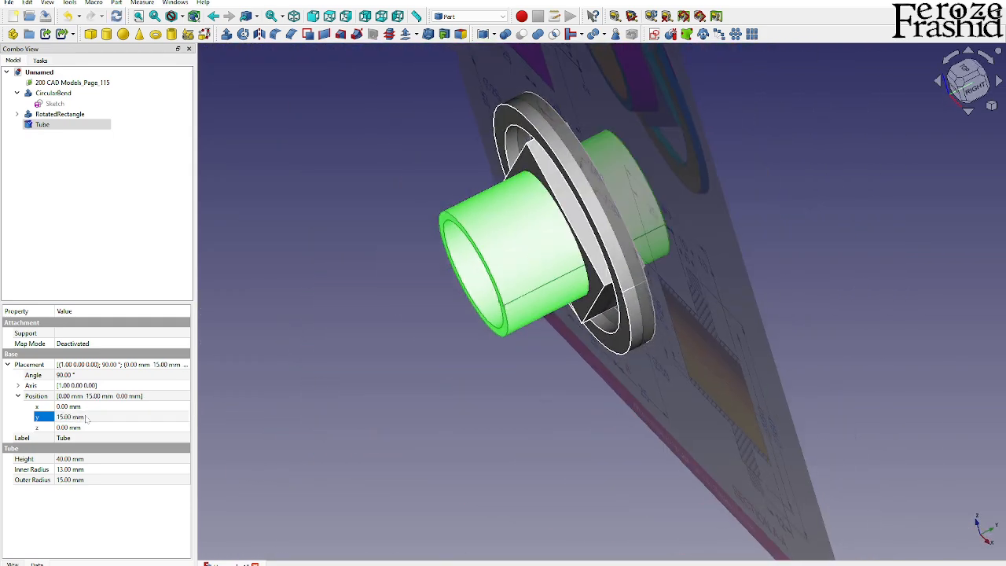
{"action": "left_click", "coordinate": [408, 405]}
- Join RotatedRectangle and Tube with the Connect operation
{"action": "key", "text": "1"}
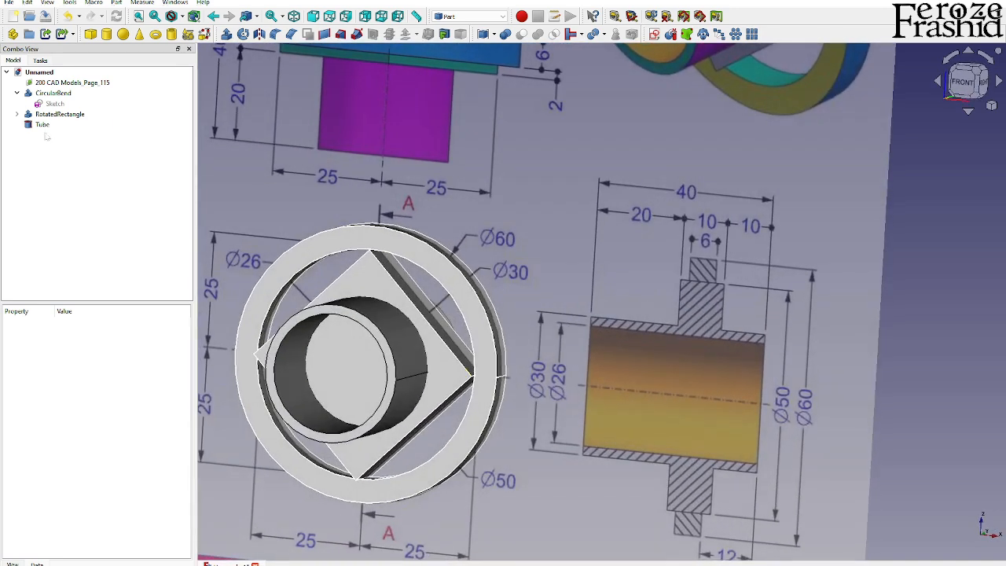
{"action": "left_click", "coordinate": [49, 115]}
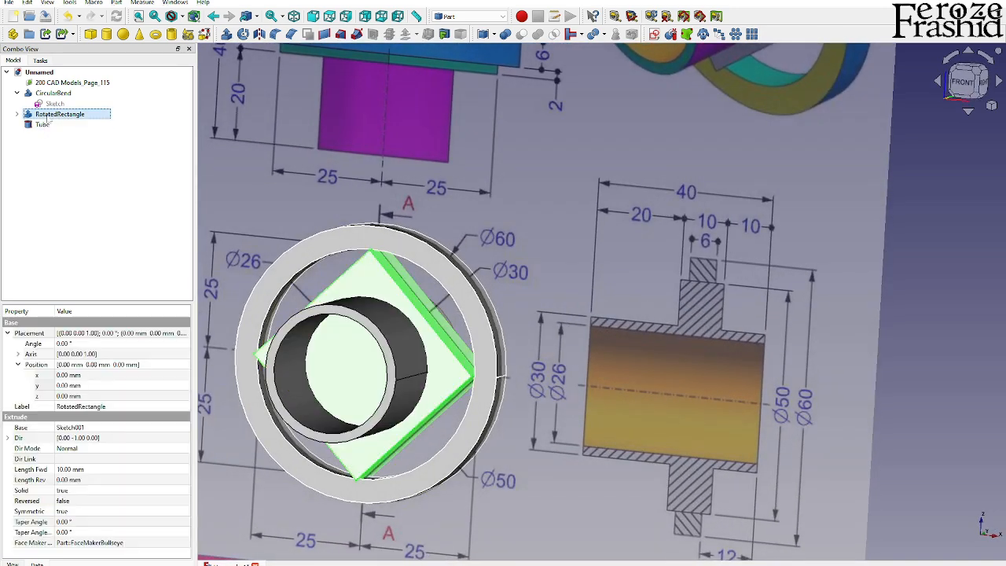
{"action": "left_click", "coordinate": [44, 124], "text": "ctrl"}
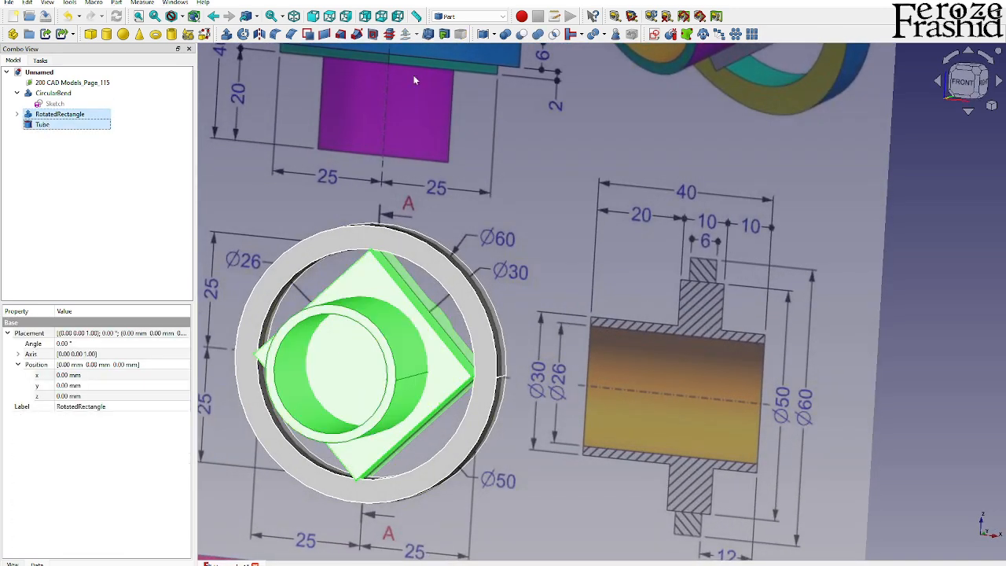
{"action": "left_click", "coordinate": [570, 33]}
- Fuse CircularBend with the connected plate and tube using a Boolean union
{"action": "middle_click_drag", "start_coordinate": [456, 291], "coordinate": [315, 283]}
{"action": "left_click", "coordinate": [53, 93]}
{"action": "left_click", "coordinate": [47, 114], "text": "ctrl"}
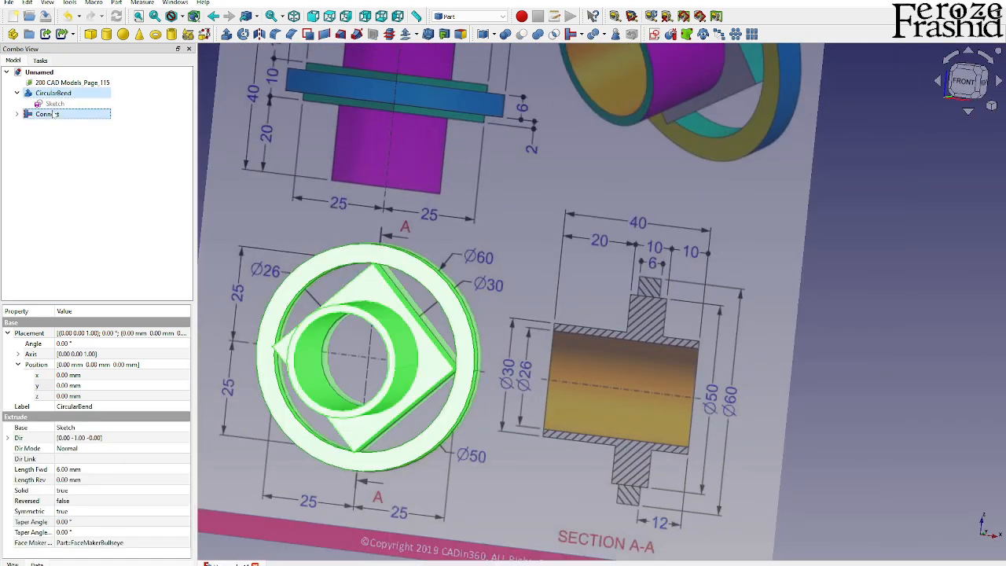
{"action": "left_click", "coordinate": [537, 35]}
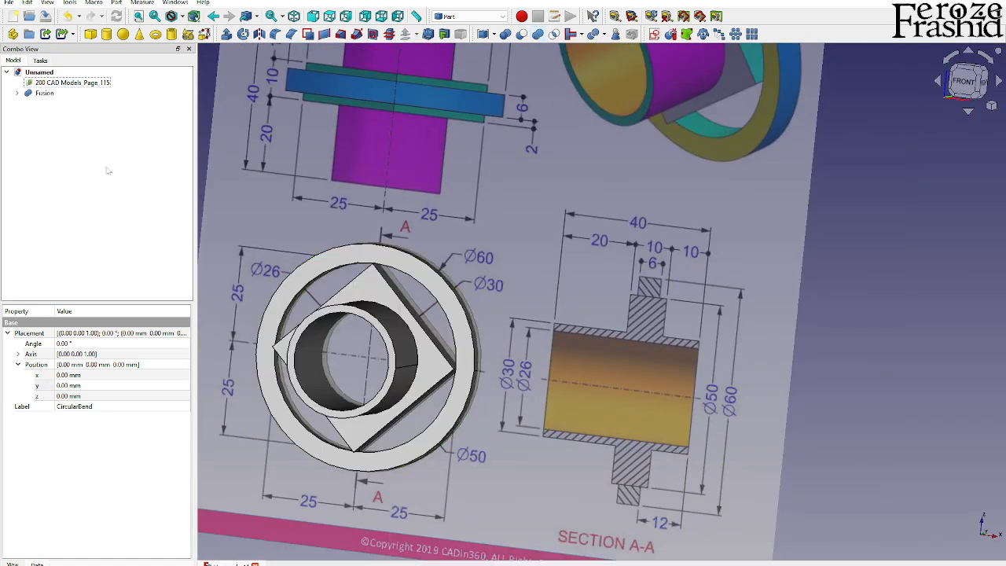
- Rename the fusion as FinalObject
{"action": "left_click", "coordinate": [44, 93]}
{"action": "scroll", "coordinate": [567, 354], "scroll_direction": "down", "scroll_amount": 3}
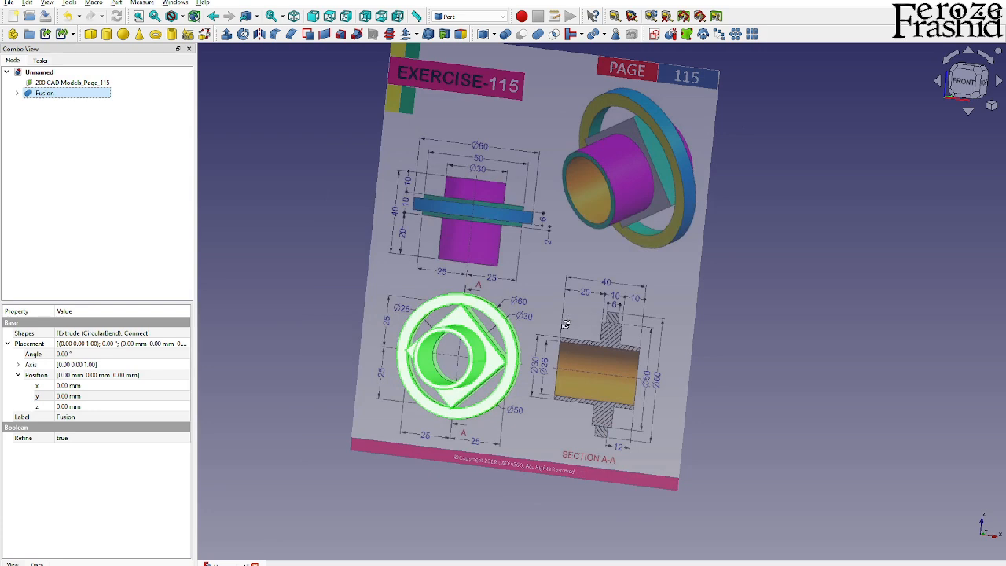
{"action": "middle_click_drag", "start_coordinate": [566, 323], "coordinate": [490, 337]}
{"action": "key", "text": "F2"}
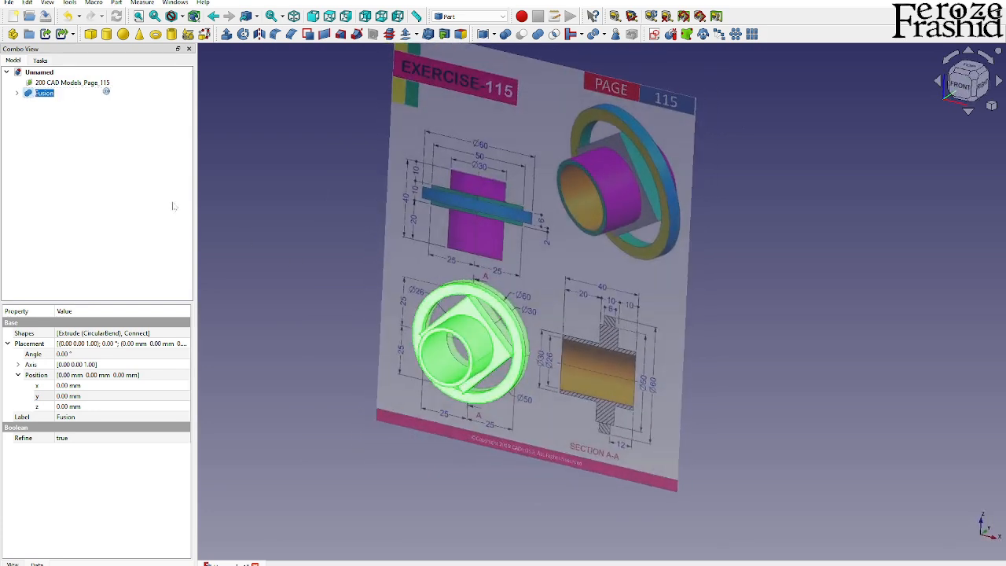
{"action": "type", "text": "FinalObject"}
{"action": "key", "text": "Return"}
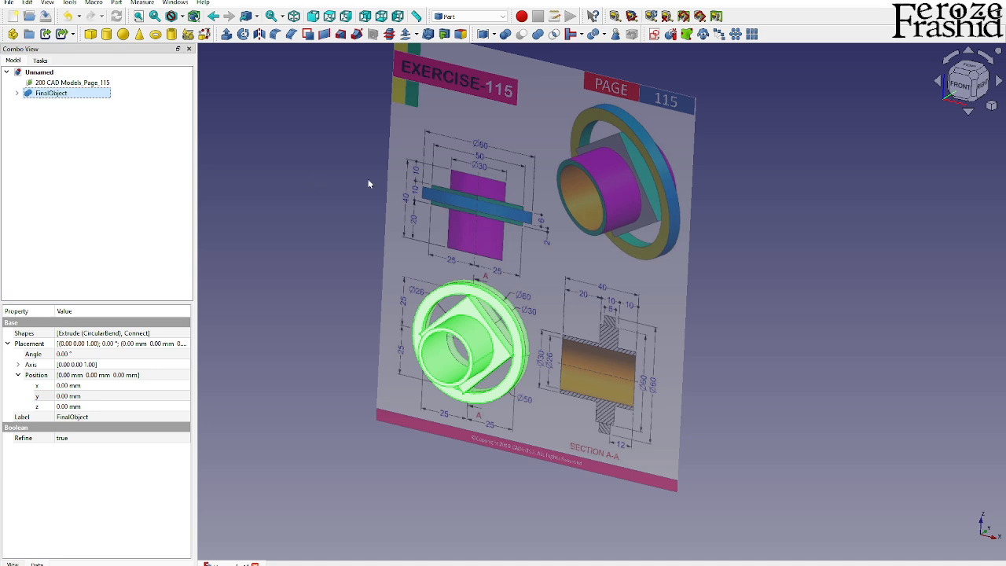
- Hide the reference drawing image so only the model is displayed
{"action": "left_click", "coordinate": [814, 269]}
{"action": "middle_click_drag", "start_coordinate": [814, 269], "coordinate": [747, 252]}
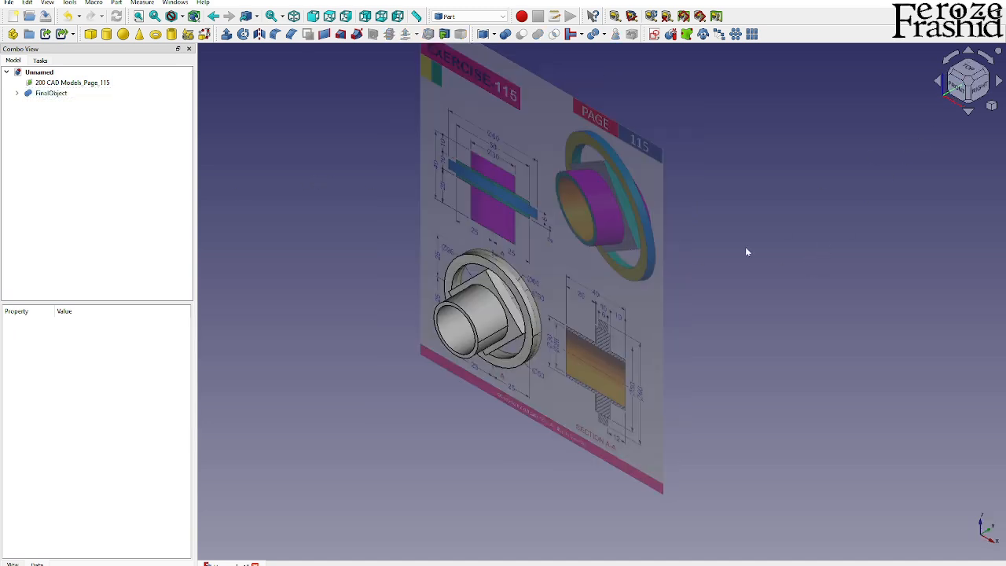
{"action": "left_click", "coordinate": [615, 294]}
{"action": "key", "text": "space"}
{"action": "middle_click_drag", "start_coordinate": [618, 291], "coordinate": [593, 306]}
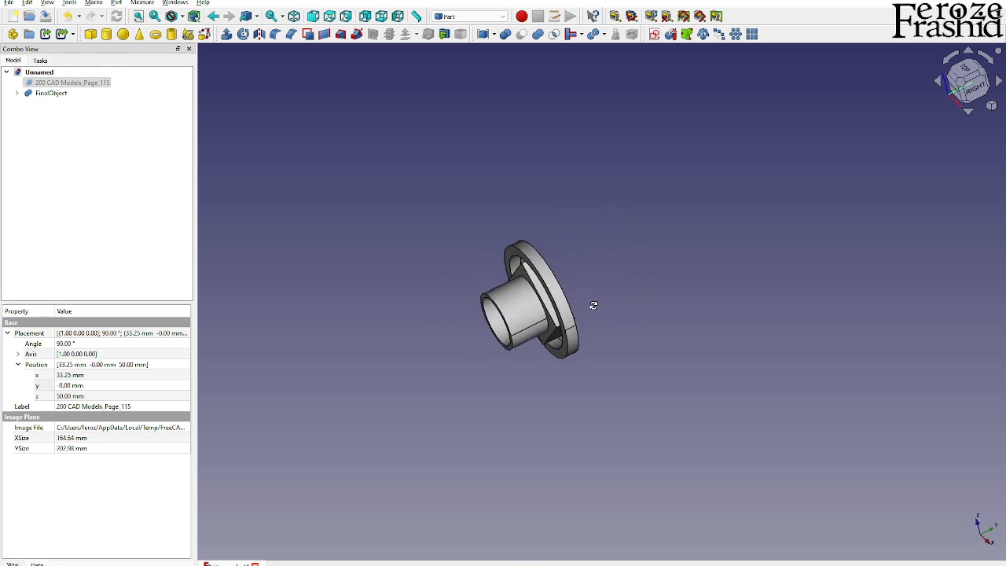
- Delete FinalObject and Connect to release the ring, plate and tube as separate bodies
{"action": "left_click", "coordinate": [76, 94]}
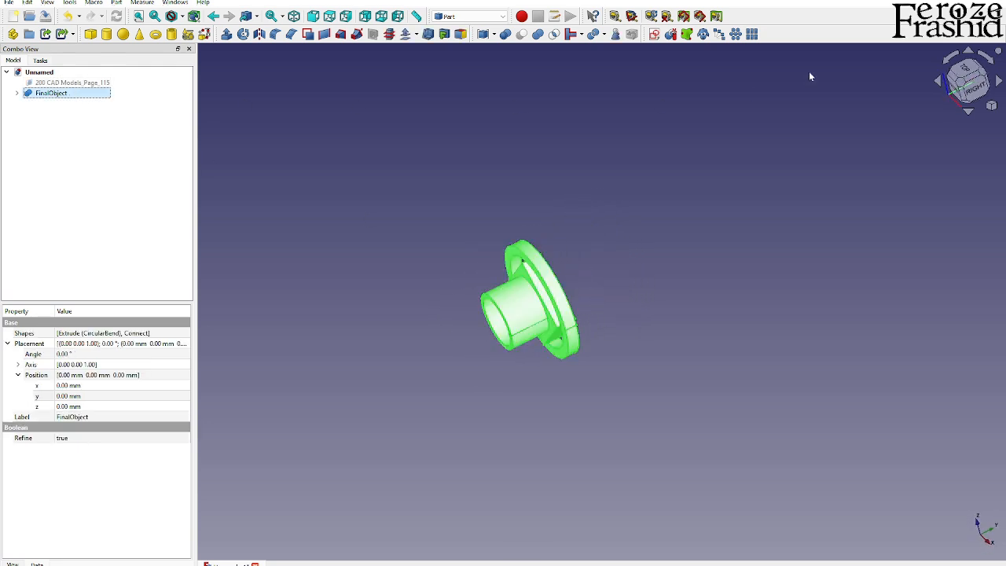
{"action": "mouse_move", "coordinate": [590, 292]}
{"action": "middle_mouse_down"}
{"action": "mouse_move", "coordinate": [514, 299]}
{"action": "mouse_move", "coordinate": [599, 281]}
{"action": "middle_mouse_up"}
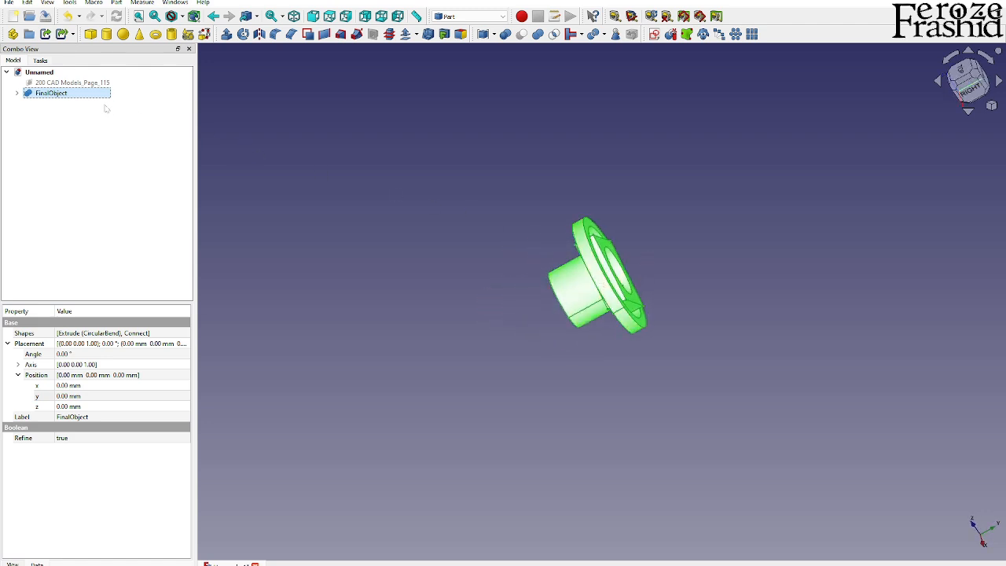
{"action": "key", "text": "Delete"}
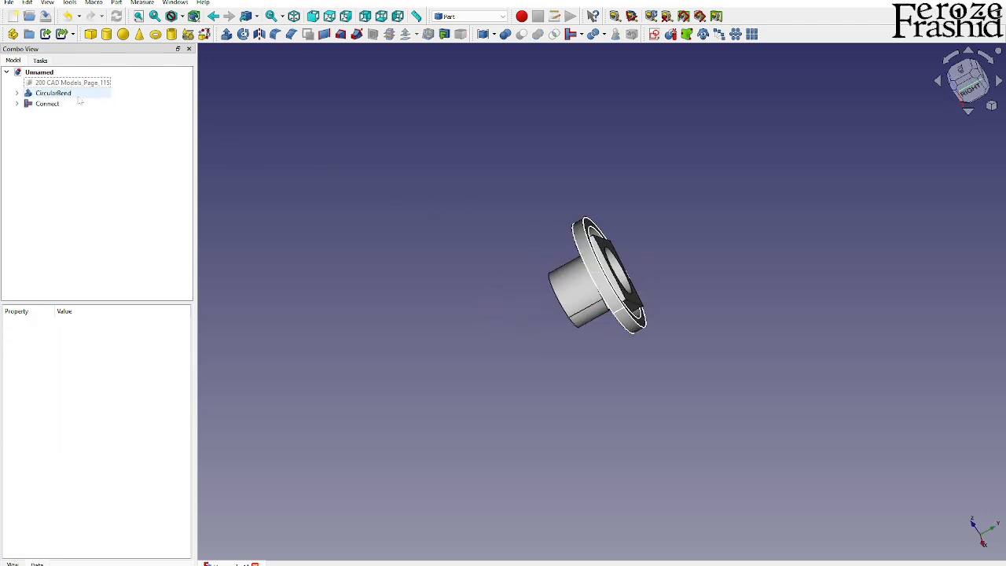
{"action": "left_click", "coordinate": [69, 103]}
{"action": "key", "text": "Delete"}
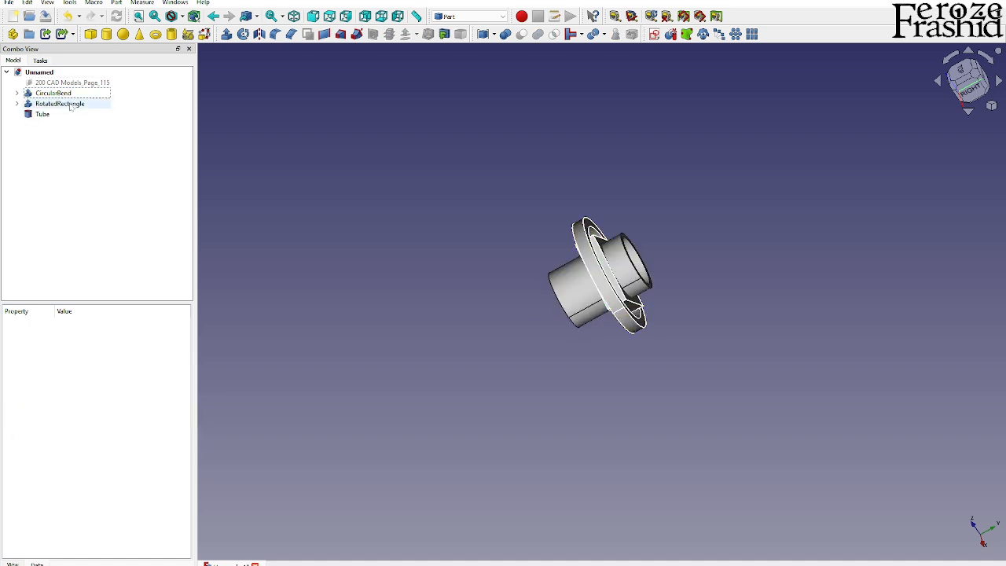
- Edit the sketch of RotatedRectangle and draw a circle of about 13 mm radius centred on the origin
{"action": "middle_click_drag", "start_coordinate": [539, 360], "coordinate": [790, 207]}
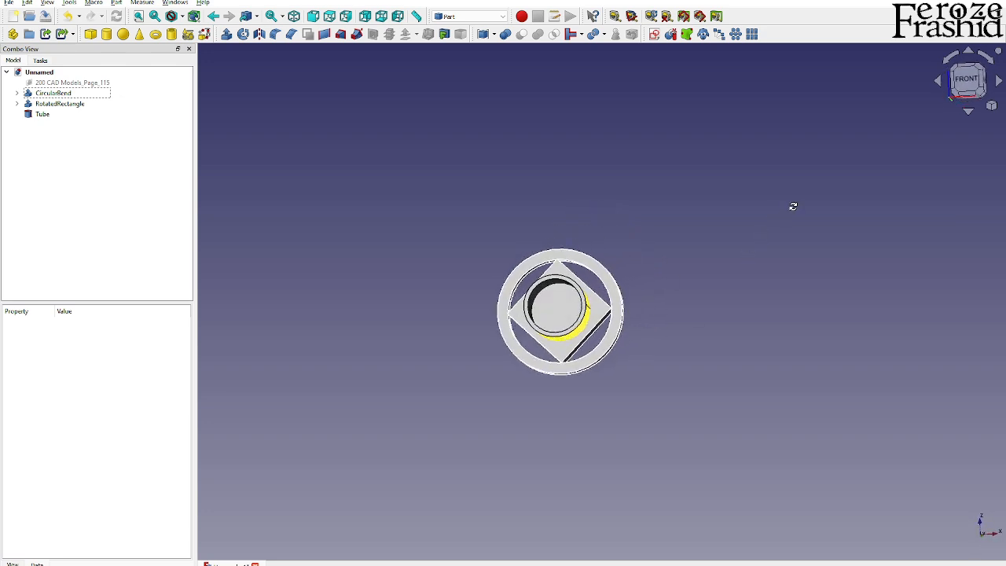
{"action": "scroll", "coordinate": [574, 297], "scroll_direction": "up", "scroll_amount": 4}
{"action": "middle_click_drag", "start_coordinate": [574, 297], "coordinate": [608, 258]}
{"action": "key", "text": "1"}
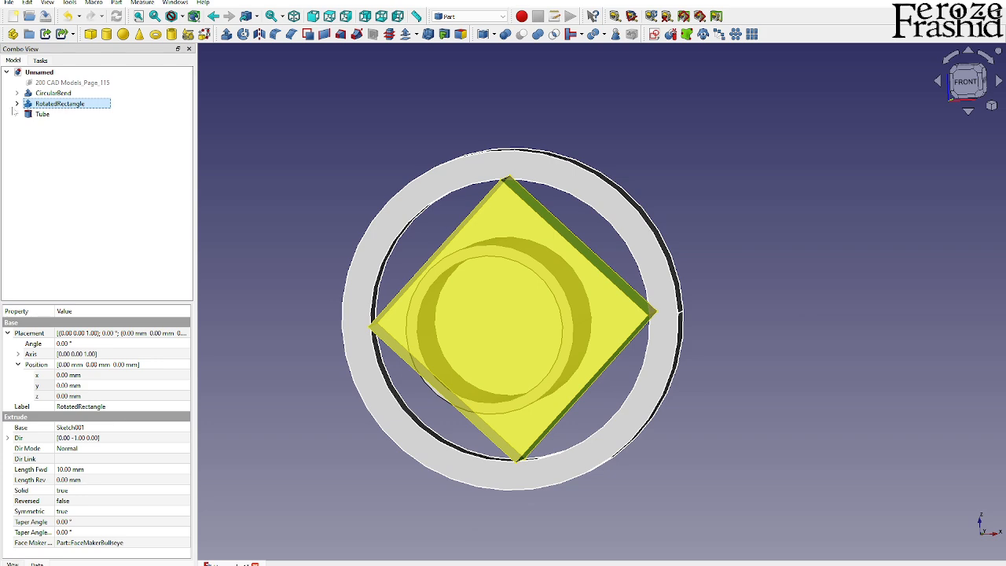
{"action": "left_click", "coordinate": [17, 103]}
{"action": "double_click", "coordinate": [48, 114]}
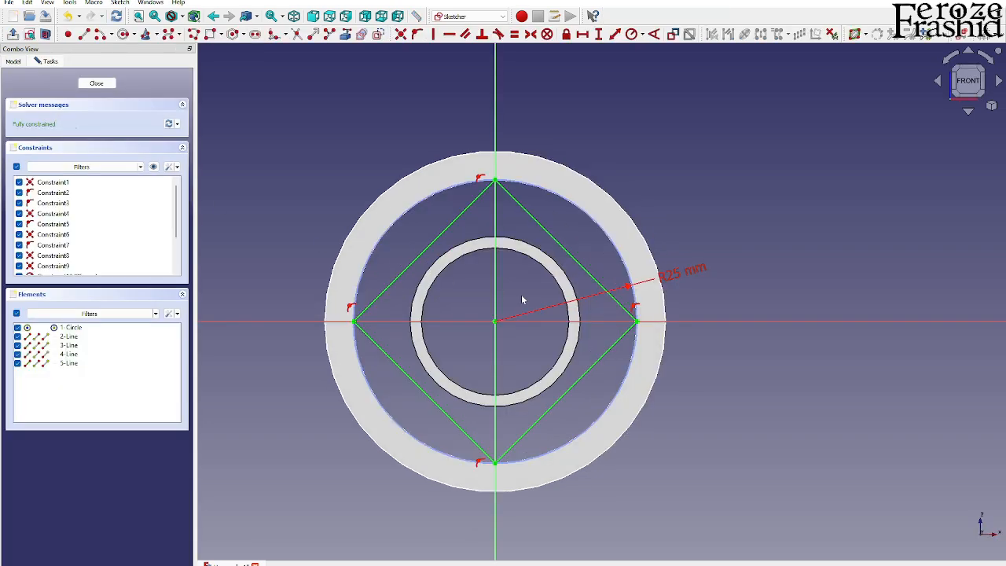
{"action": "scroll", "coordinate": [522, 299], "scroll_direction": "up", "scroll_amount": 1}
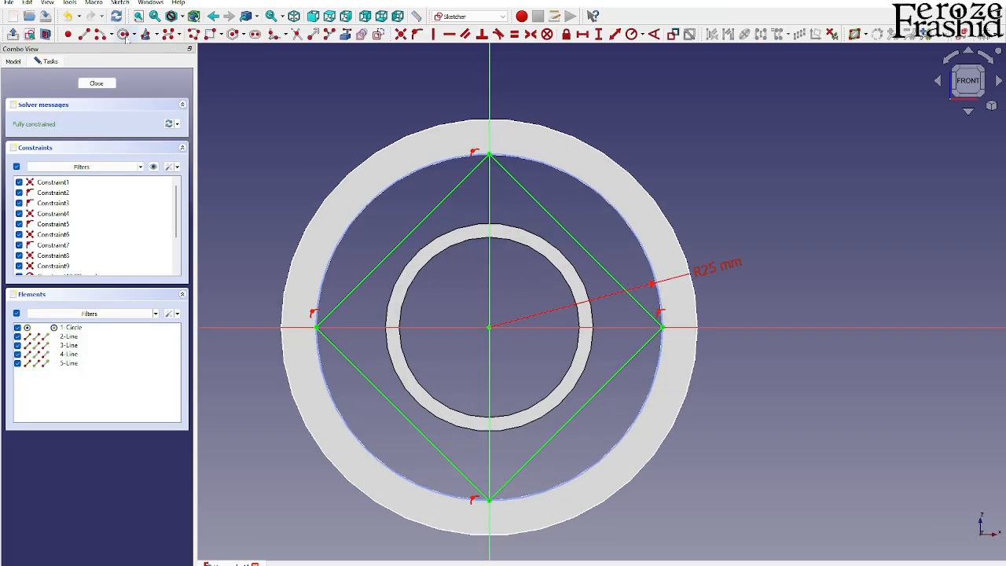
{"action": "left_click", "coordinate": [124, 34]}
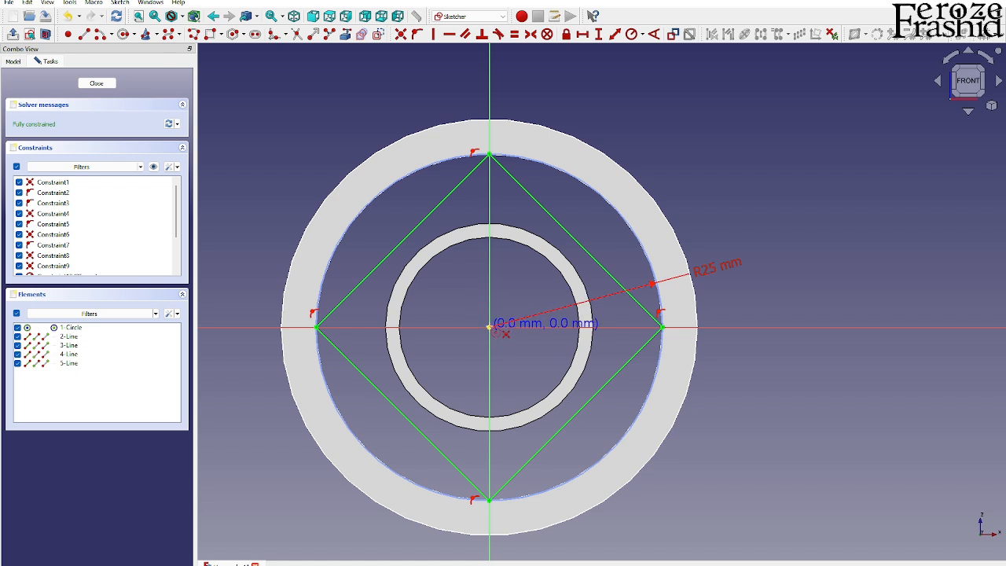
{"action": "left_click", "coordinate": [489, 329]}
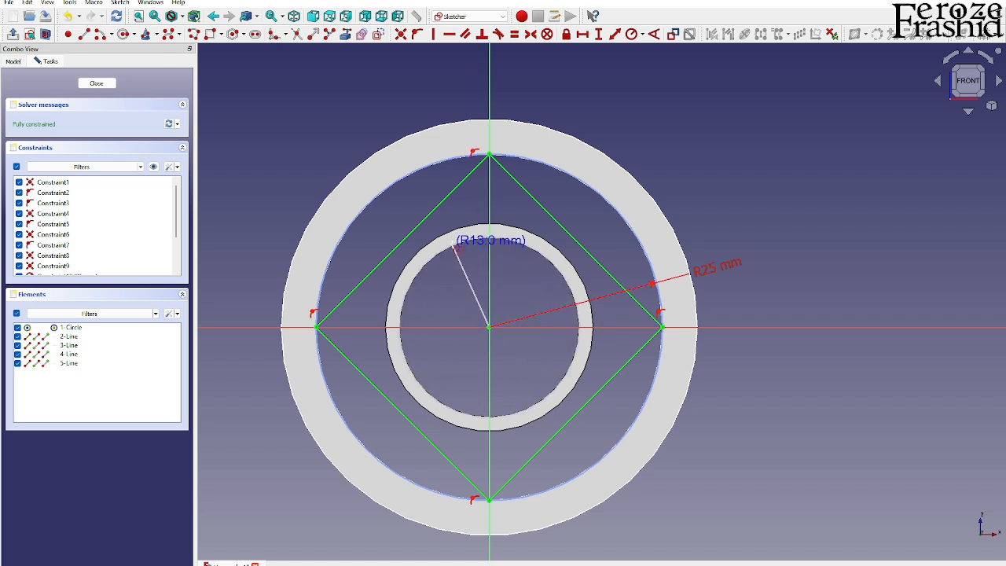
{"action": "left_click", "coordinate": [461, 266]}
{"action": "right_click", "coordinate": [460, 266]}
- Constrain the new circle's radius to 13 mm and close the sketch
{"action": "left_click", "coordinate": [467, 243]}
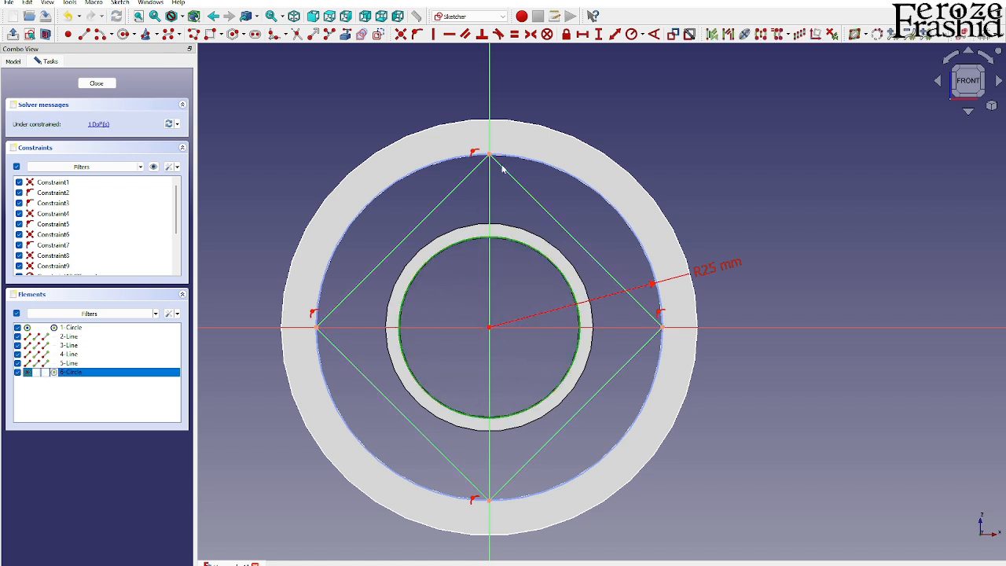
{"action": "left_click", "coordinate": [631, 34]}
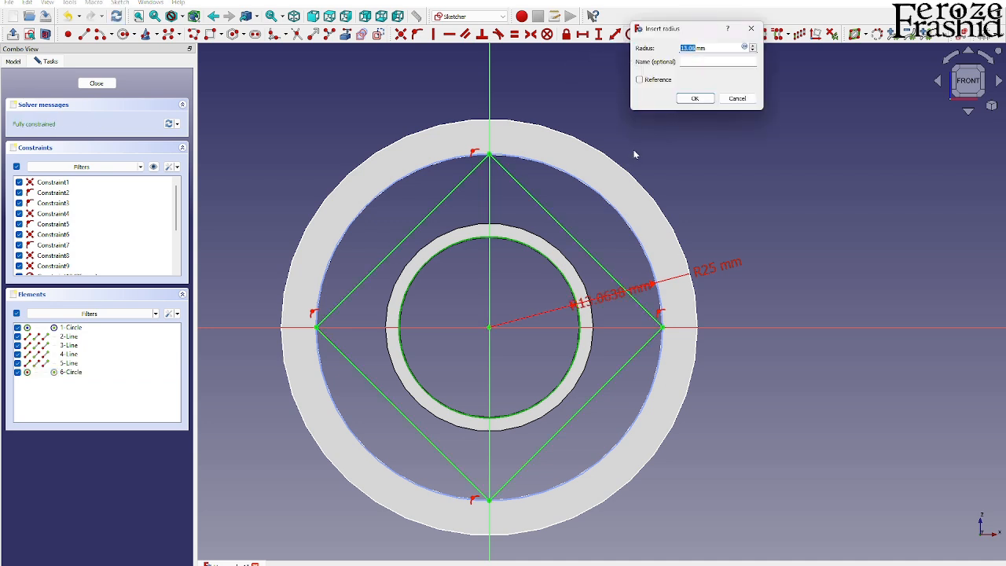
{"action": "type", "text": "13"}
{"action": "key", "text": "Return"}
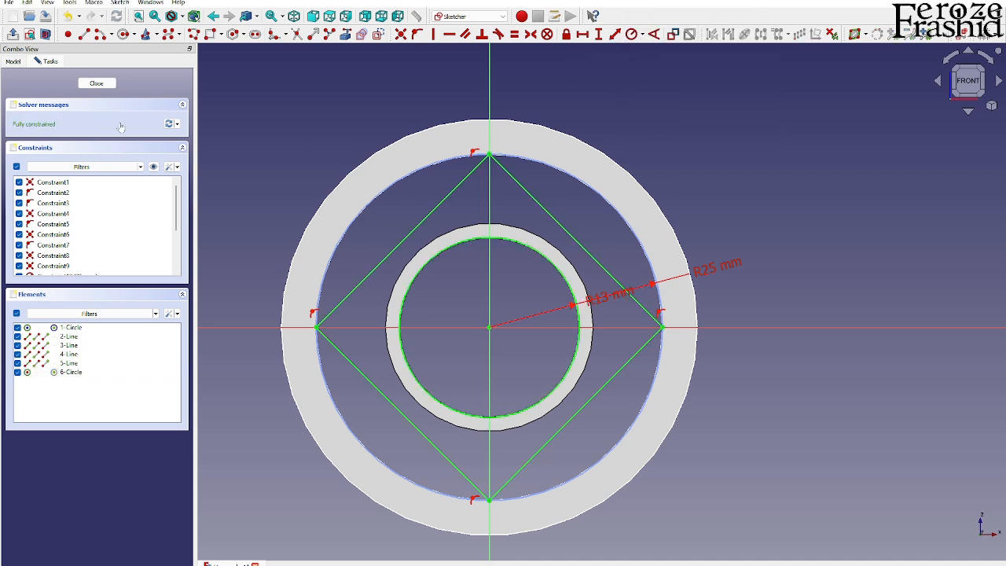
{"action": "left_click", "coordinate": [96, 84]}
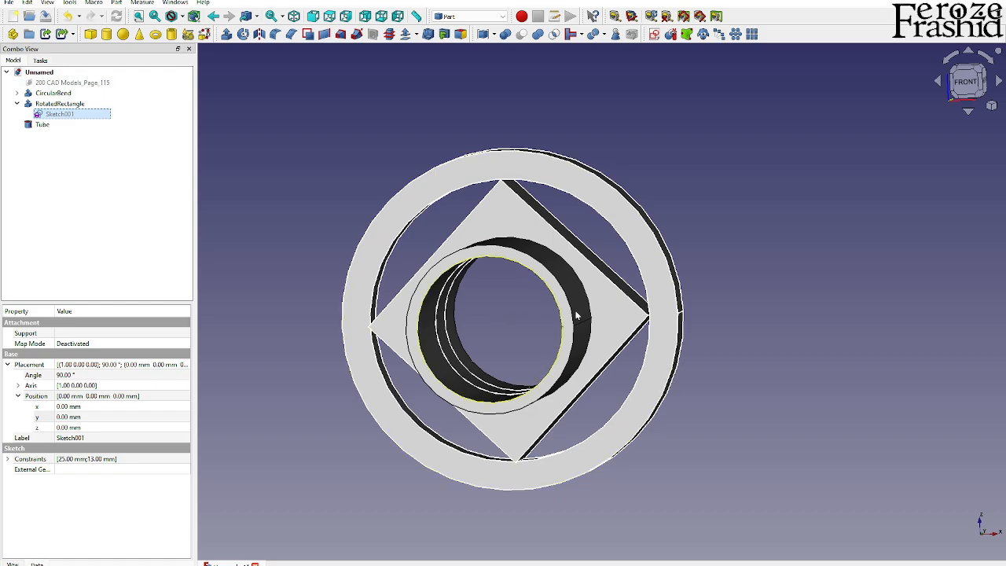
- Fuse Tube, RotatedRectangle and CircularBend into one solid with a Boolean union
{"action": "middle_click_drag", "start_coordinate": [577, 316], "coordinate": [512, 311]}
{"action": "left_click", "coordinate": [54, 124]}
{"action": "left_click", "coordinate": [53, 105], "text": "ctrl"}
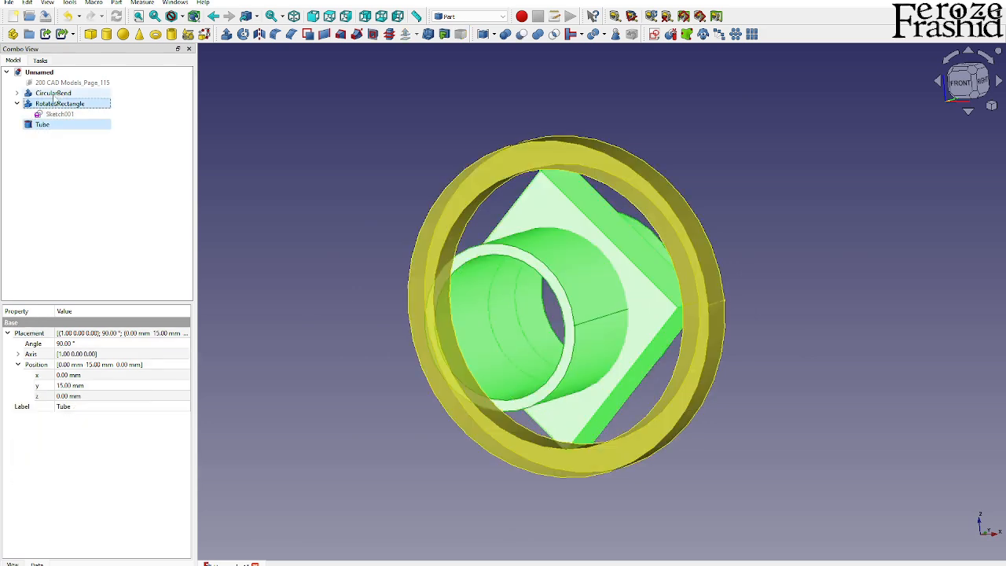
{"action": "left_click", "coordinate": [53, 94], "text": "ctrl"}
{"action": "left_click", "coordinate": [538, 35]}
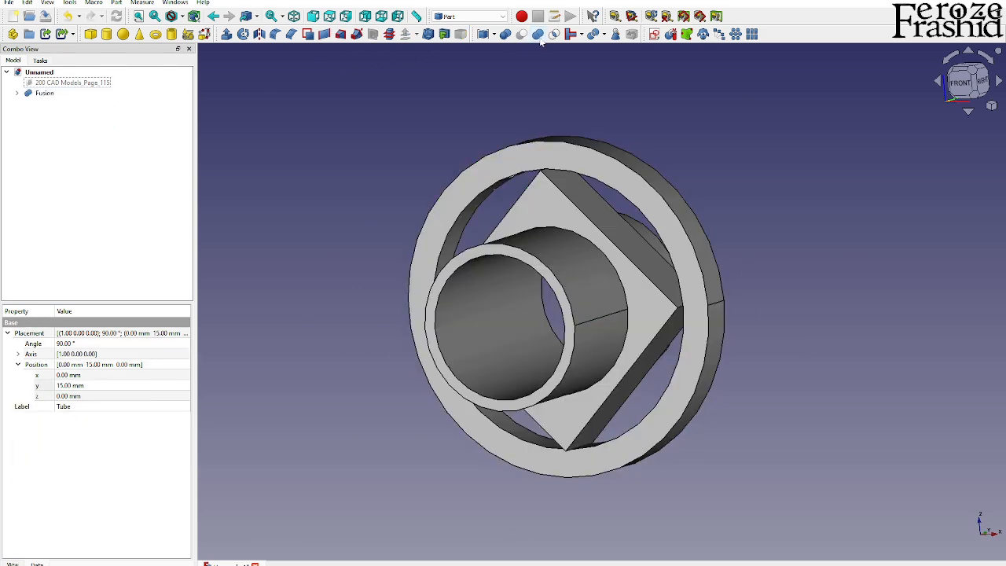
- Rename the new Boolean fusion as FinalObject
{"action": "left_click", "coordinate": [103, 93]}
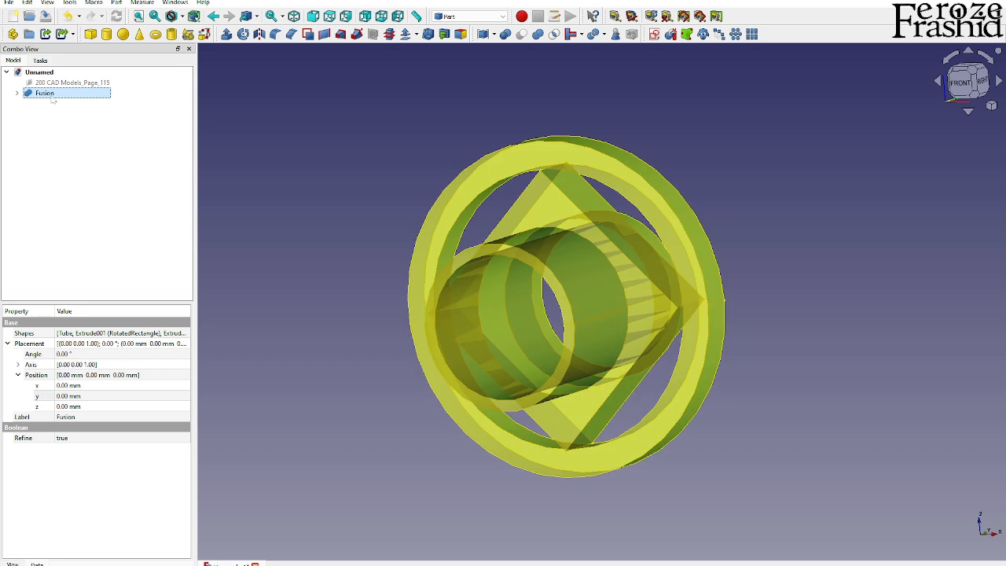
{"action": "left_click", "coordinate": [106, 92]}
{"action": "type", "text": "FinalO"}
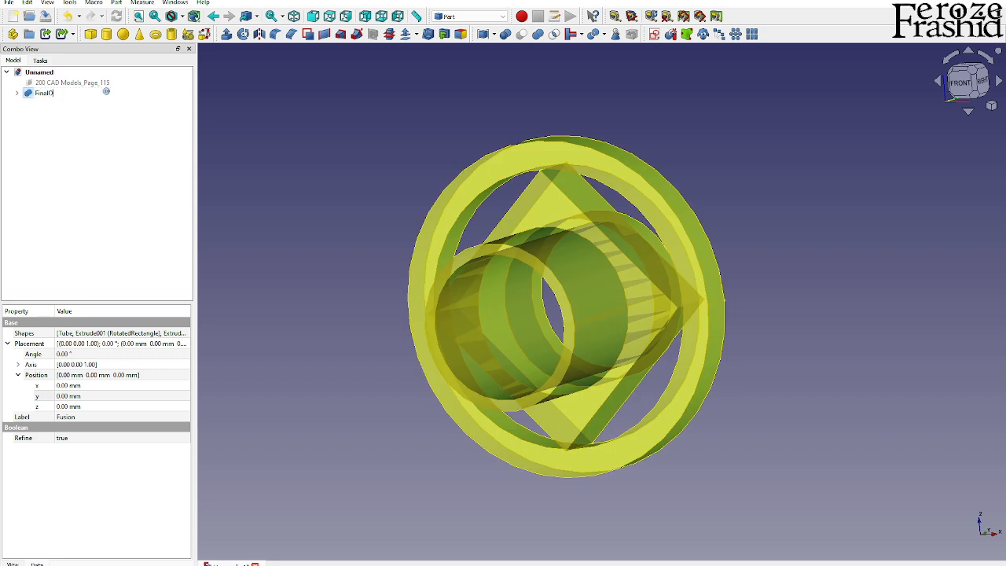
{"action": "type", "text": "bject"}
{"action": "key", "text": "Return"}
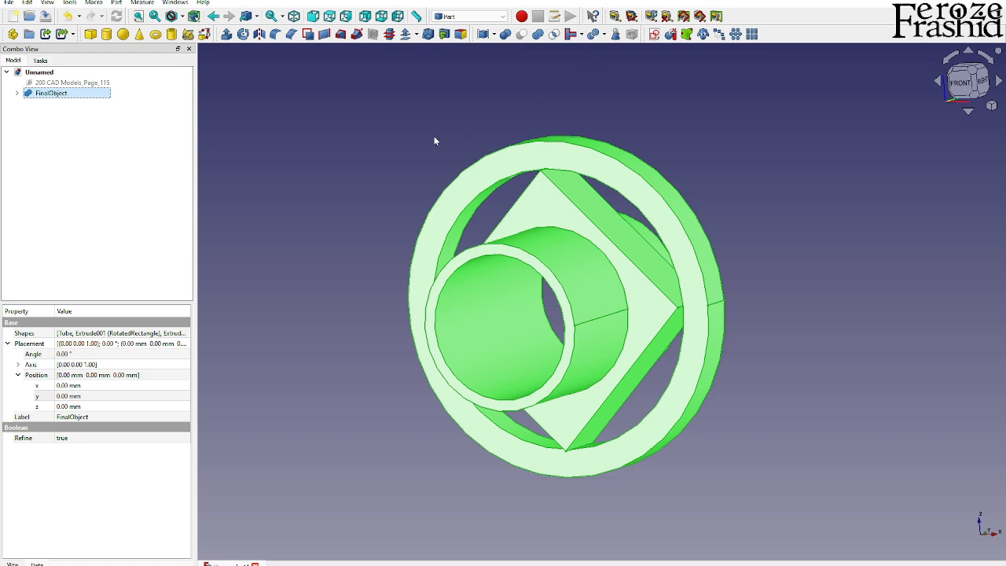
{"action": "left_click", "coordinate": [434, 140]}
- Examine the fused model from several angles, compare it with the 200 CAD Models_Page_115 drawing, and hide the drawing again
{"action": "middle_click_drag", "start_coordinate": [498, 194], "coordinate": [620, 233]}
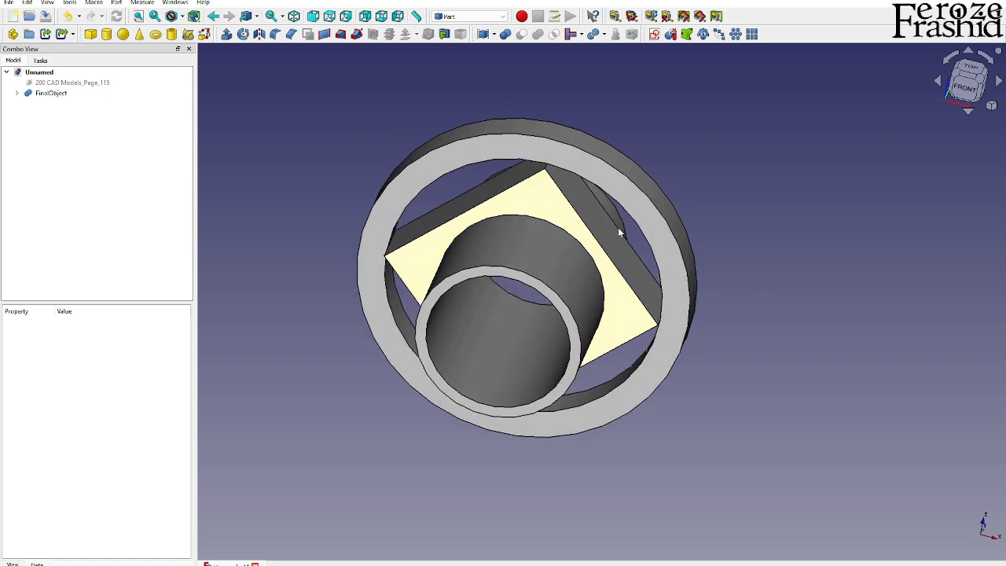
{"action": "middle_click_drag", "start_coordinate": [809, 319], "coordinate": [565, 220]}
{"action": "scroll", "coordinate": [486, 366], "scroll_direction": "up", "scroll_amount": 2}
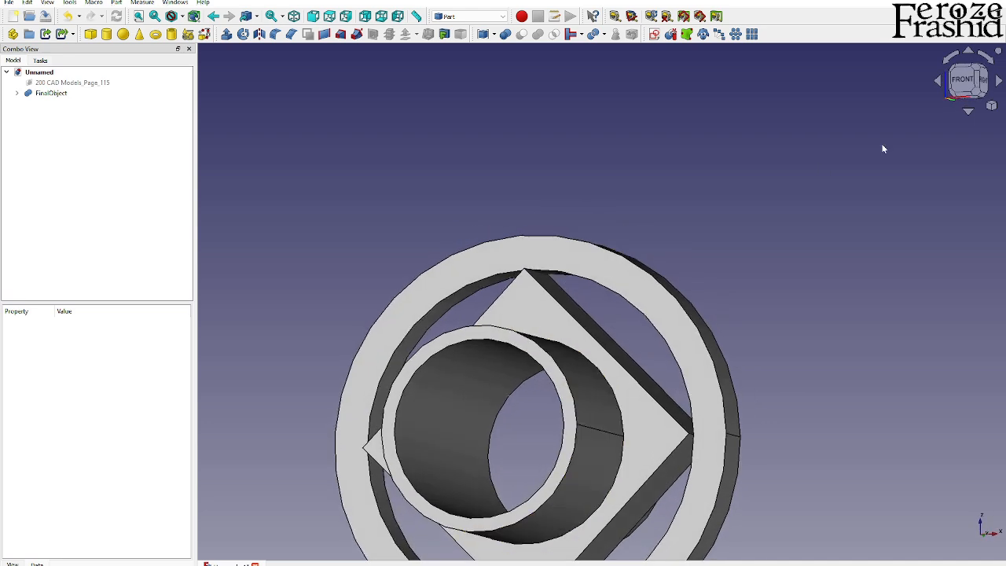
{"action": "left_click", "coordinate": [114, 95]}
{"action": "key", "text": "Up"}
{"action": "key", "text": "space"}
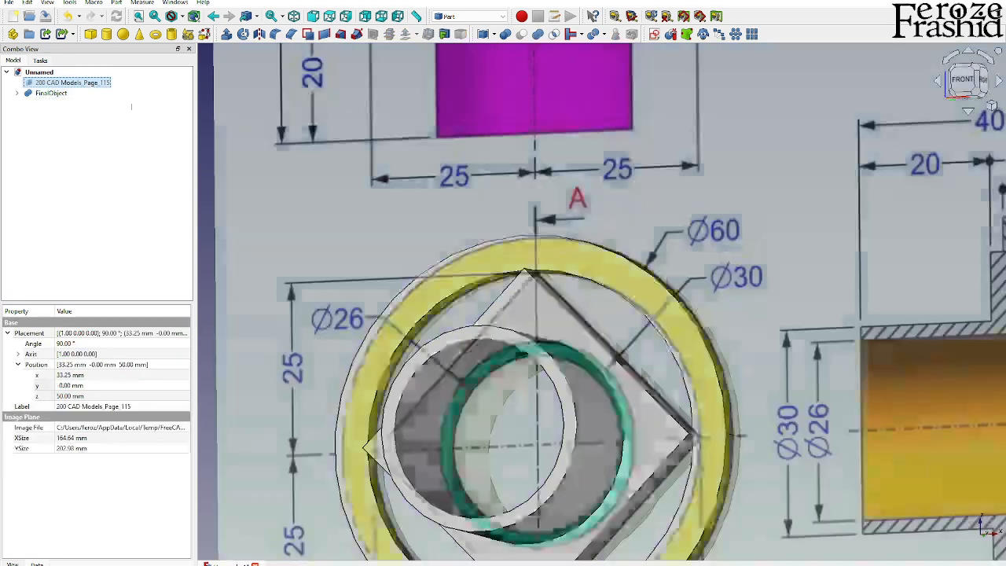
{"action": "scroll", "coordinate": [404, 160], "scroll_direction": "down", "scroll_amount": 5}
{"action": "scroll", "coordinate": [527, 269], "scroll_direction": "up", "scroll_amount": 5}
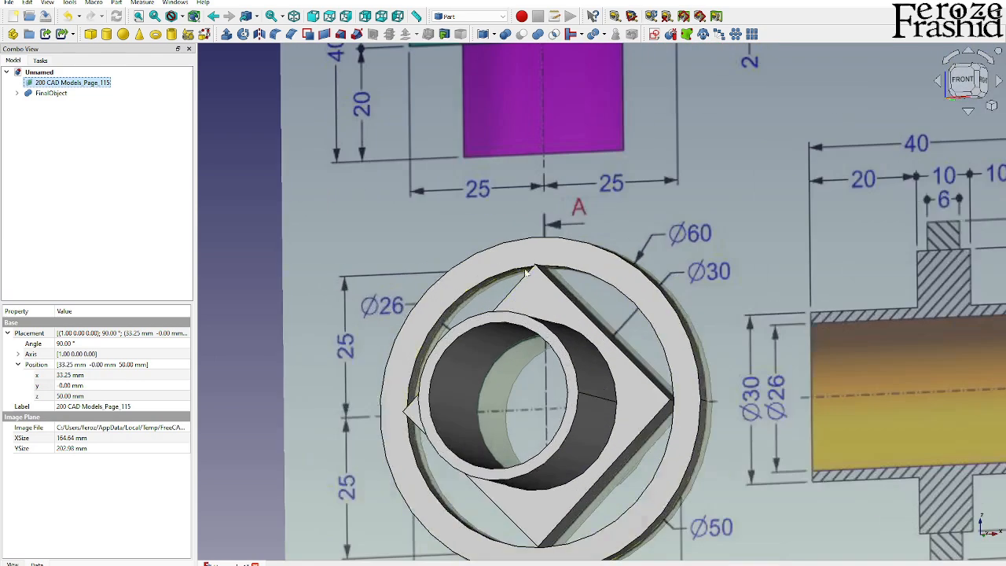
{"action": "scroll", "coordinate": [527, 269], "scroll_direction": "up", "scroll_amount": 5}
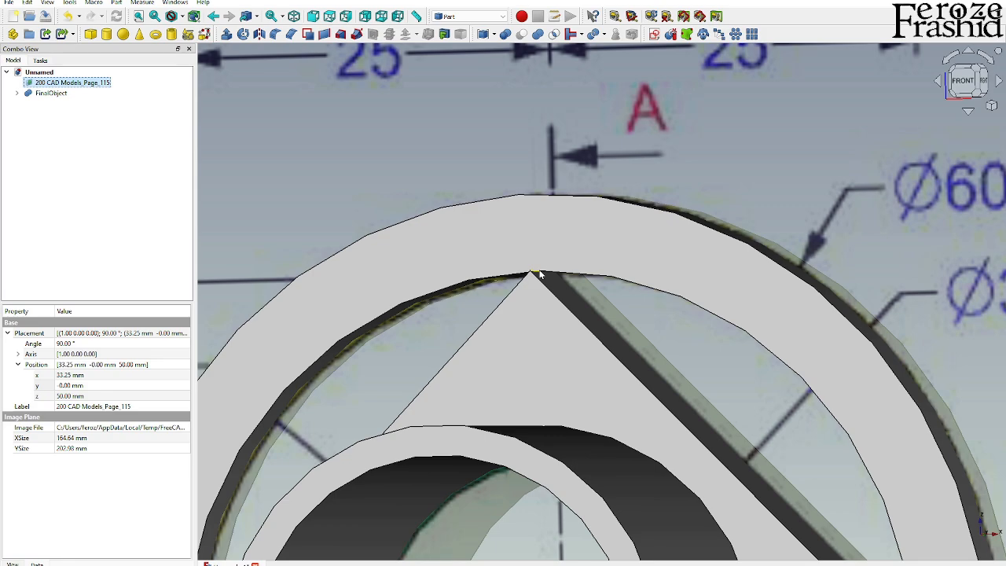
{"action": "scroll", "coordinate": [506, 223], "scroll_direction": "down", "scroll_amount": 2}
{"action": "scroll", "coordinate": [523, 258], "scroll_direction": "down", "scroll_amount": 4}
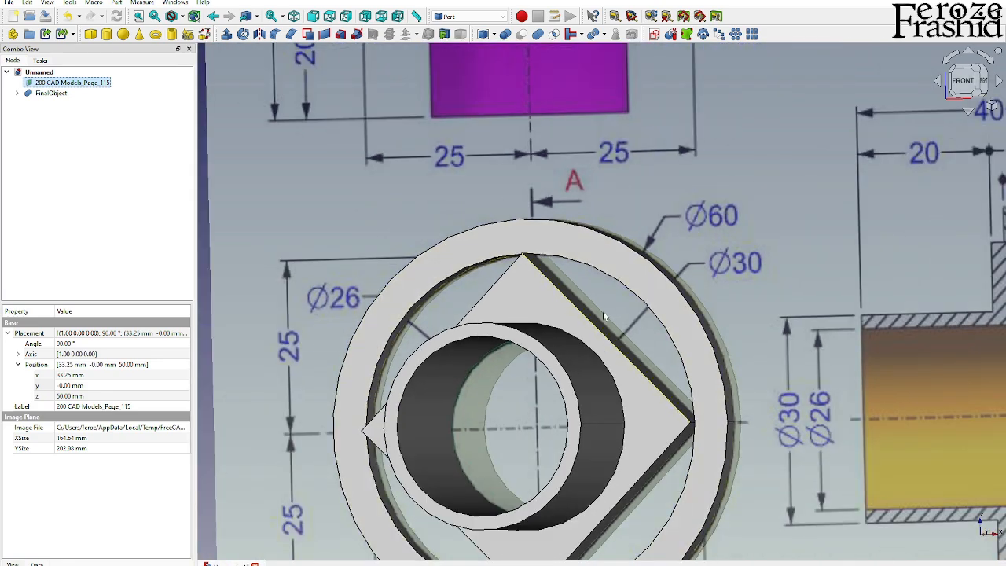
{"action": "middle_click_drag", "start_coordinate": [503, 289], "coordinate": [554, 361]}
{"action": "mouse_move", "coordinate": [639, 383]}
{"action": "middle_mouse_down"}
{"action": "mouse_move", "coordinate": [692, 318]}
{"action": "mouse_move", "coordinate": [643, 382]}
{"action": "middle_mouse_up"}
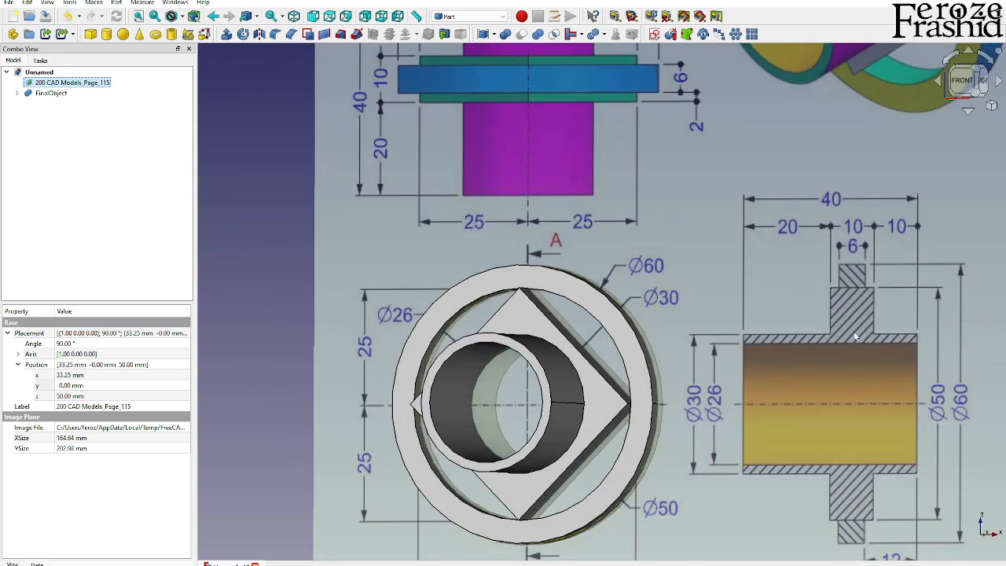
{"action": "scroll", "coordinate": [855, 336], "scroll_direction": "down", "scroll_amount": 2}
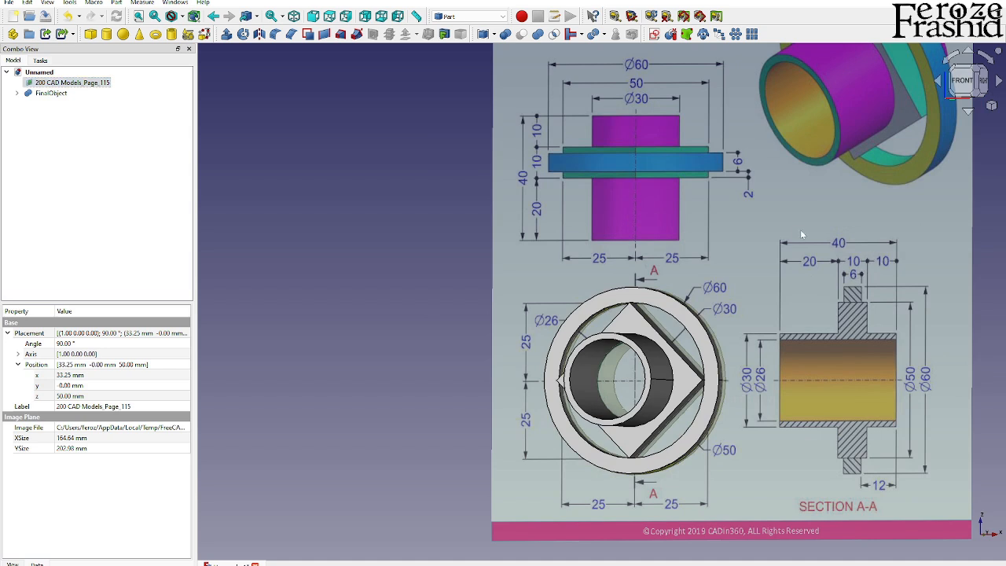
{"action": "key", "text": "space"}
- Switch to the TechDraw workbench and insert a new page with the default template
{"action": "left_click", "coordinate": [468, 16]}
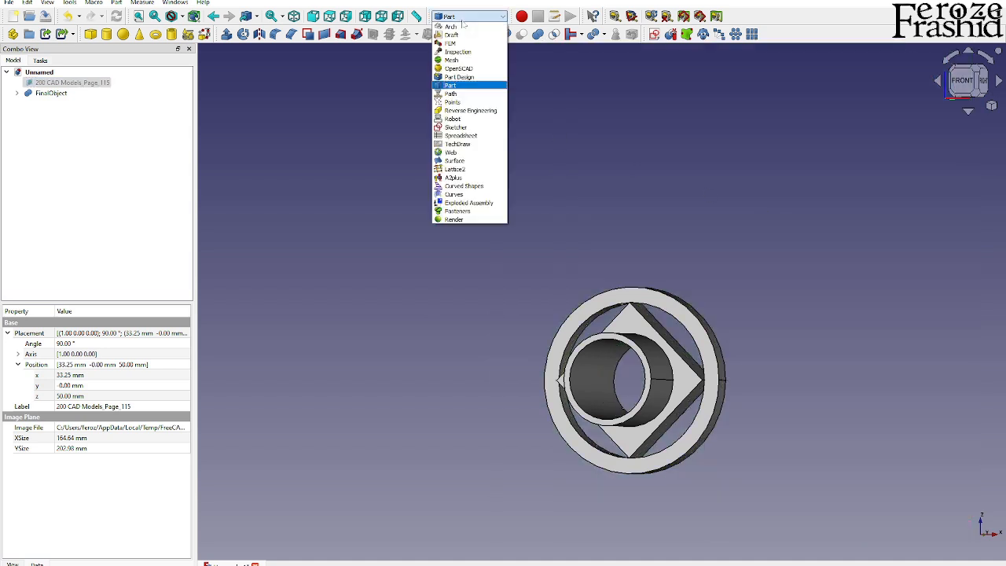
{"action": "left_click", "coordinate": [463, 143]}
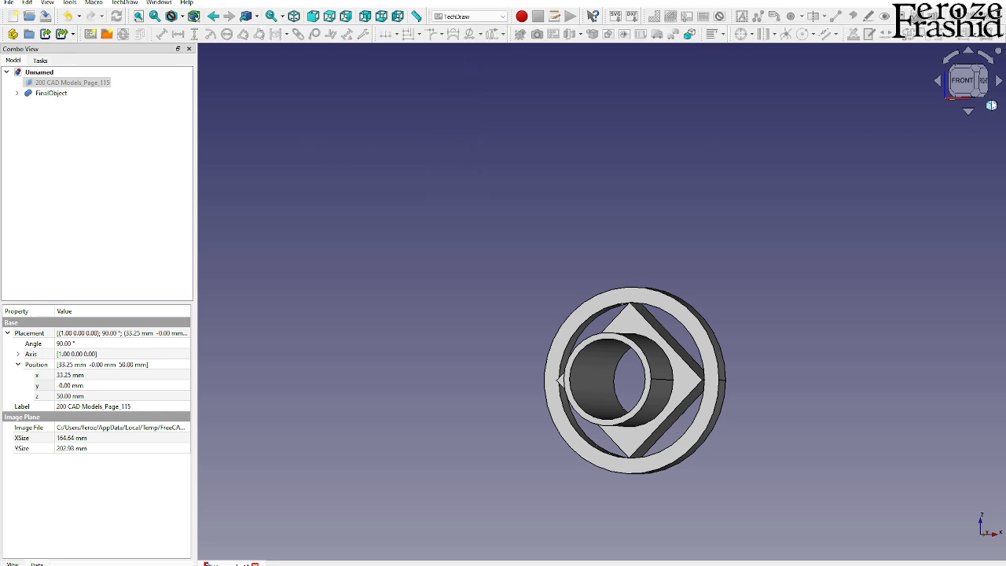
{"action": "left_click", "coordinate": [52, 117]}
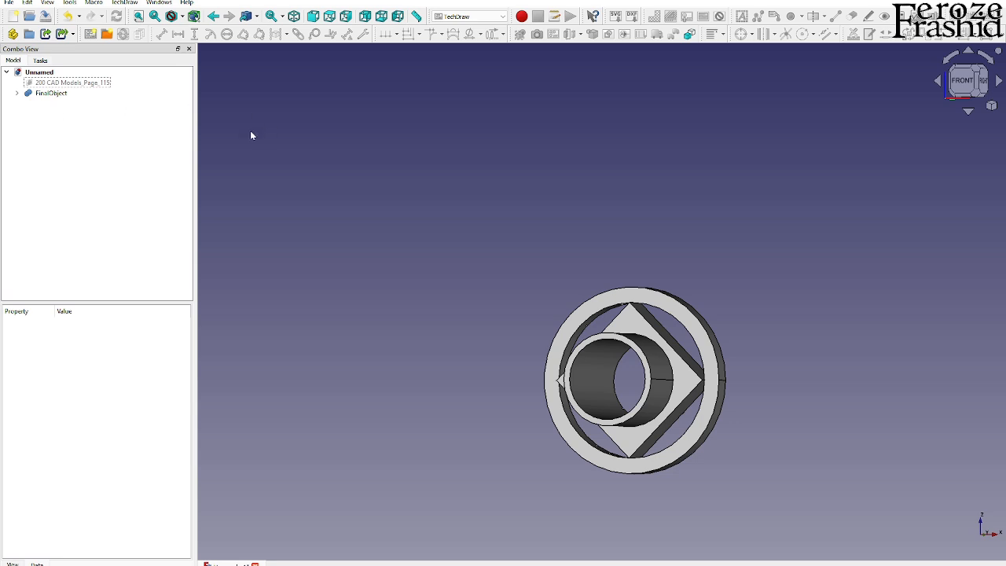
{"action": "left_click", "coordinate": [90, 34]}
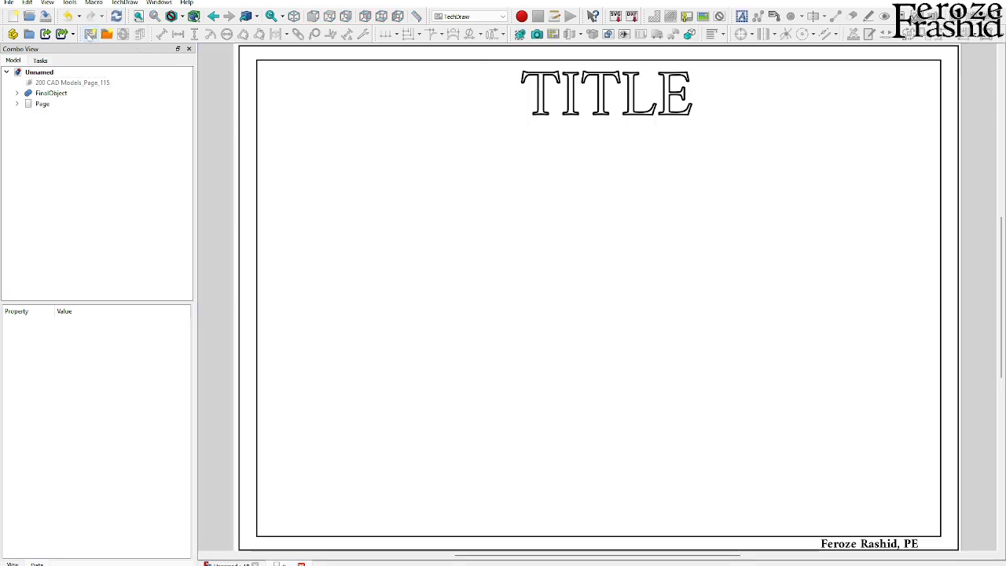
- Start a First Angle projection group of FinalObject from the front direction and include the bottom and left projections
{"action": "left_click", "coordinate": [51, 92]}
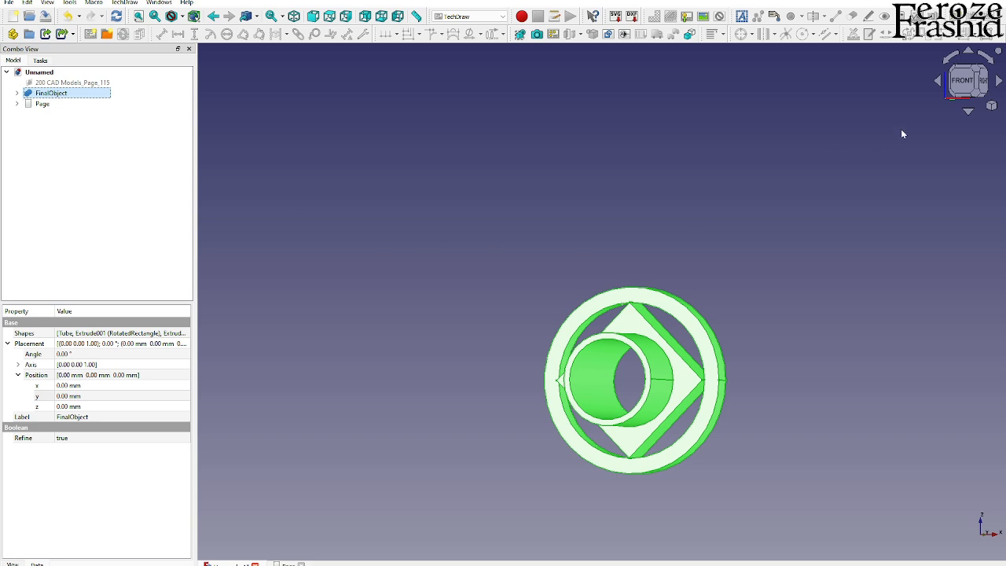
{"action": "left_click", "coordinate": [963, 80]}
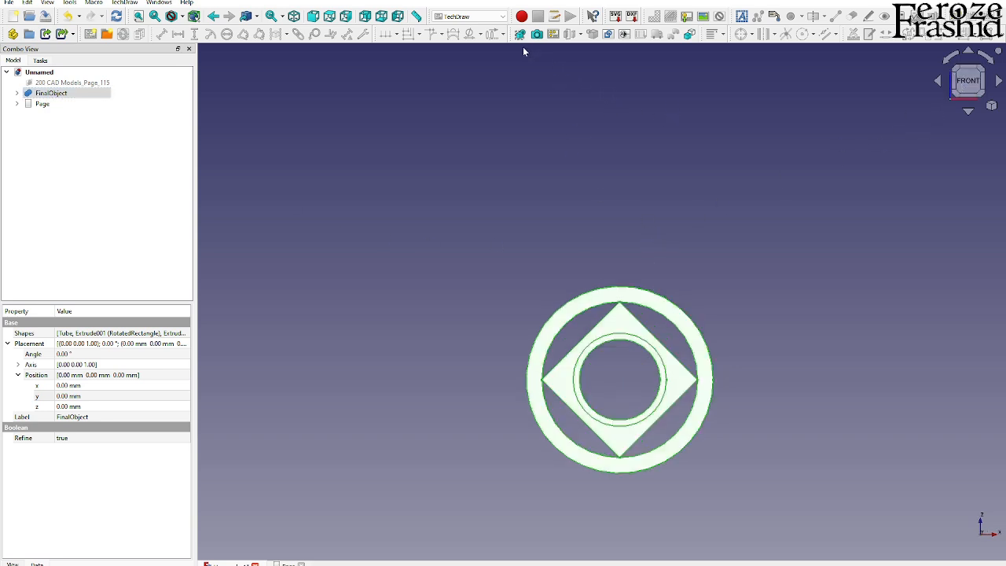
{"action": "left_click", "coordinate": [552, 36]}
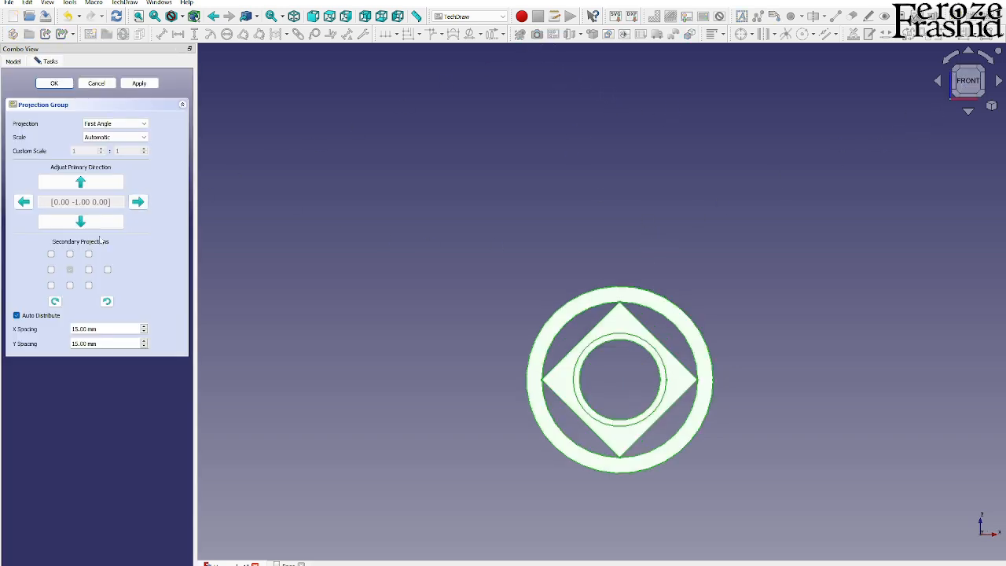
{"action": "left_click", "coordinate": [70, 254]}
{"action": "left_click", "coordinate": [89, 270]}
- Move the projection group to the lower-left area of the drawing page and accept it
{"action": "left_click", "coordinate": [288, 564]}
{"action": "scroll", "coordinate": [485, 456], "scroll_direction": "down", "scroll_amount": 2}
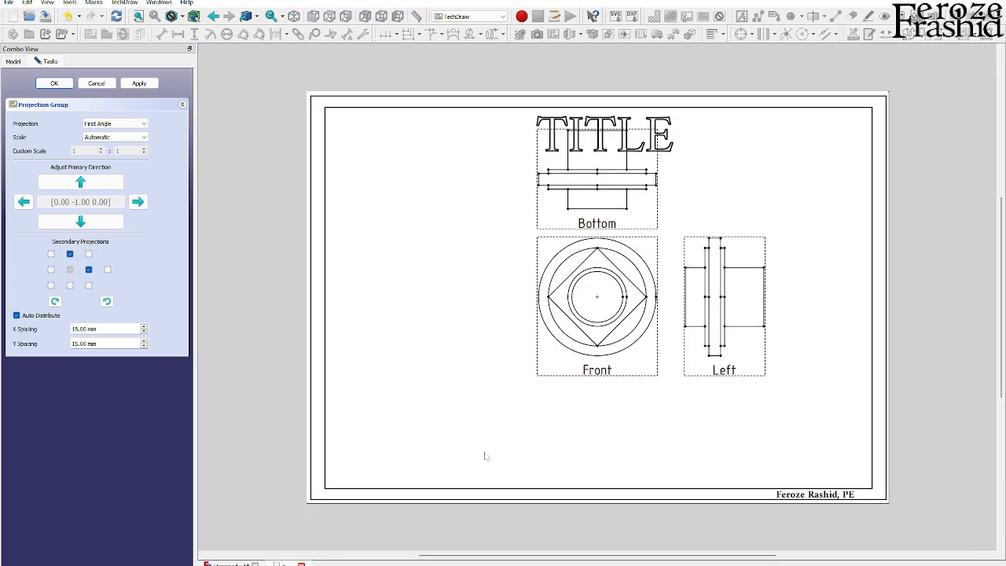
{"action": "scroll", "coordinate": [605, 363], "scroll_direction": "up", "scroll_amount": 1}
{"action": "left_click_drag", "start_coordinate": [597, 382], "coordinate": [418, 459]}
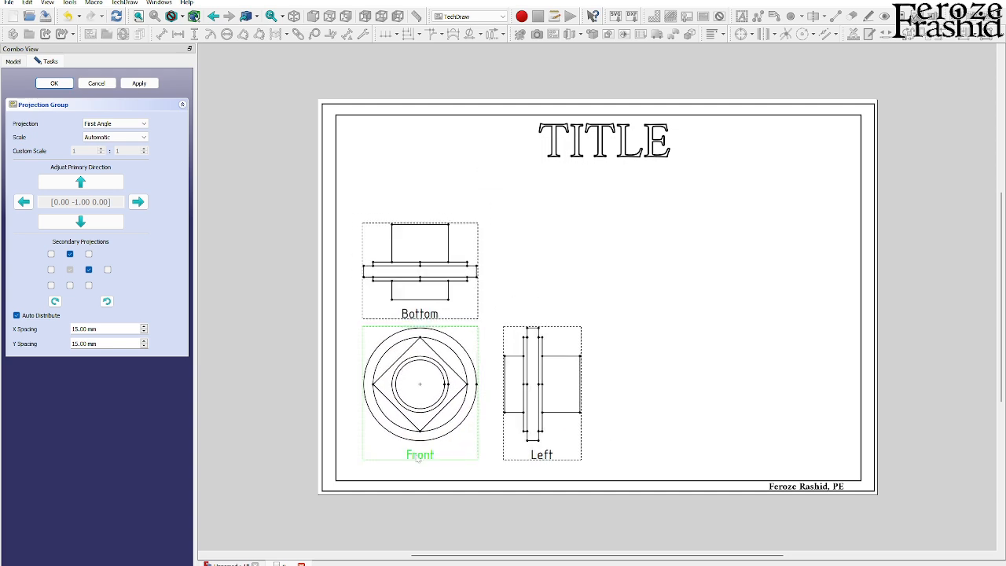
{"action": "left_click_drag", "start_coordinate": [422, 459], "coordinate": [437, 459]}
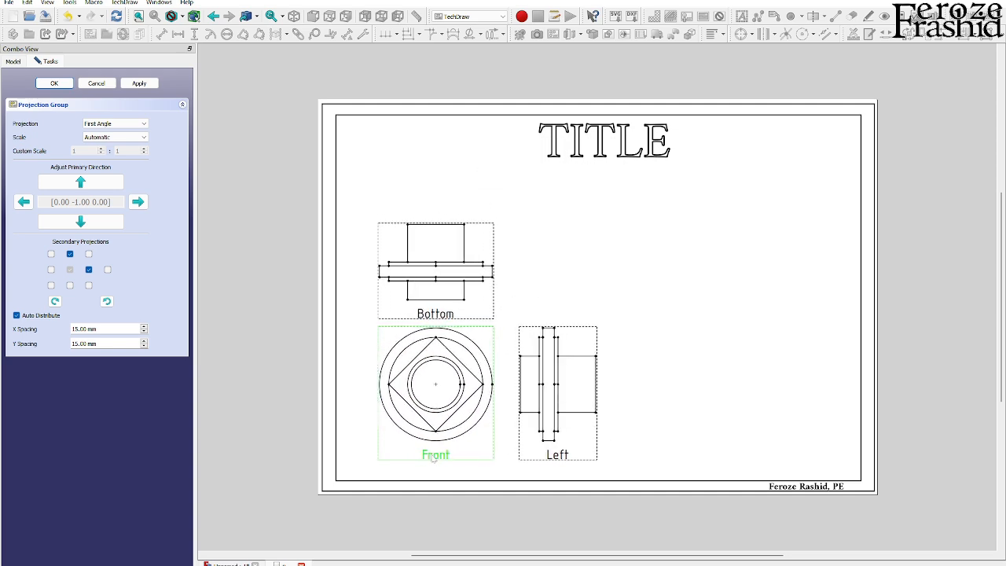
{"action": "left_click", "coordinate": [54, 83]}
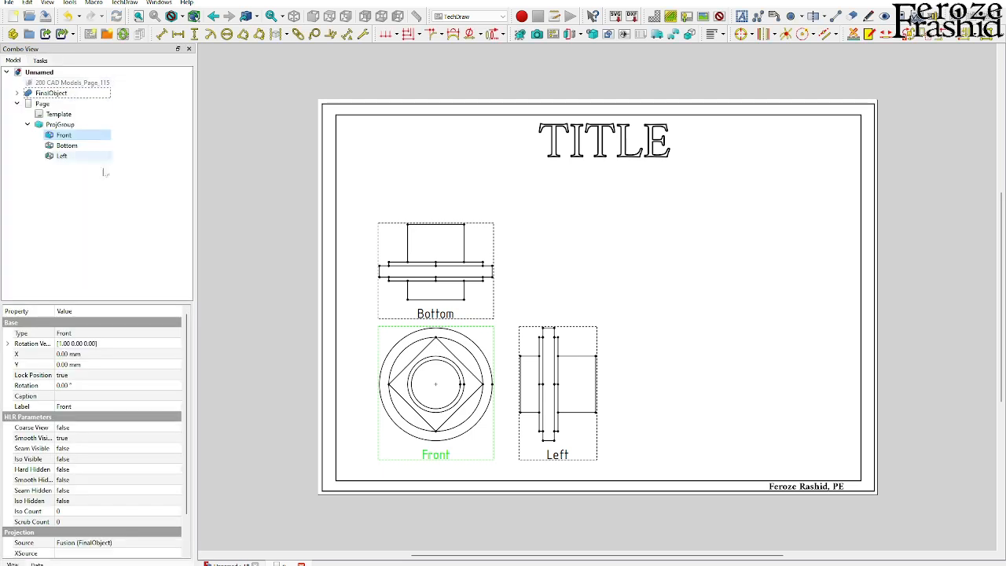
{"action": "left_click", "coordinate": [103, 220]}
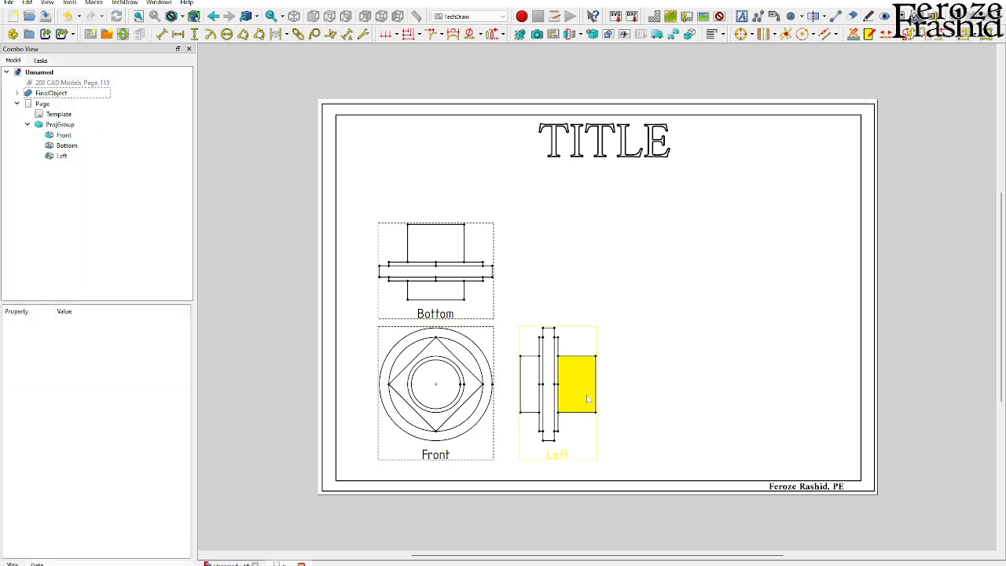
- Start a simple section view of the Front view looking down, with live update enabled
{"action": "left_click", "coordinate": [467, 413]}
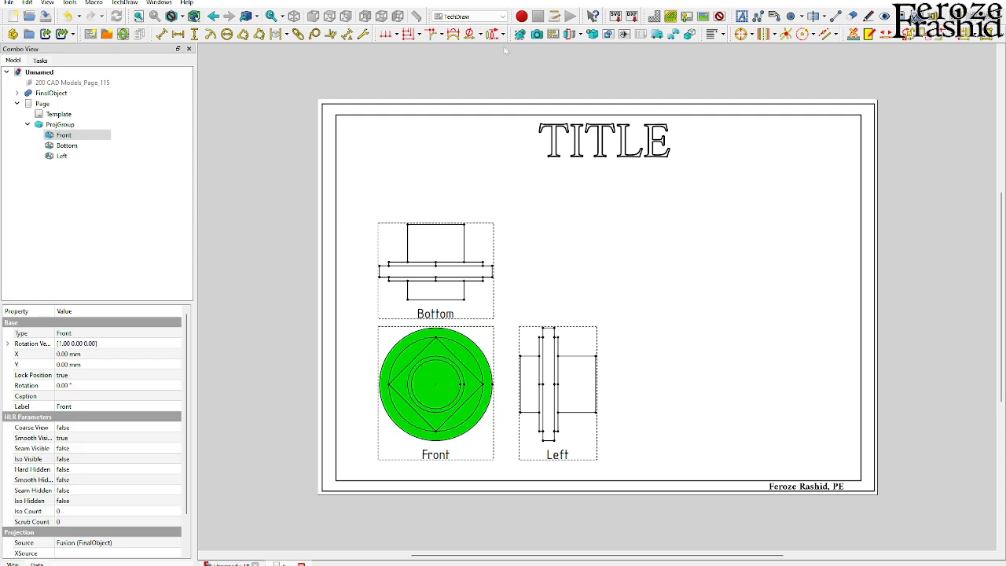
{"action": "left_click", "coordinate": [581, 35]}
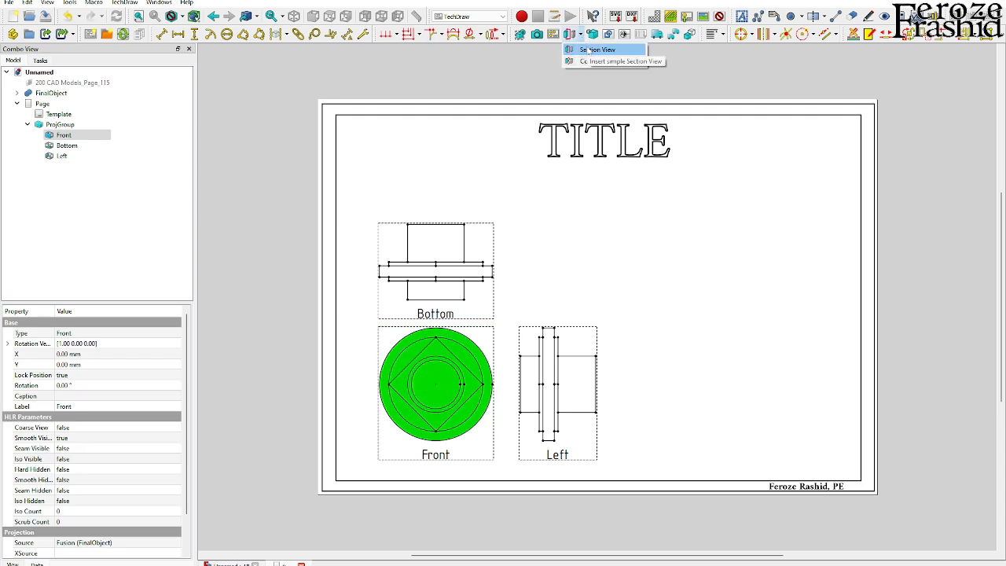
{"action": "left_click", "coordinate": [590, 50]}
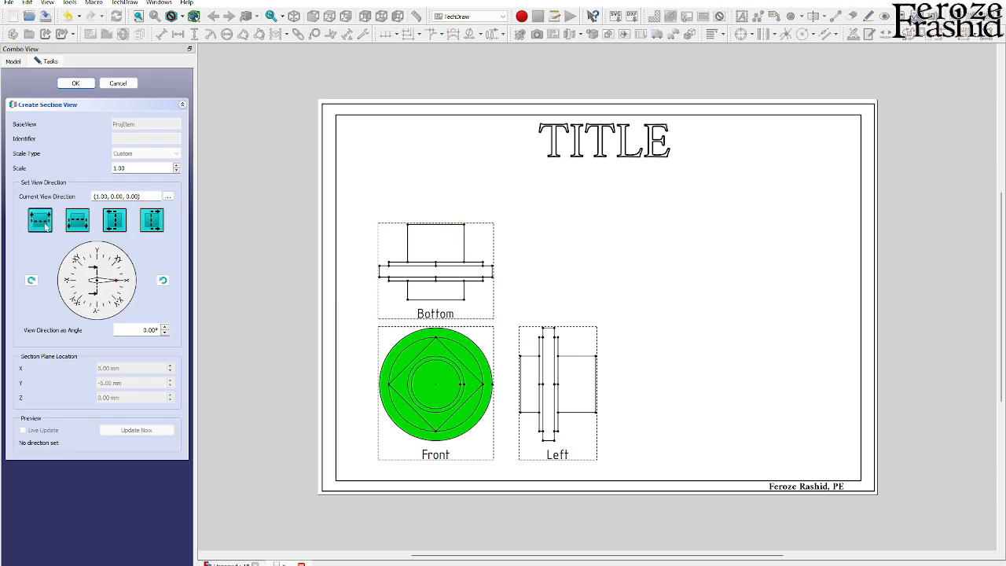
{"action": "left_click", "coordinate": [74, 224]}
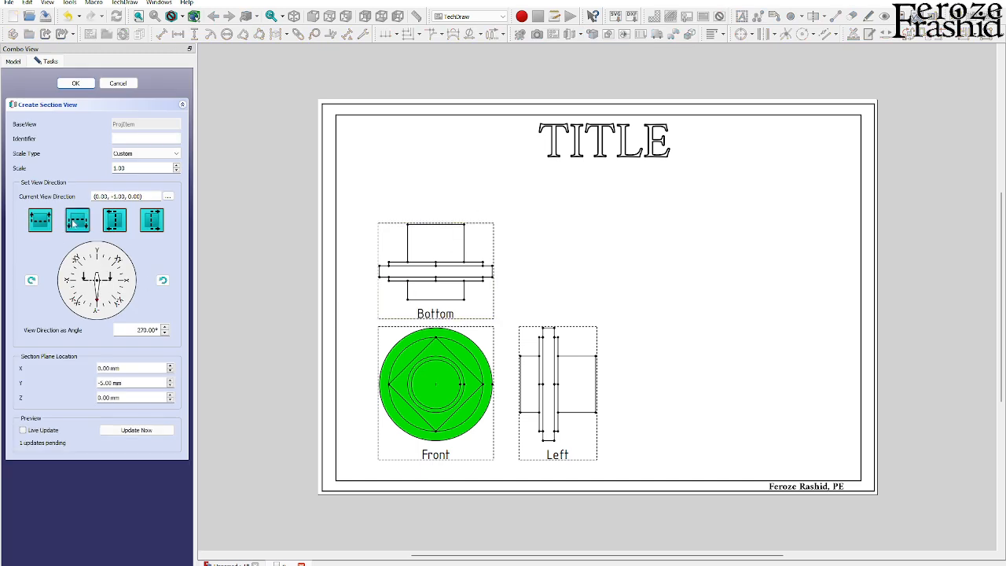
{"action": "left_click", "coordinate": [43, 430]}
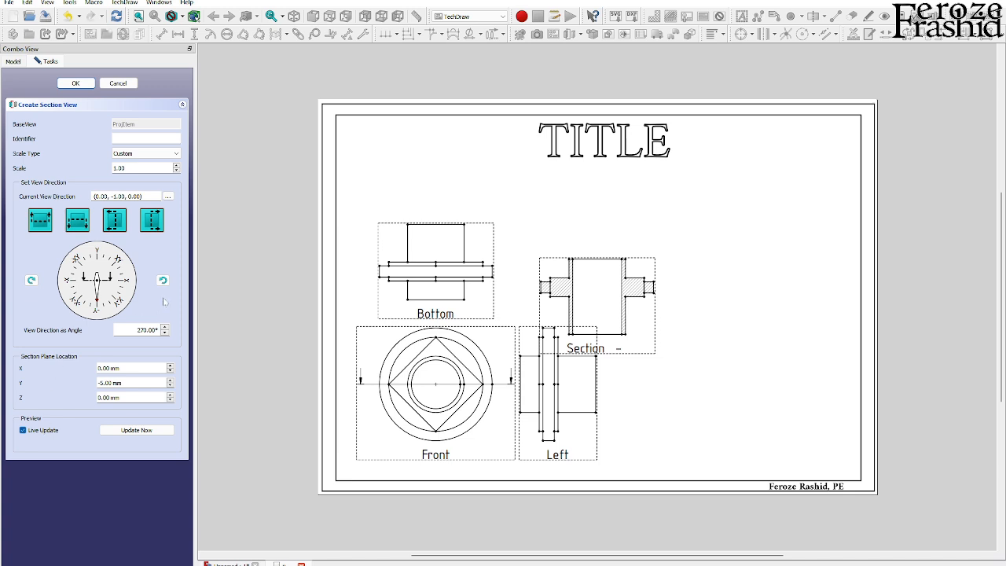
- Create the section with identifier A and view direction (1, 0, 0), placing it to the right of the Left view
{"action": "left_click", "coordinate": [114, 222]}
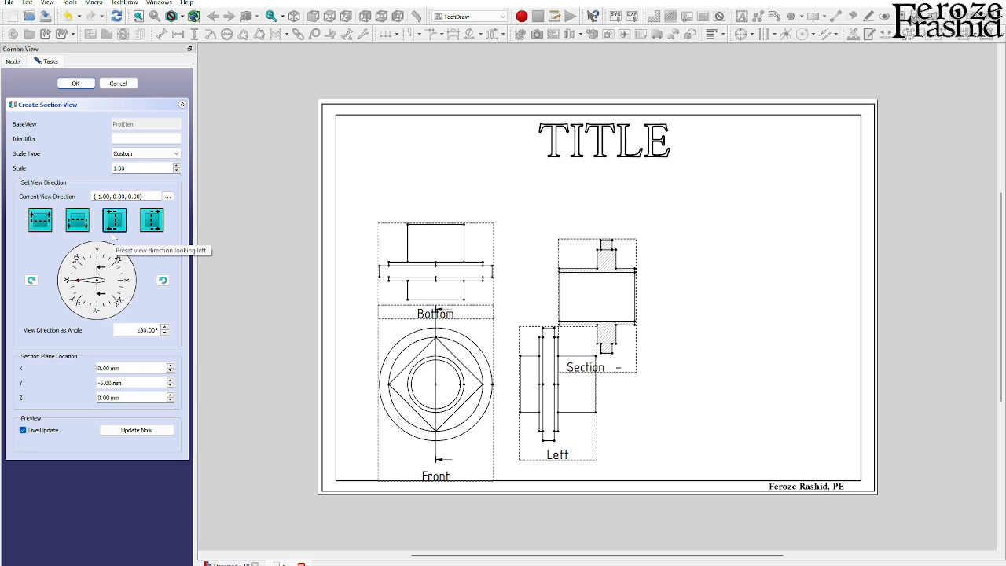
{"action": "left_click", "coordinate": [153, 223]}
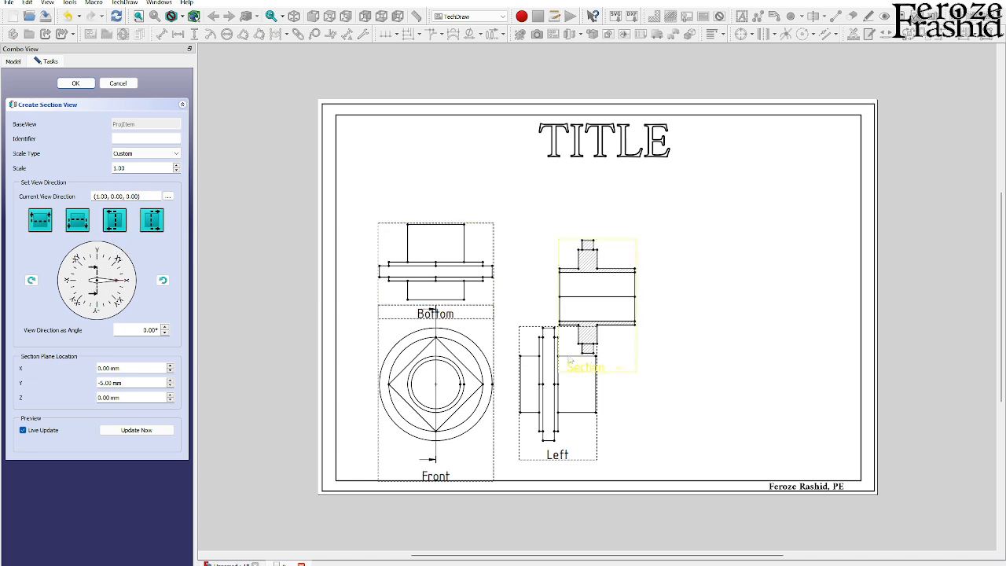
{"action": "left_click_drag", "start_coordinate": [600, 371], "coordinate": [675, 459]}
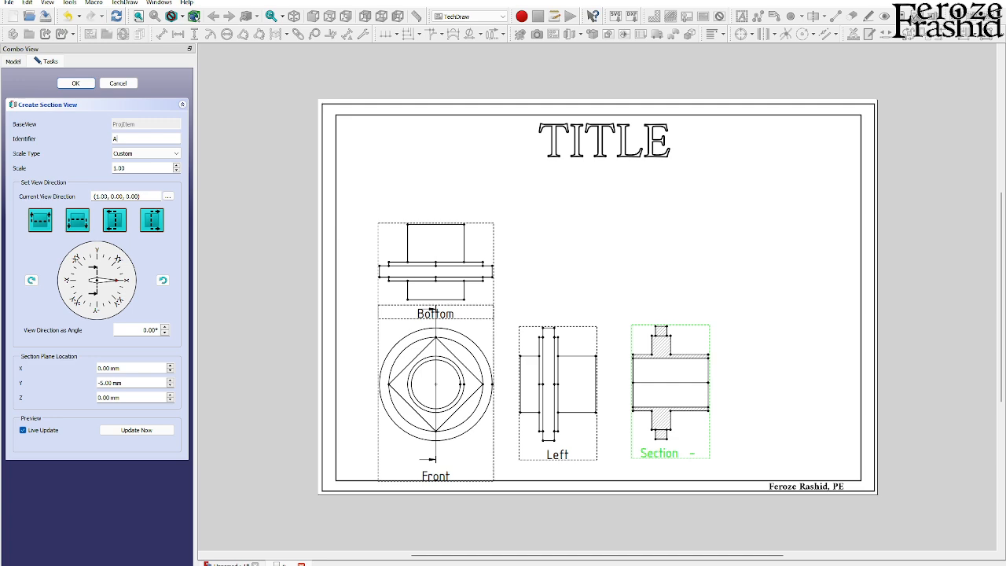
{"action": "left_click", "coordinate": [76, 83]}
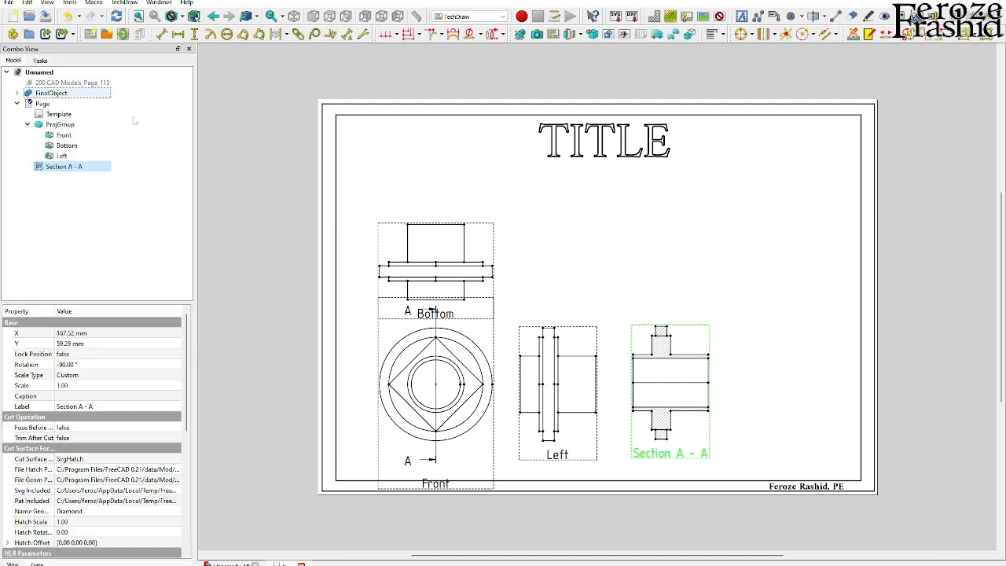
- Examine the hatched areas and the horizontal middle line of Section A - A
{"action": "scroll", "coordinate": [596, 295], "scroll_direction": "up", "scroll_amount": 2}
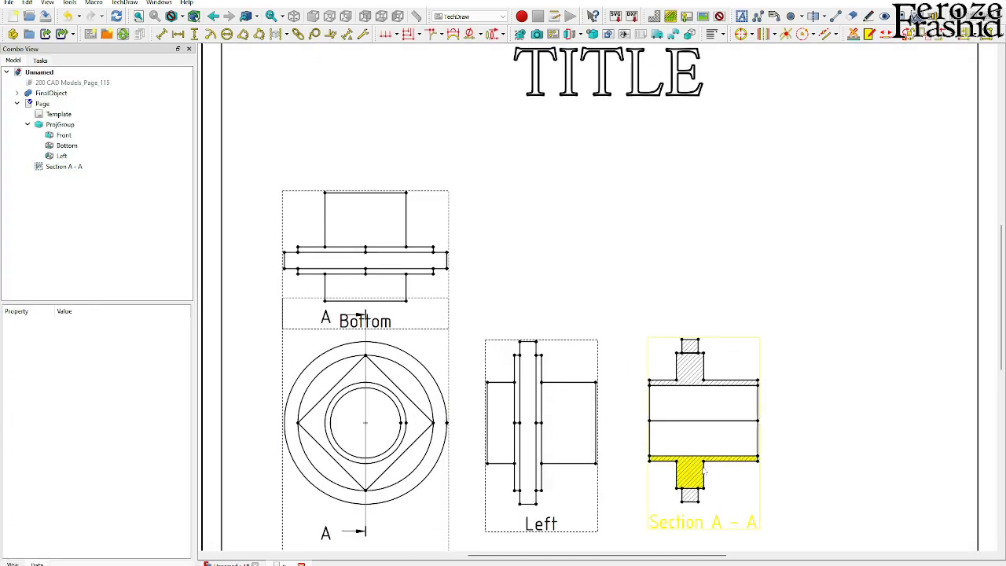
{"action": "left_click", "coordinate": [700, 422]}
{"action": "left_click", "coordinate": [700, 423]}
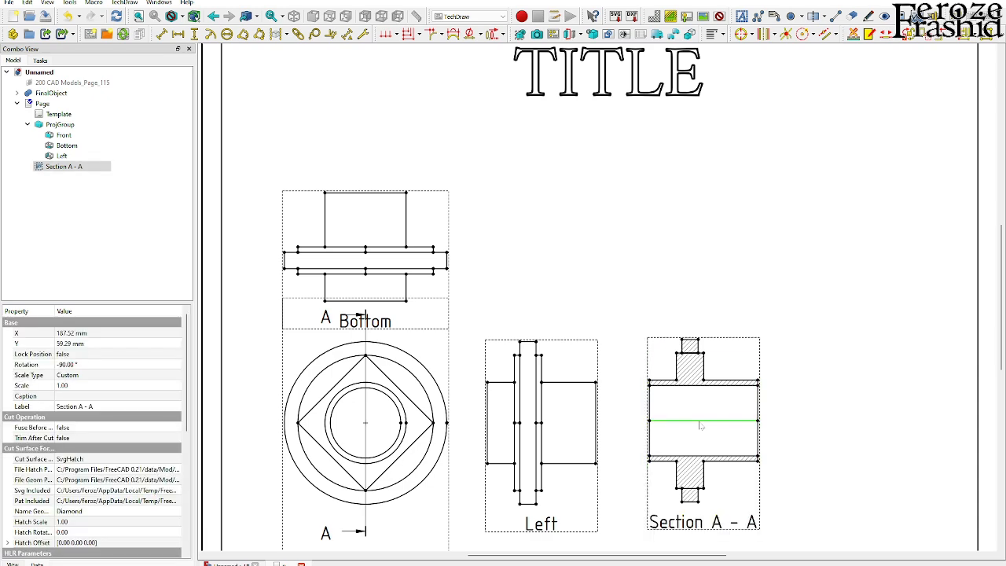
{"action": "scroll", "coordinate": [699, 423], "scroll_direction": "down", "scroll_amount": 2}
- Examine the lengthwise edge inside FinalObject's tube bore in 3D and compare it with the middle line of Section A - A
{"action": "left_click", "coordinate": [65, 95]}
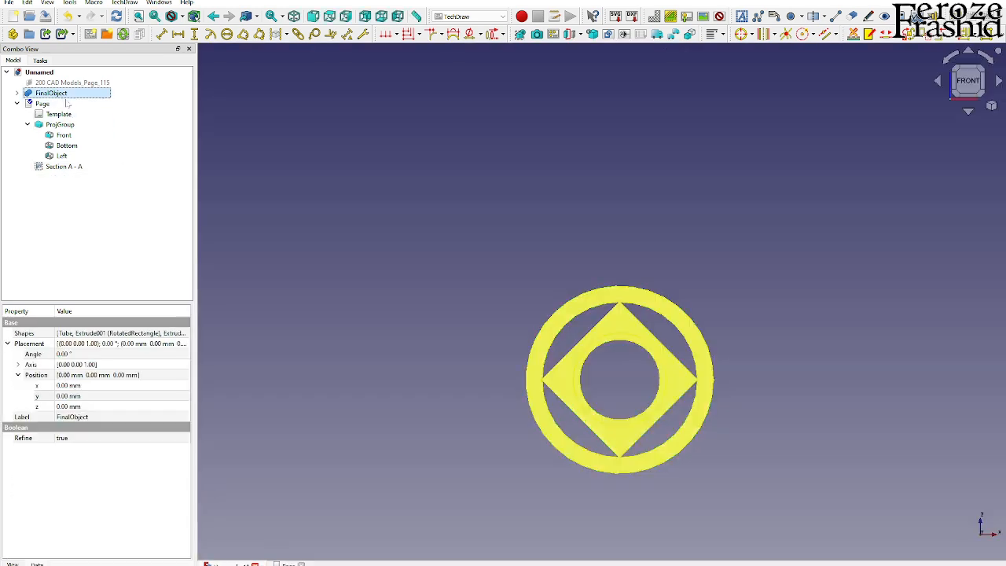
{"action": "middle_click_drag", "start_coordinate": [592, 385], "coordinate": [732, 382]}
{"action": "left_click", "coordinate": [734, 383]}
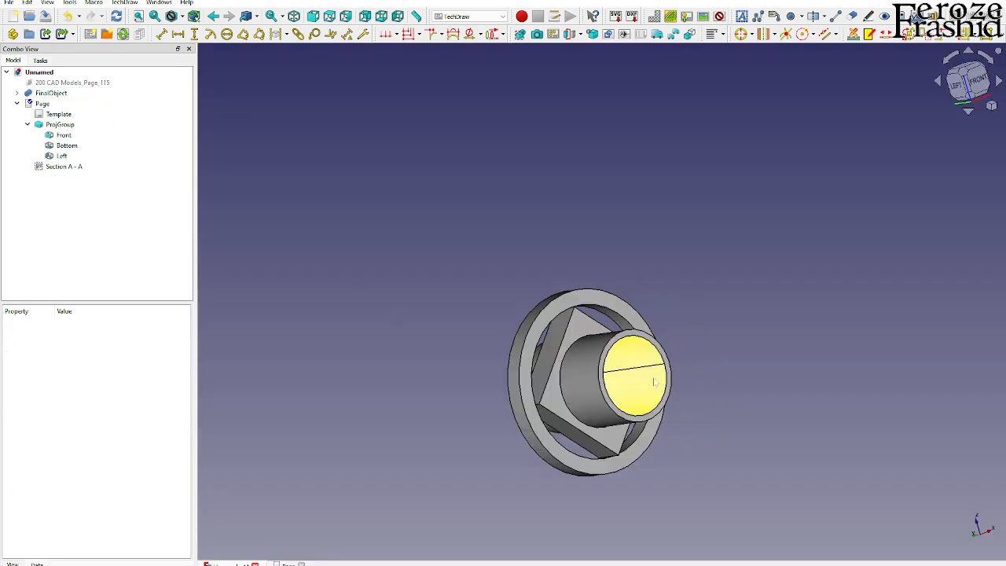
{"action": "left_click", "coordinate": [651, 371]}
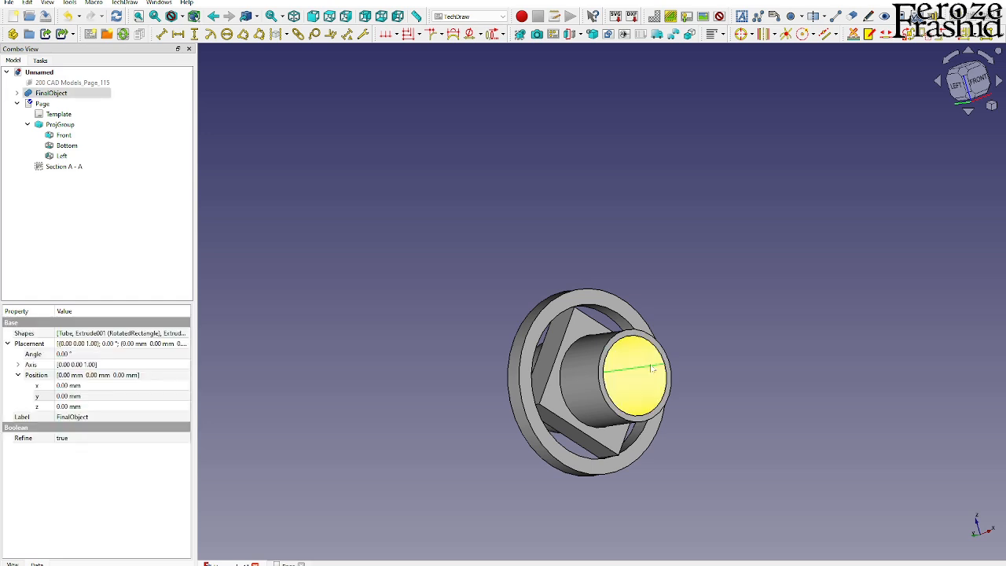
{"action": "double_click", "coordinate": [61, 166]}
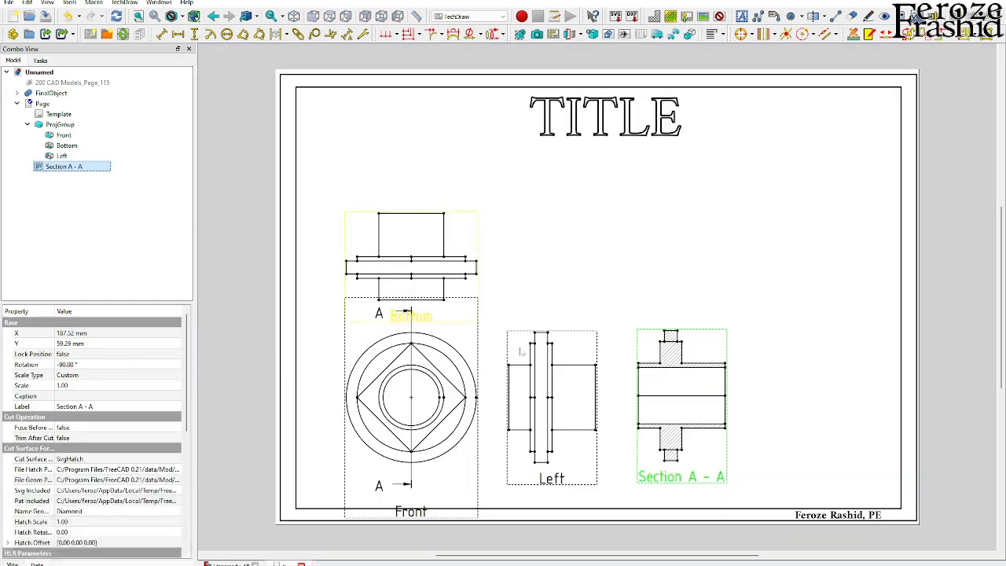
{"action": "left_click", "coordinate": [700, 398]}
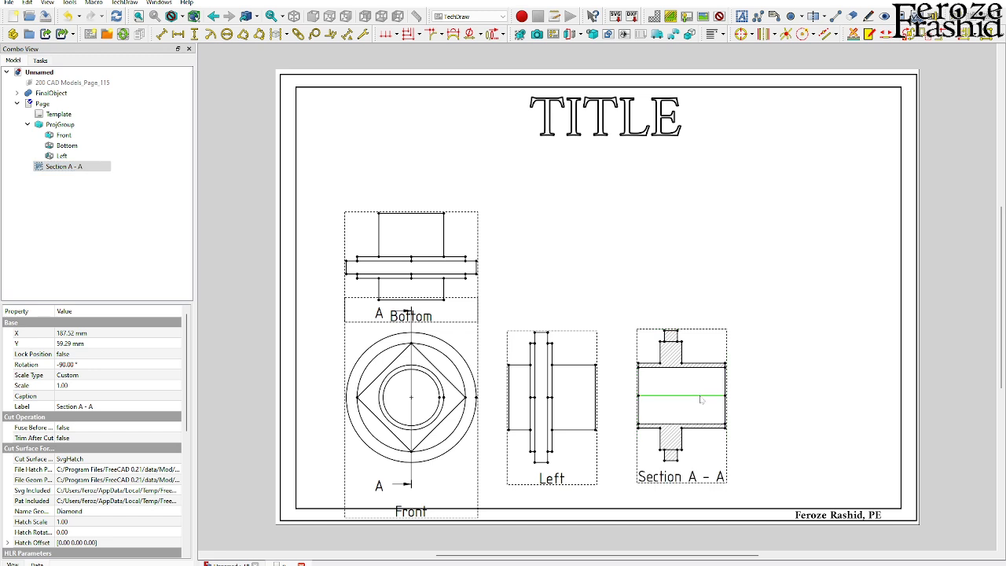
- Reopen Section A - A for editing and reverse its view direction to (-1, 0, 0) with live update enabled
{"action": "double_click", "coordinate": [85, 167]}
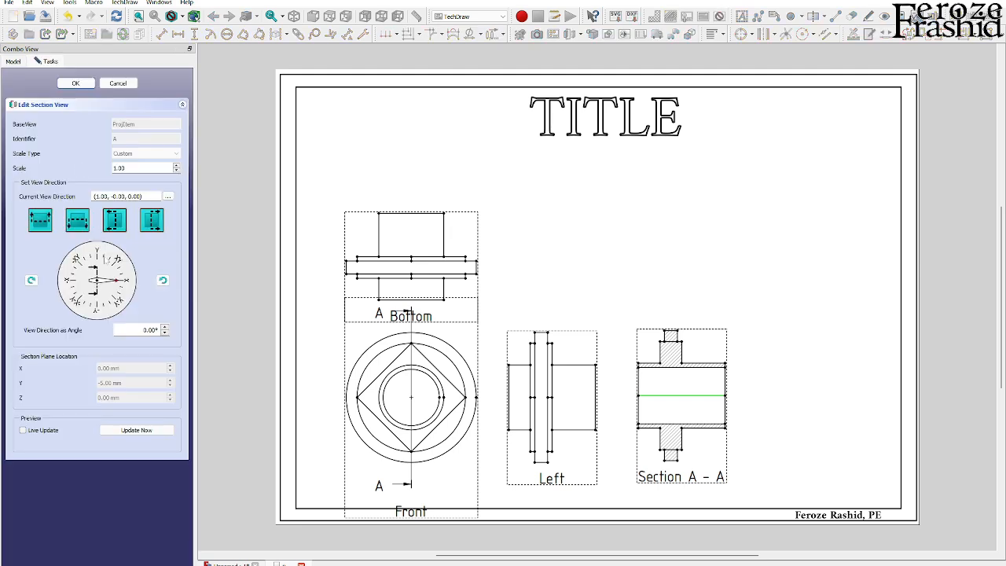
{"action": "left_click", "coordinate": [116, 223]}
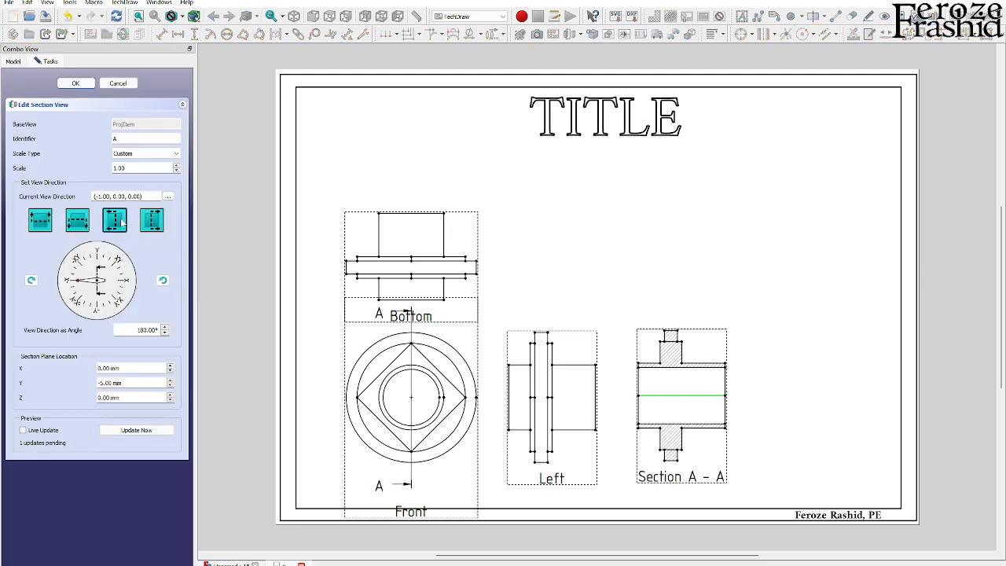
{"action": "left_click", "coordinate": [48, 431]}
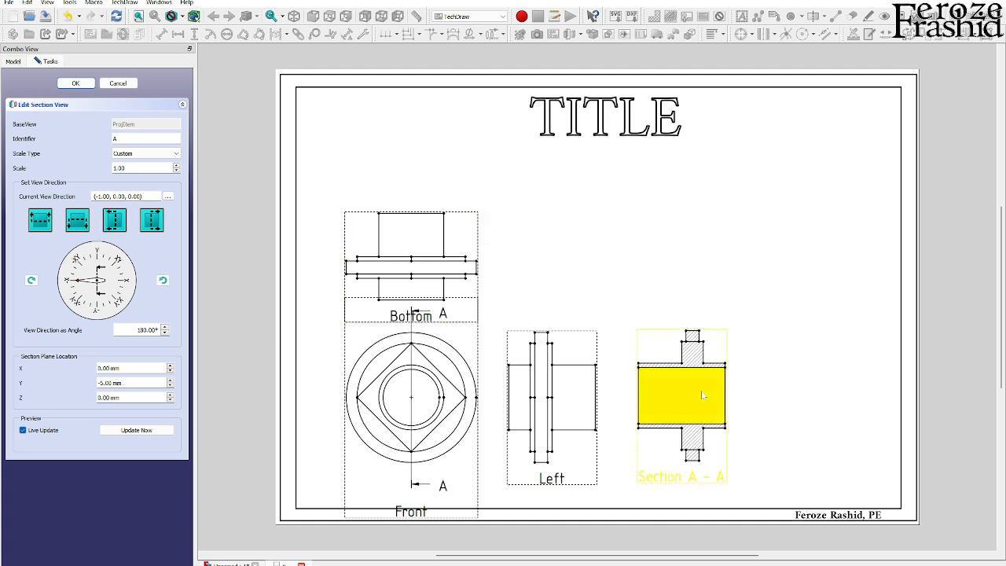
{"action": "left_click", "coordinate": [694, 481]}
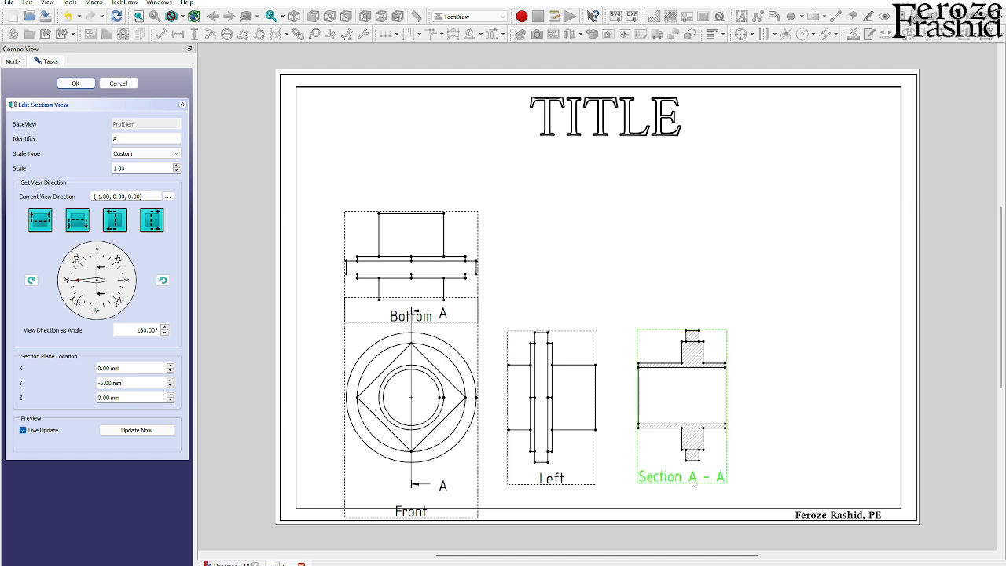
{"action": "left_click", "coordinate": [557, 484]}
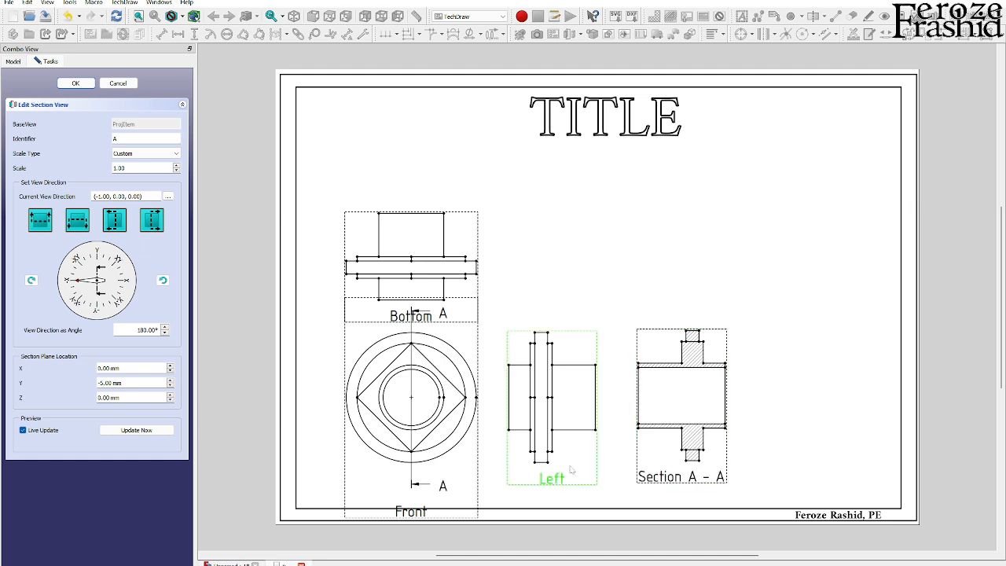
{"action": "left_click", "coordinate": [695, 477]}
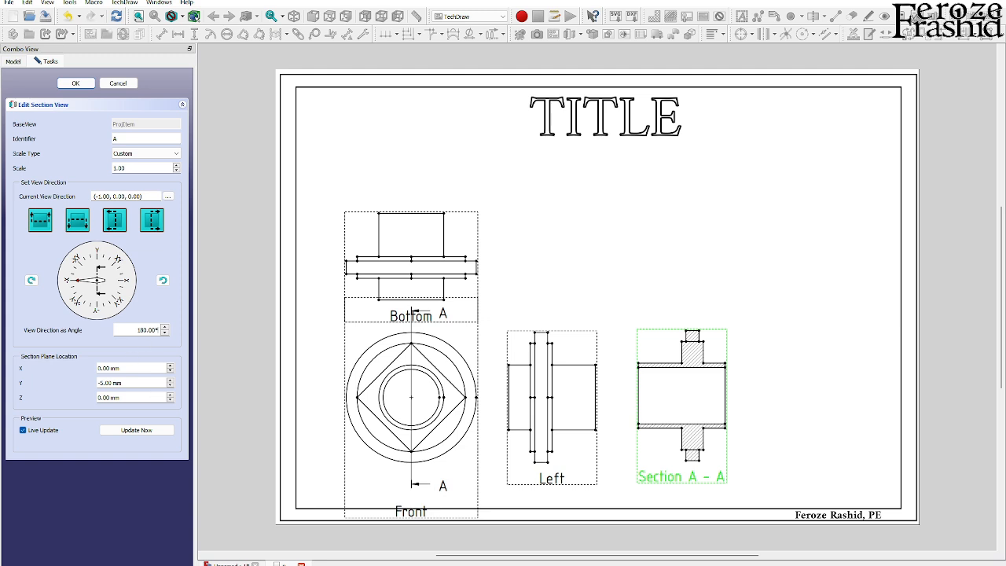
- Try a view direction angle of 0° for Section A - A and return it to 180°
{"action": "left_click_drag", "start_coordinate": [158, 330], "coordinate": [113, 336]}
{"action": "type", "text": "0"}
{"action": "key", "text": "Return"}
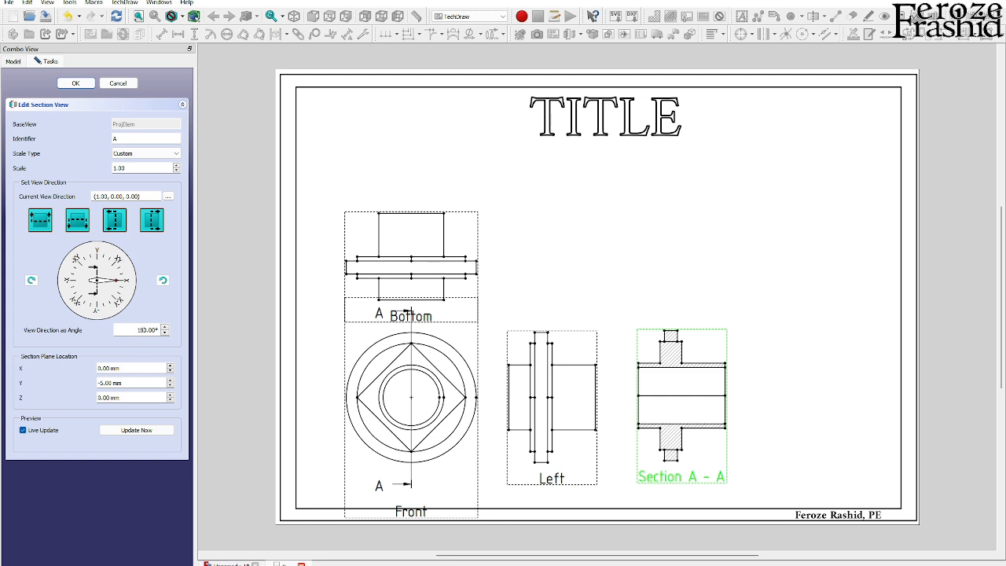
{"action": "key", "text": "Return"}
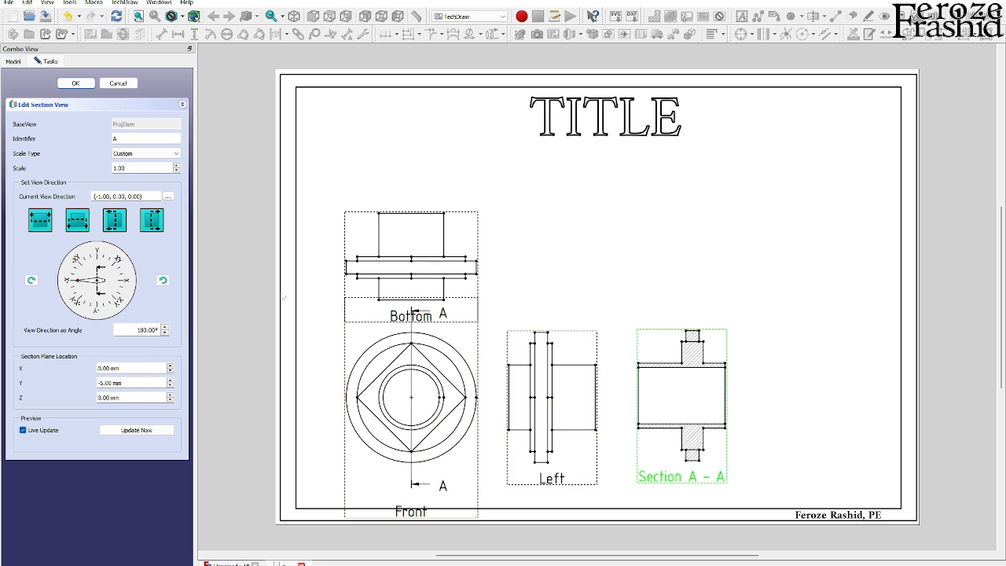
- Accept the section edit and set the rotation of Section A - A to -90°
{"action": "left_click", "coordinate": [81, 85]}
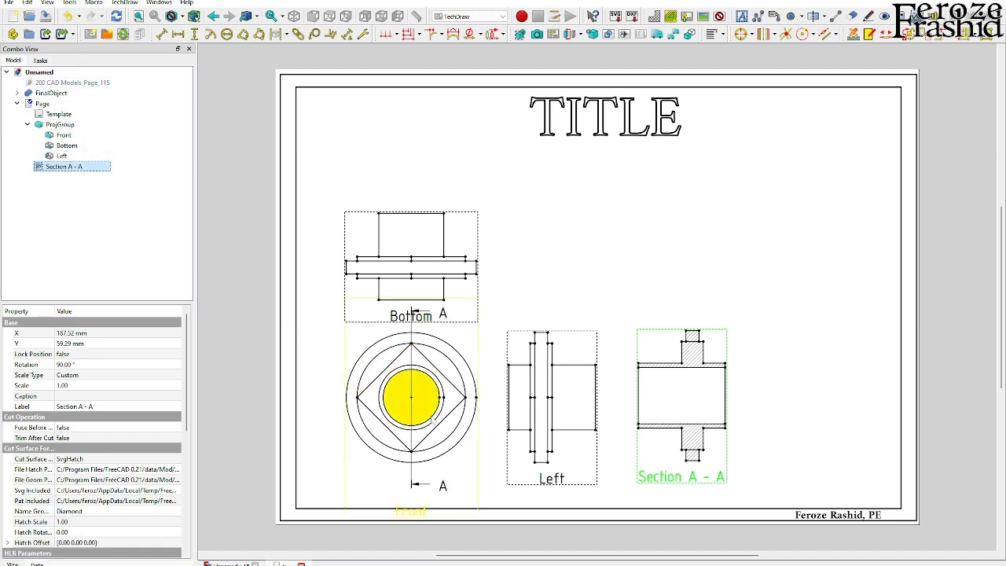
{"action": "left_click", "coordinate": [177, 365]}
{"action": "type", "text": "-90"}
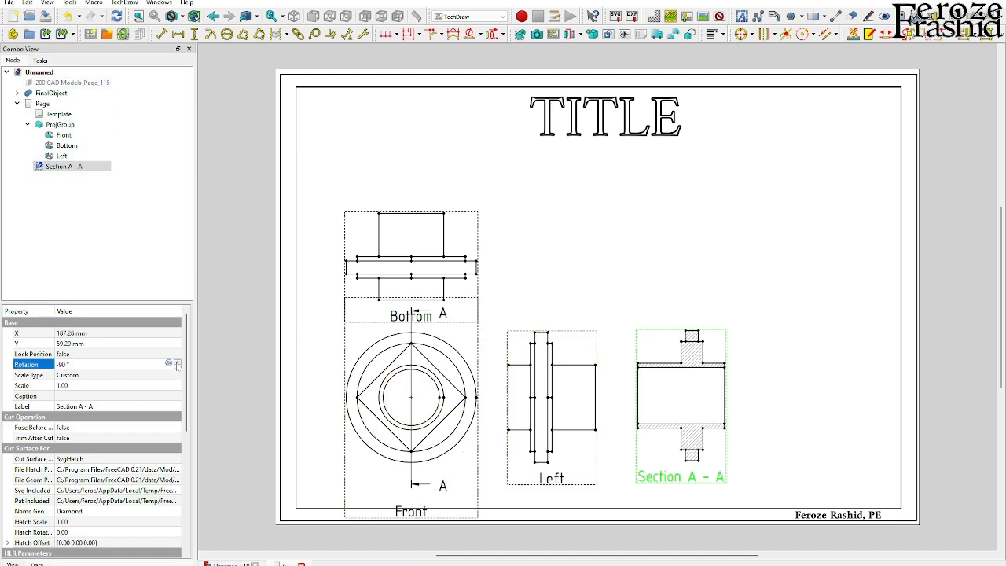
{"action": "key", "text": "Return"}
{"action": "left_click", "coordinate": [242, 388]}
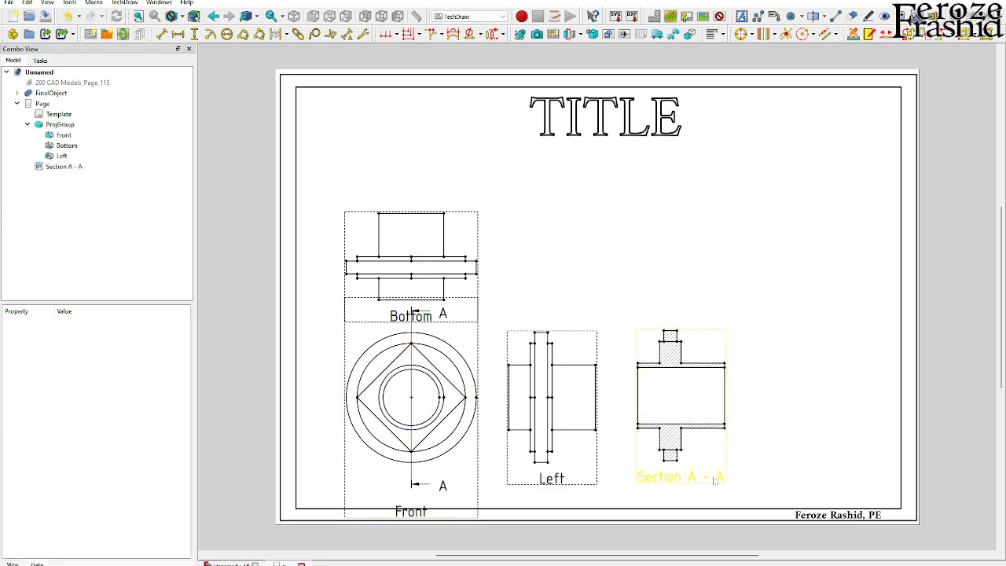
- Compare Section A - A on the page with the section shown on the 200 CAD Models_Page_115 reference drawing in front view
{"action": "scroll", "coordinate": [713, 481], "scroll_direction": "up", "scroll_amount": 3}
{"action": "scroll", "coordinate": [649, 430], "scroll_direction": "down", "scroll_amount": 4}
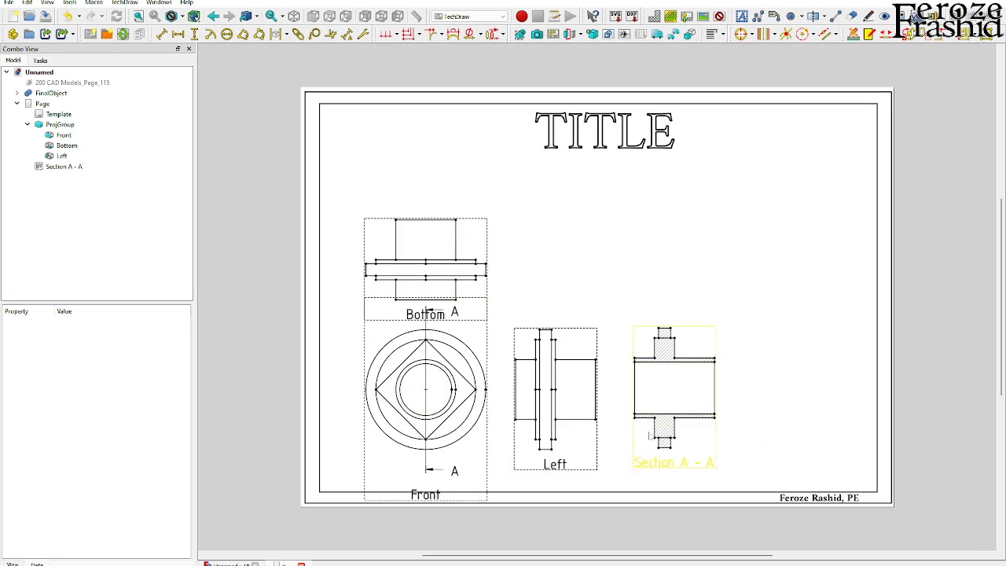
{"action": "scroll", "coordinate": [800, 354], "scroll_direction": "down", "scroll_amount": 1}
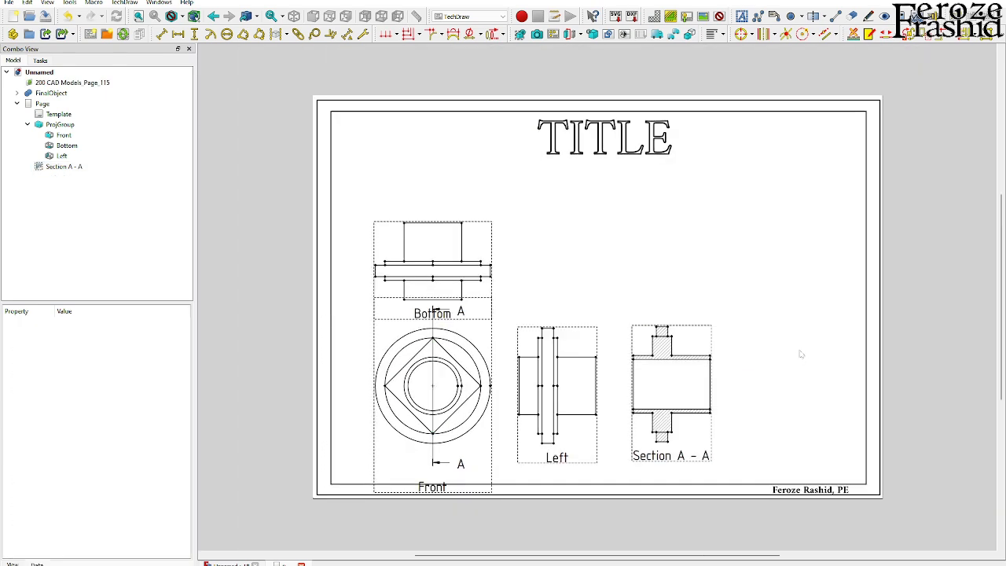
{"action": "scroll", "coordinate": [707, 362], "scroll_direction": "down", "scroll_amount": 1}
{"action": "left_click", "coordinate": [91, 84]}
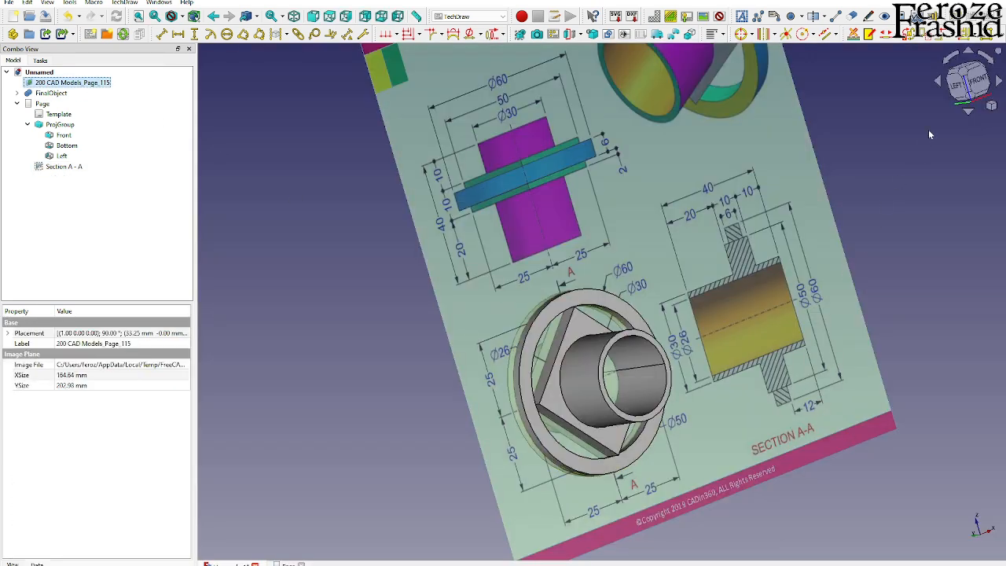
{"action": "left_click", "coordinate": [976, 82]}
{"action": "scroll", "coordinate": [889, 429], "scroll_direction": "up", "scroll_amount": 2}
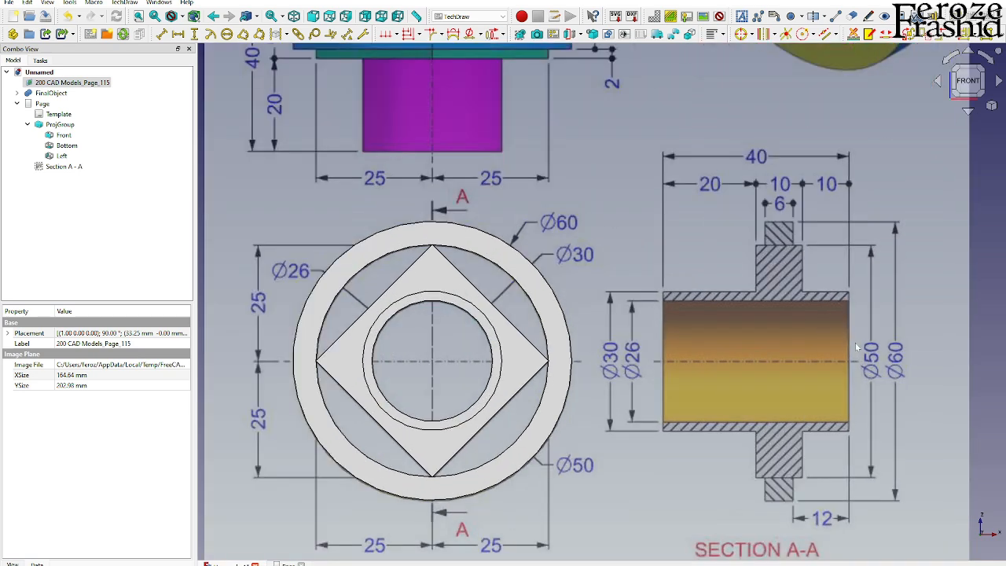
{"action": "left_click", "coordinate": [79, 167]}
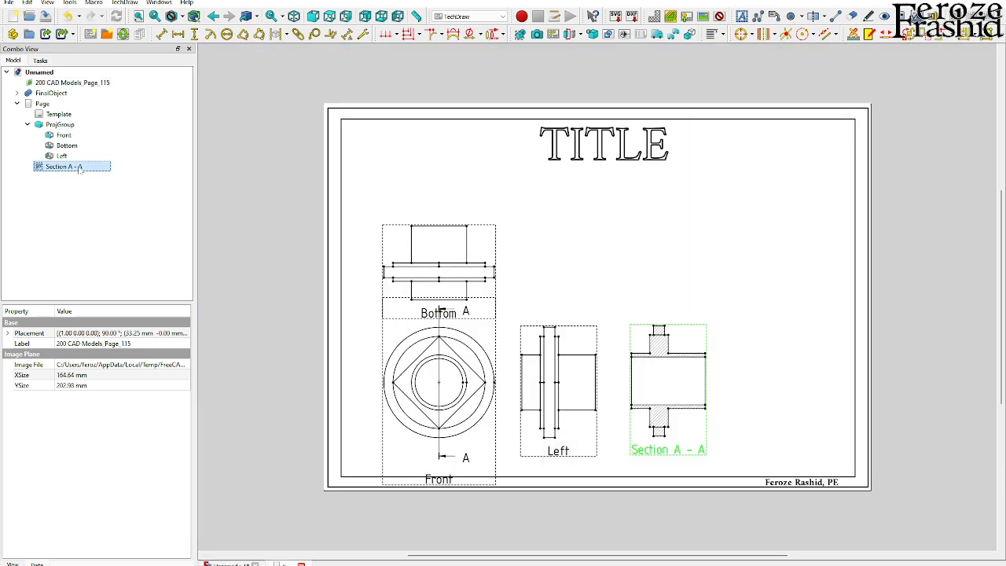
{"action": "left_click", "coordinate": [778, 412]}
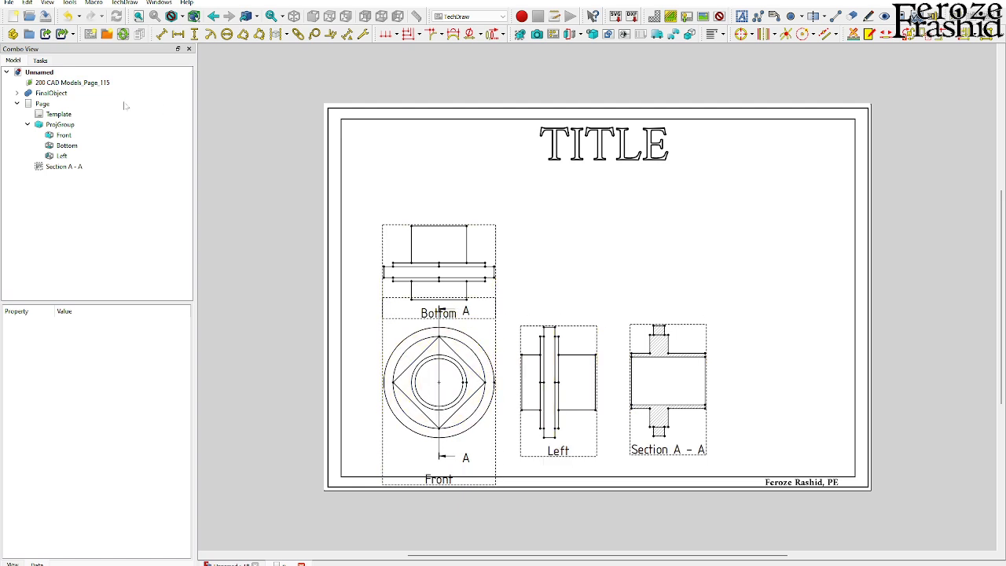
- Hide the 200 CAD Models_Page_115 reference image and show the finished FinalObject alone at an angle in the 3D view
{"action": "left_click", "coordinate": [51, 93]}
{"action": "scroll", "coordinate": [612, 311], "scroll_direction": "down", "scroll_amount": 2}
{"action": "middle_click_drag", "start_coordinate": [665, 321], "coordinate": [515, 311]}
{"action": "left_click", "coordinate": [720, 303]}
{"action": "key", "text": "space"}
{"action": "middle_click_drag", "start_coordinate": [718, 303], "coordinate": [753, 306]}
{"action": "scroll", "coordinate": [629, 353], "scroll_direction": "up", "scroll_amount": 2}
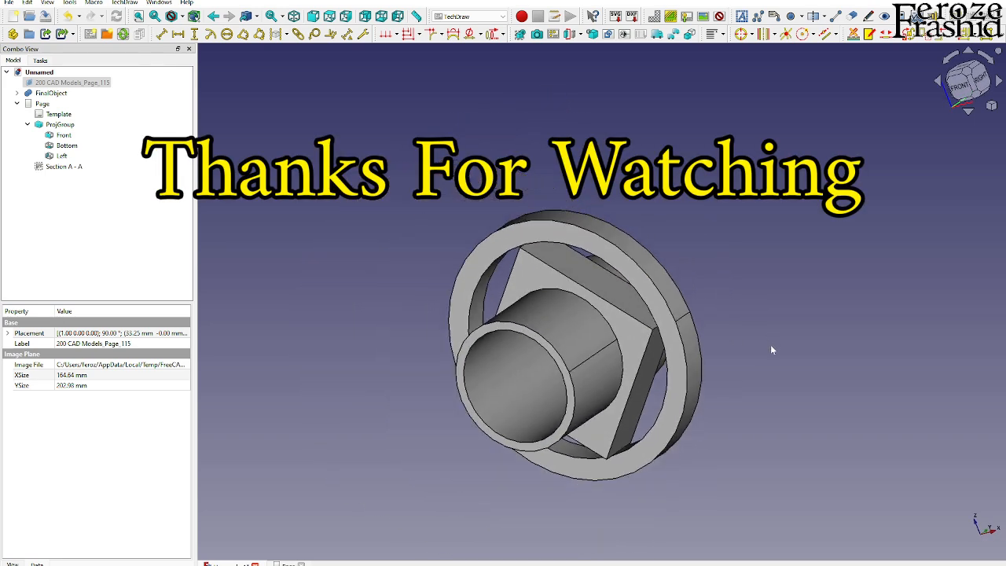